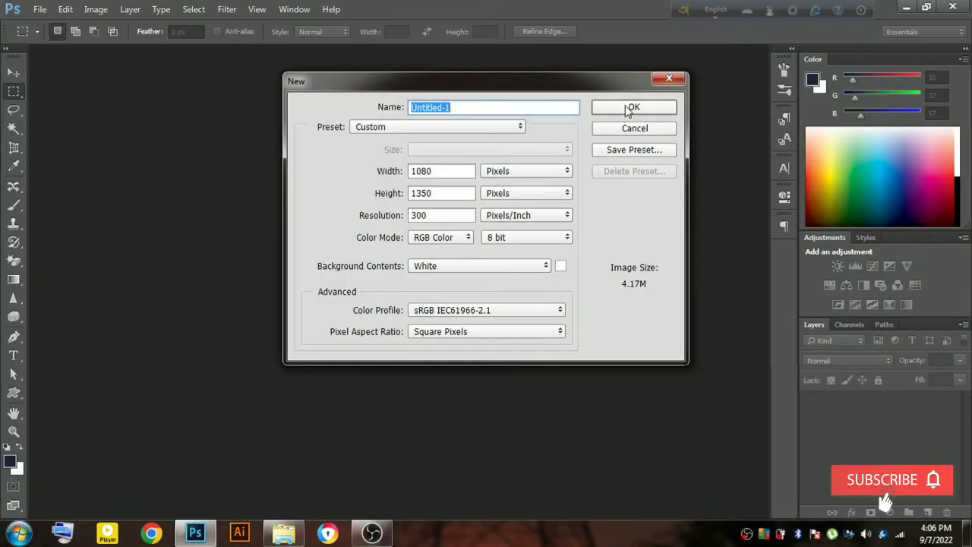
Create a blank white 1080 × 1350 px, 300 ppi RGB portrait document.
left_click(628, 111)
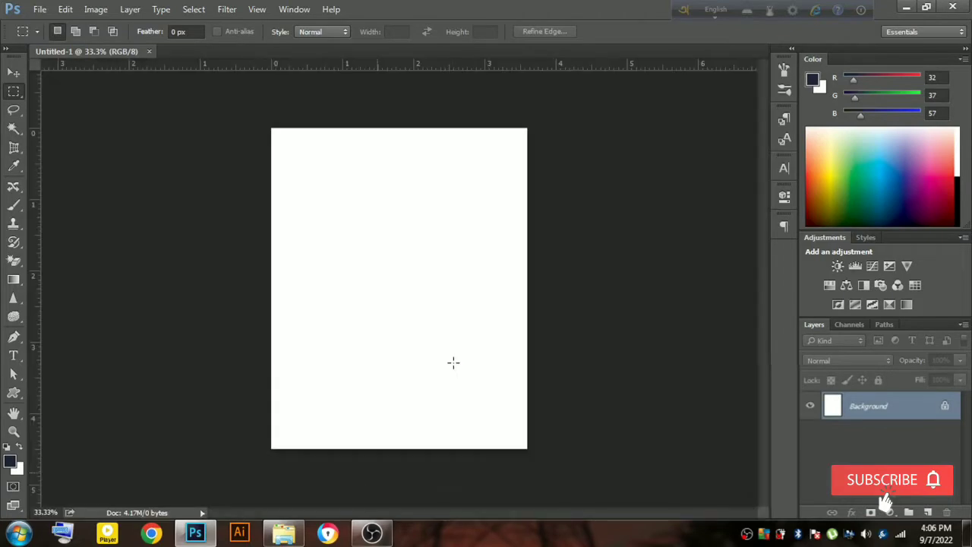
Place the henry-co (2) brushstroke texture scaled past the canvas edges, then return to the BG folder.
left_click(283, 534)
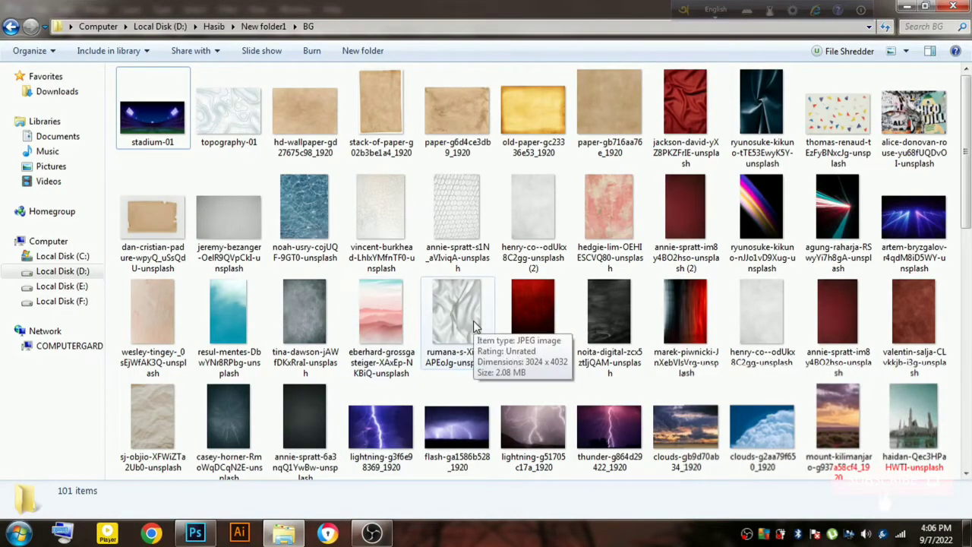
left_click(544, 217)
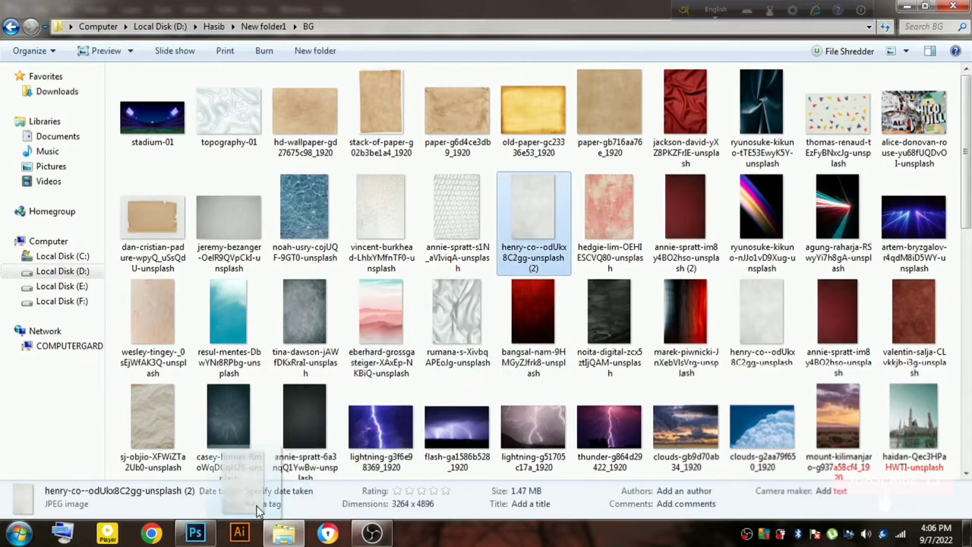
mouse_move(361, 409)
left_mouse_down()
mouse_move(193, 535)
mouse_move(387, 336)
left_mouse_up()
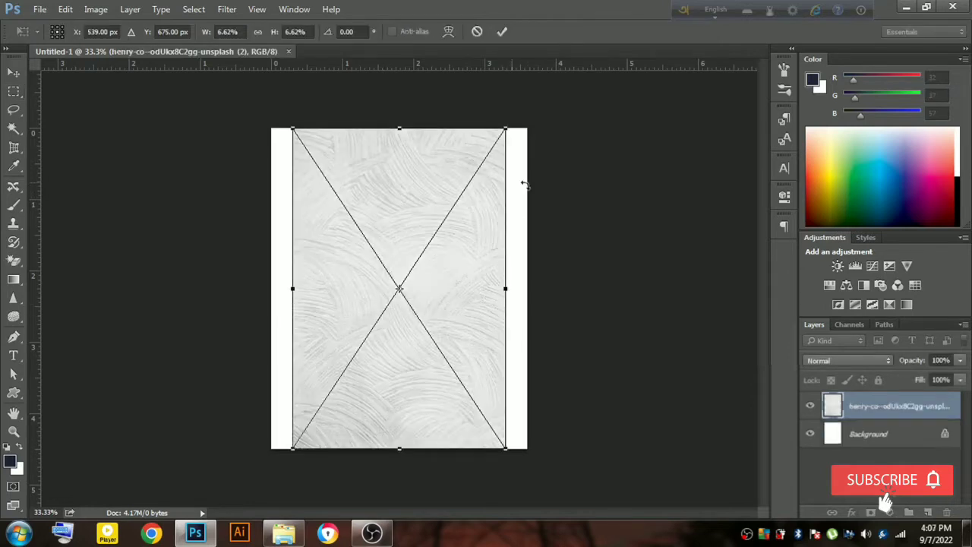
left_click_drag(523, 121, 552, 102)
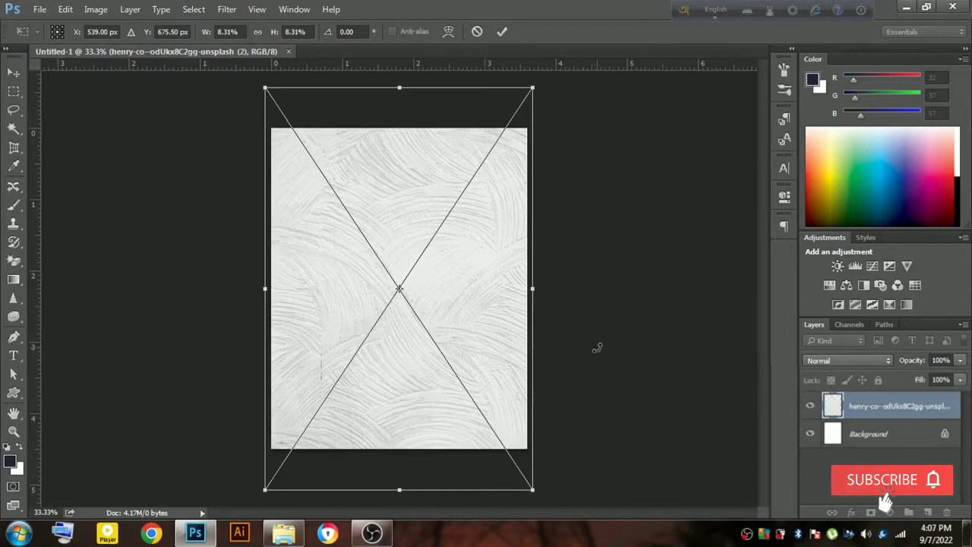
key("m")
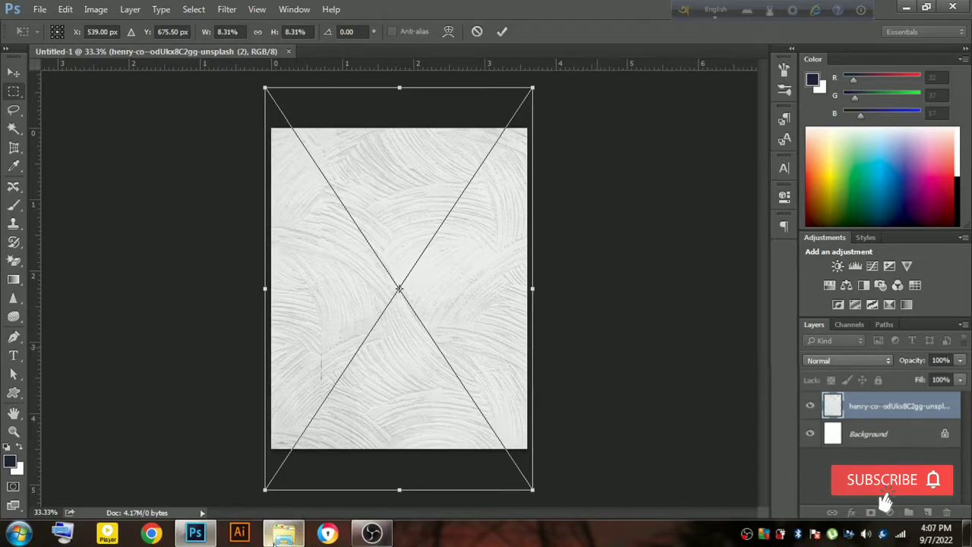
left_click(283, 533)
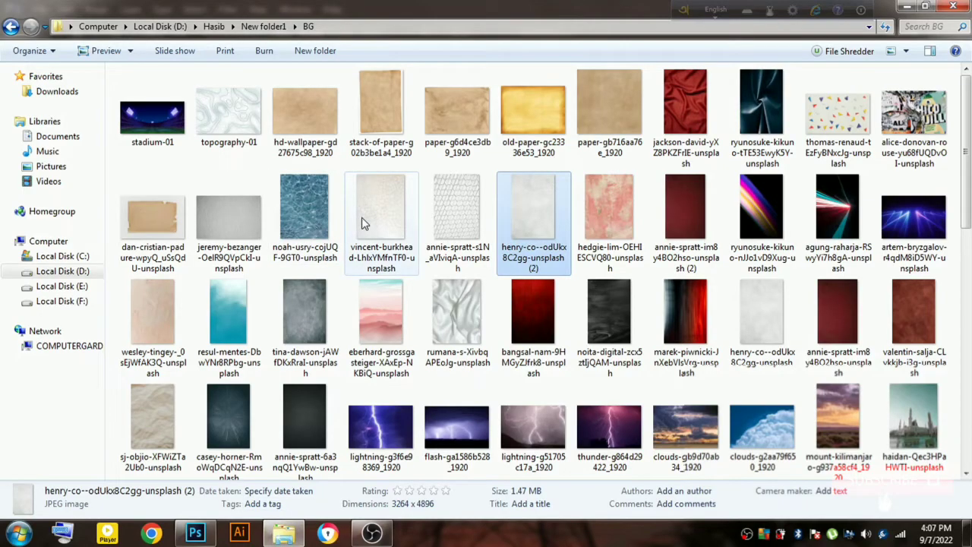
Place topography-01 rotated 90° and scaled past the canvas edges over the texture.
mouse_move(228, 113)
left_mouse_down()
mouse_move(212, 534)
mouse_move(395, 328)
left_mouse_up()
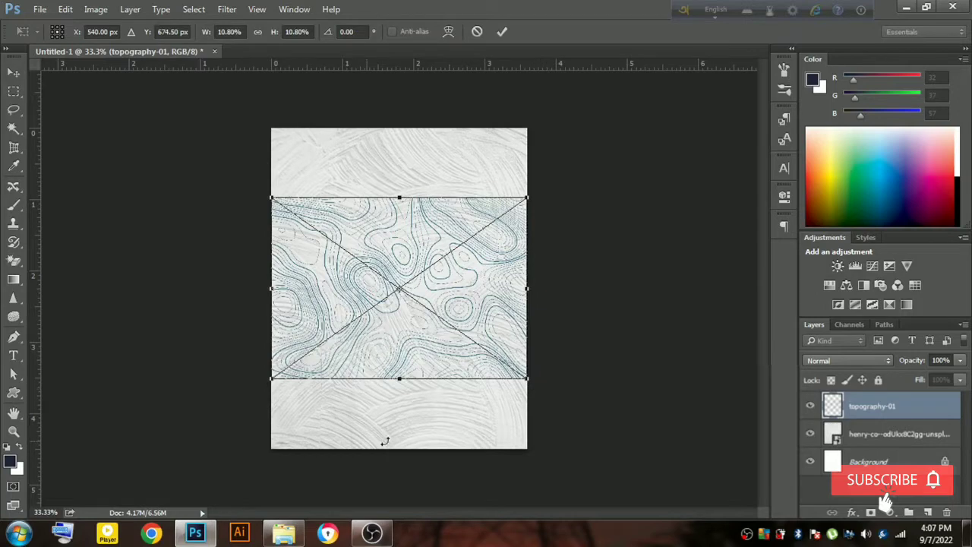
left_click_drag(385, 441, 310, 416)
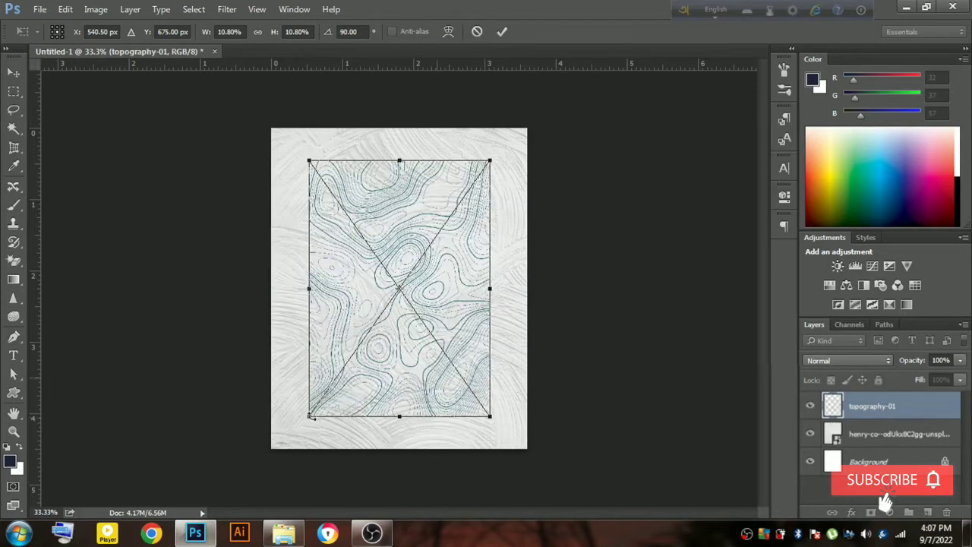
left_click_drag(492, 416, 554, 466)
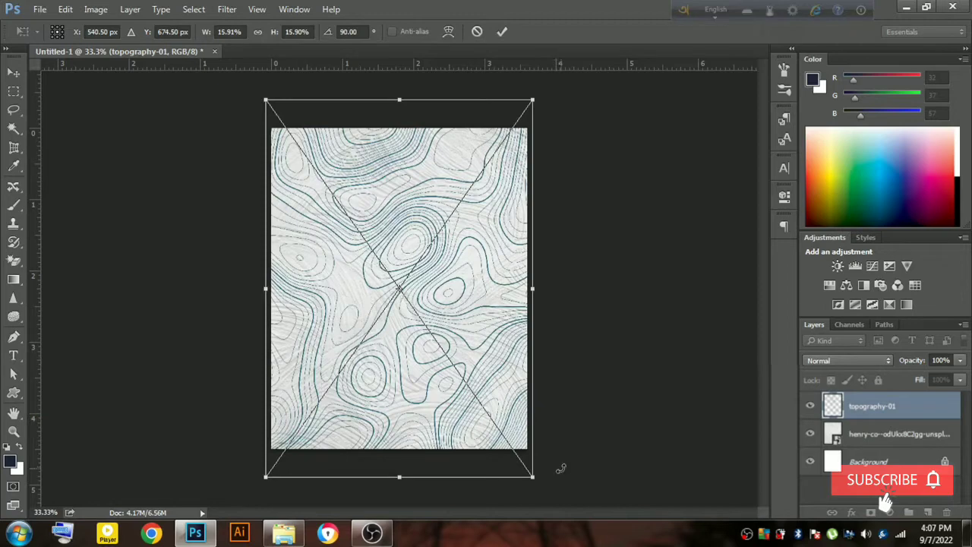
key("Return")
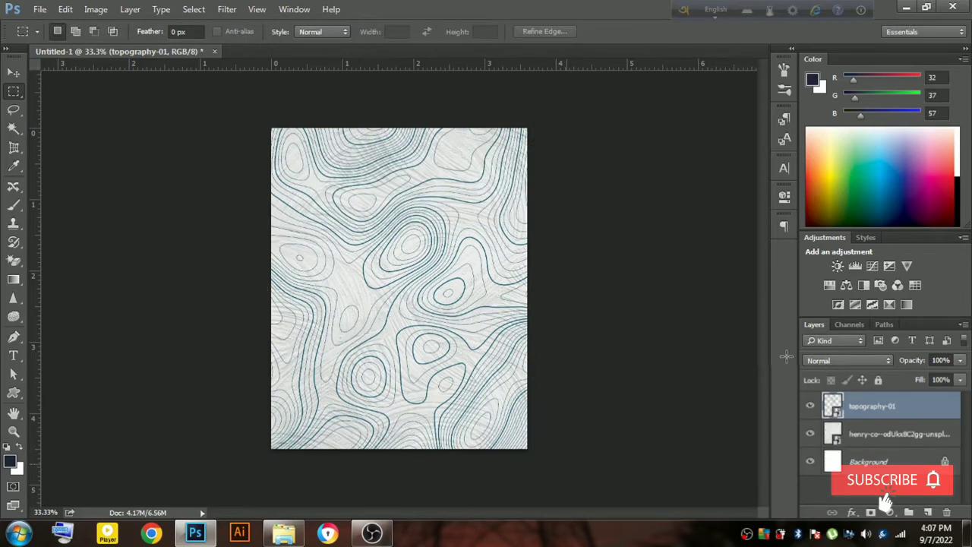
Set the topography-01 layer to Subtract blend mode with 57% fill and 75% opacity.
key("v")
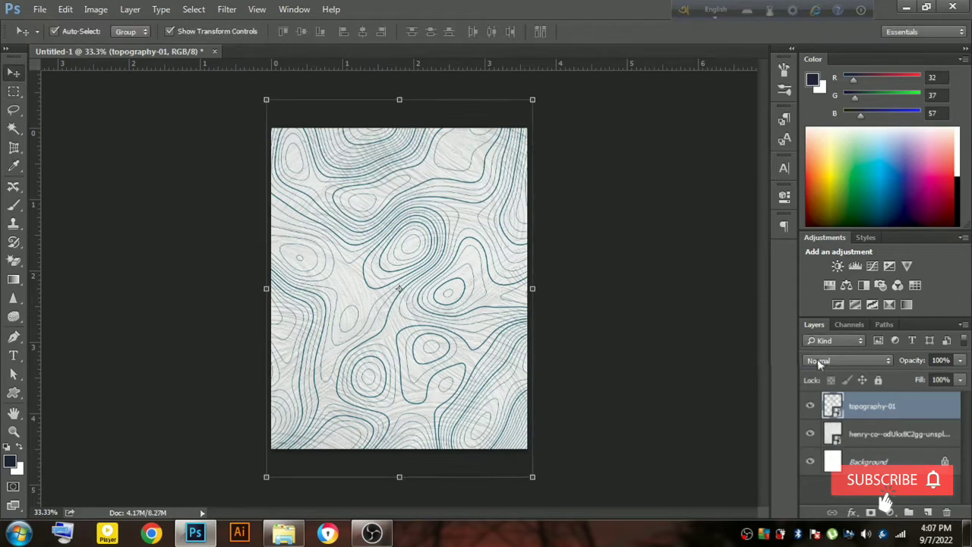
left_click(820, 362)
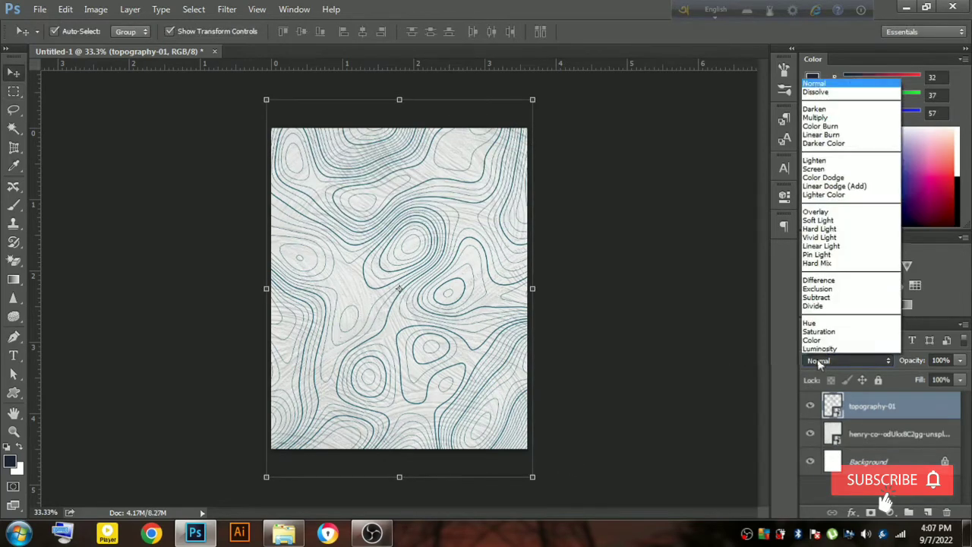
left_click(820, 119)
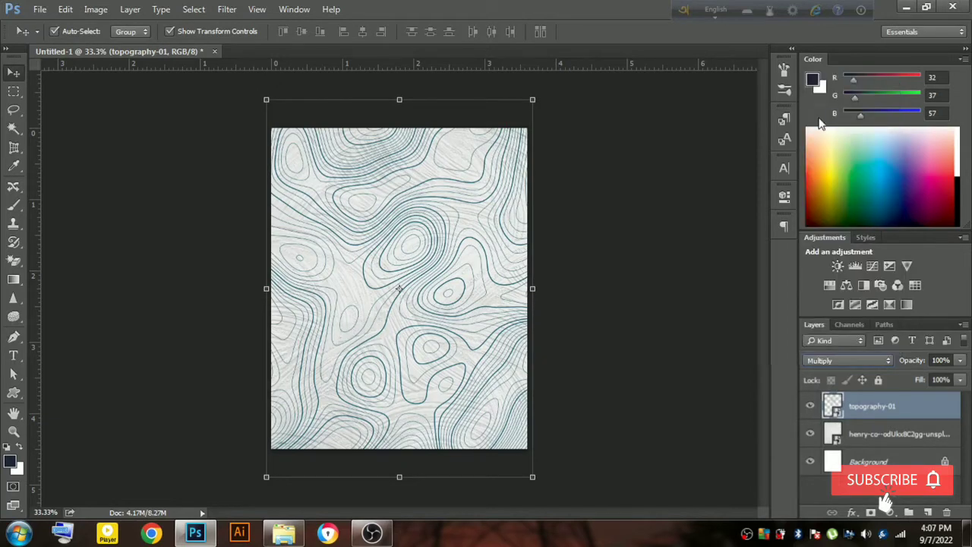
key("Down")
key("Down")
key("Down")
key("Down")
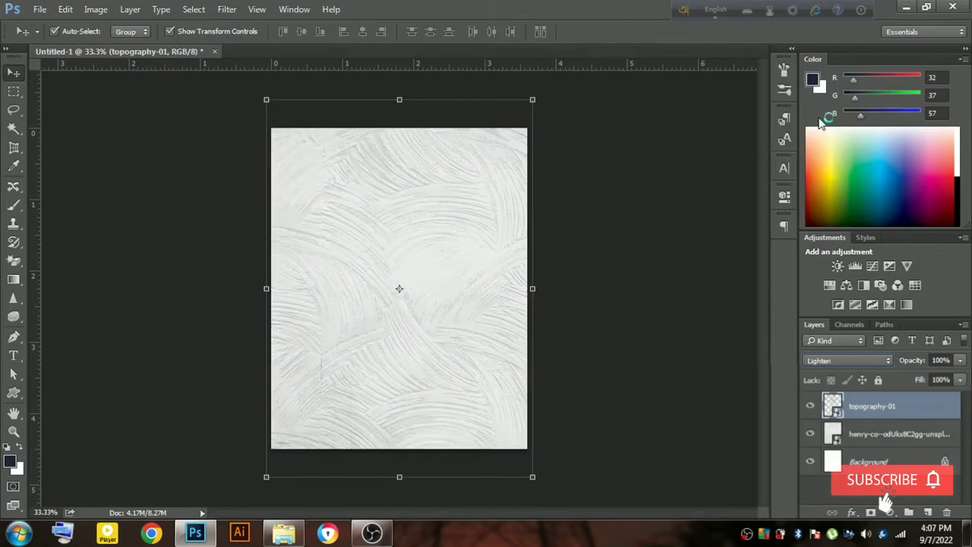
key("Down")
key("Down")
key("Down")
key("Down")
key("Down")
key("Down")
key("Down")
key("Down")
key("Down")
key("Down")
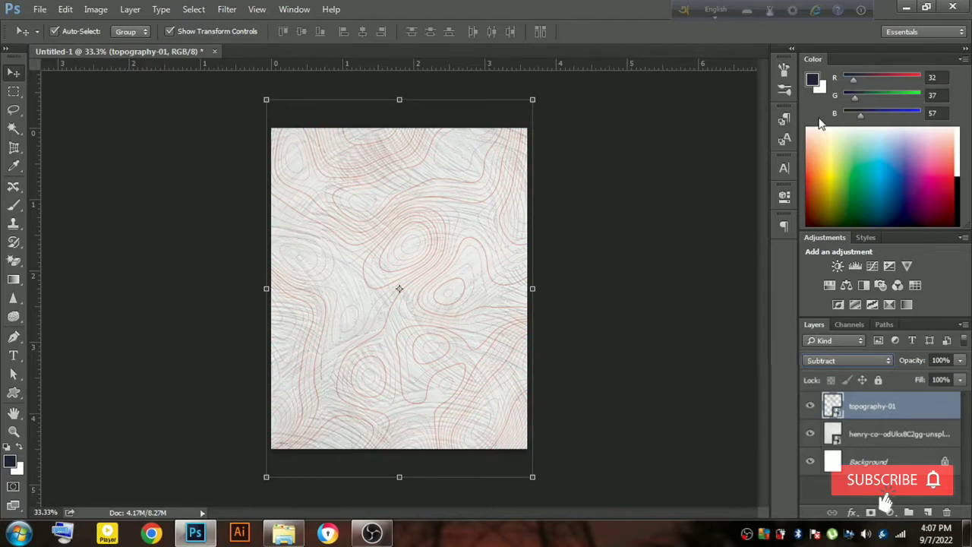
left_click(960, 379)
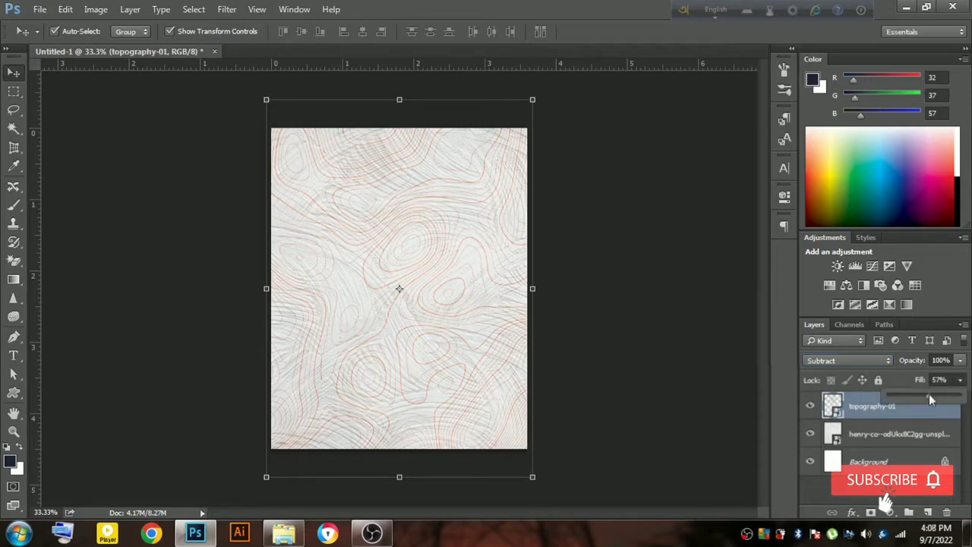
mouse_move(960, 360)
left_mouse_down()
mouse_move(960, 384)
mouse_move(944, 382)
left_mouse_up()
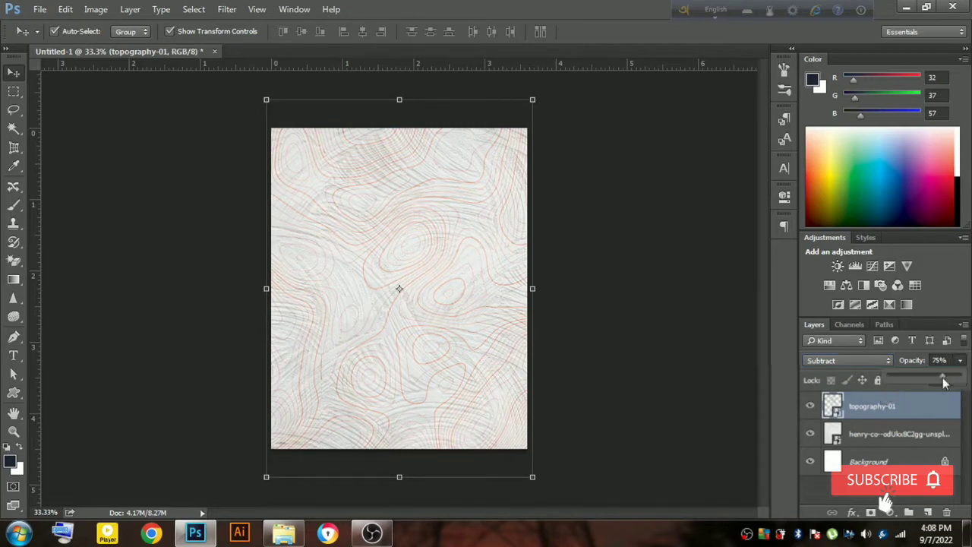
left_click(678, 410)
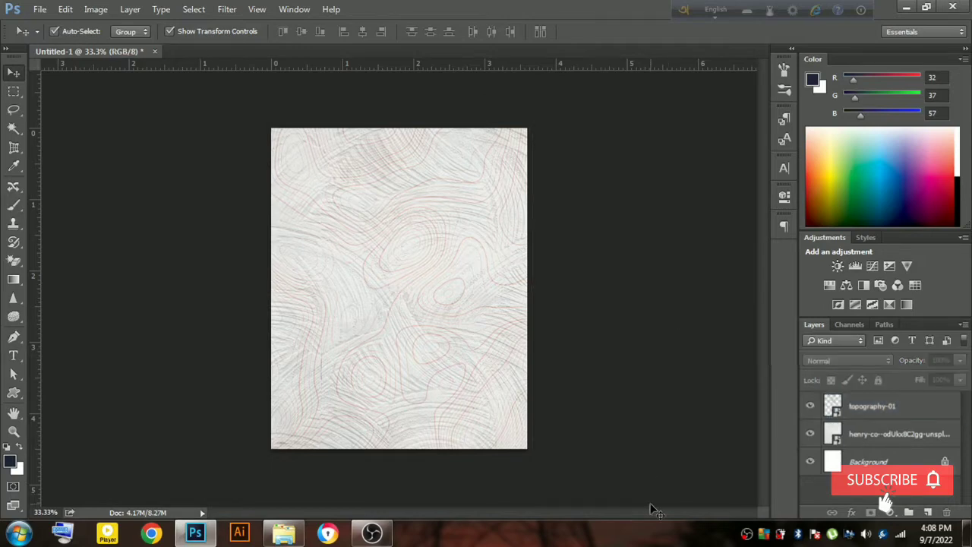
Place the ryunosuke-kikuno light-streak image enlarged to cover the canvas.
left_click(284, 534)
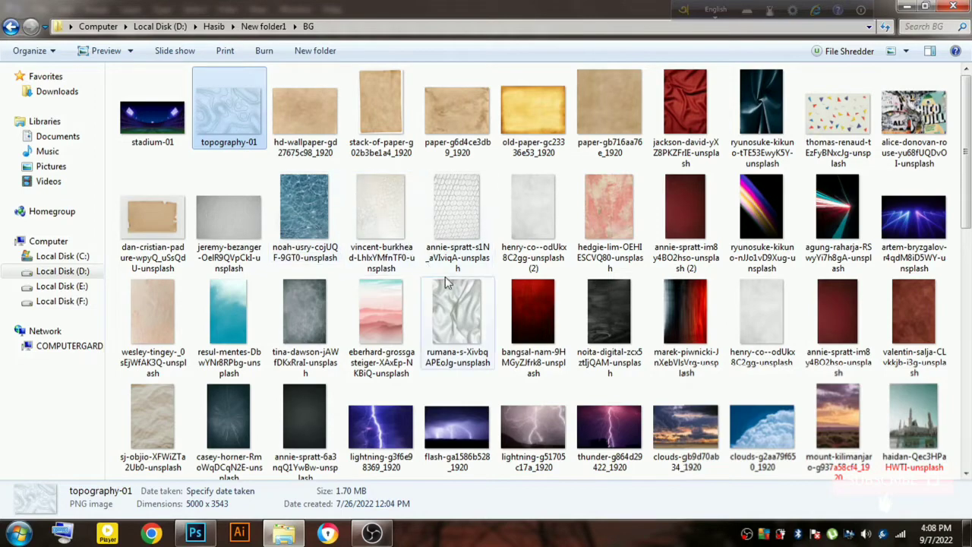
scroll(604, 318, "down", 1)
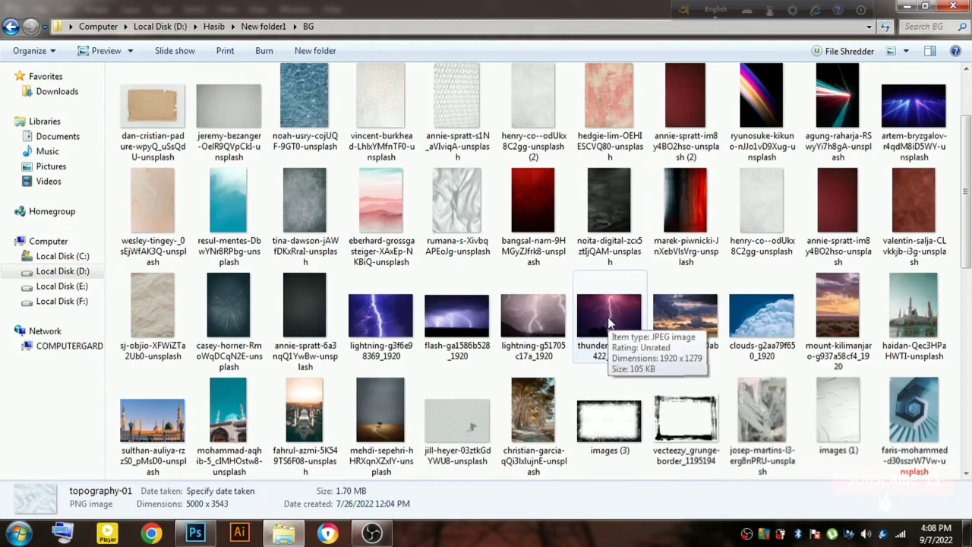
scroll(608, 323, "up", 1)
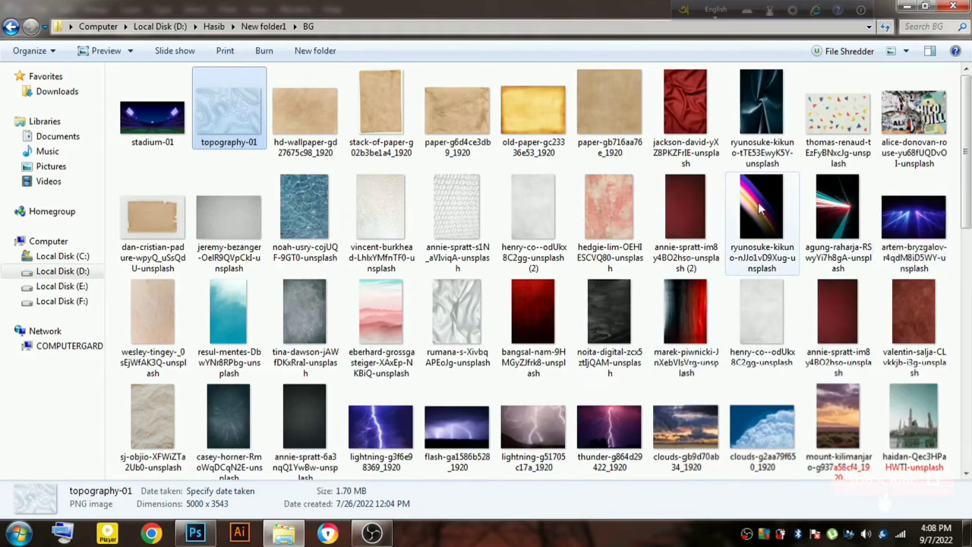
mouse_move(761, 213)
left_mouse_down()
mouse_move(205, 482)
mouse_move(387, 343)
mouse_move(414, 340)
left_mouse_up()
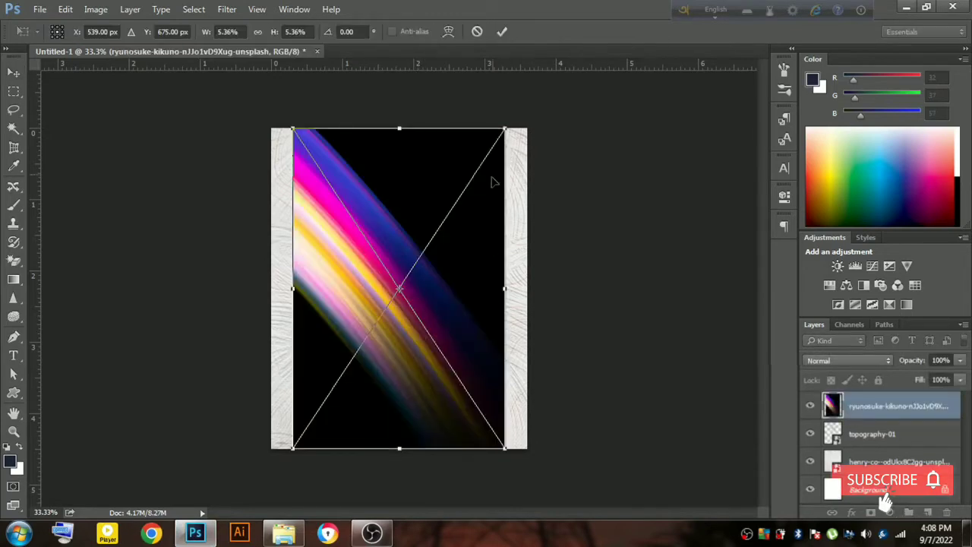
left_click_drag(503, 132, 539, 100)
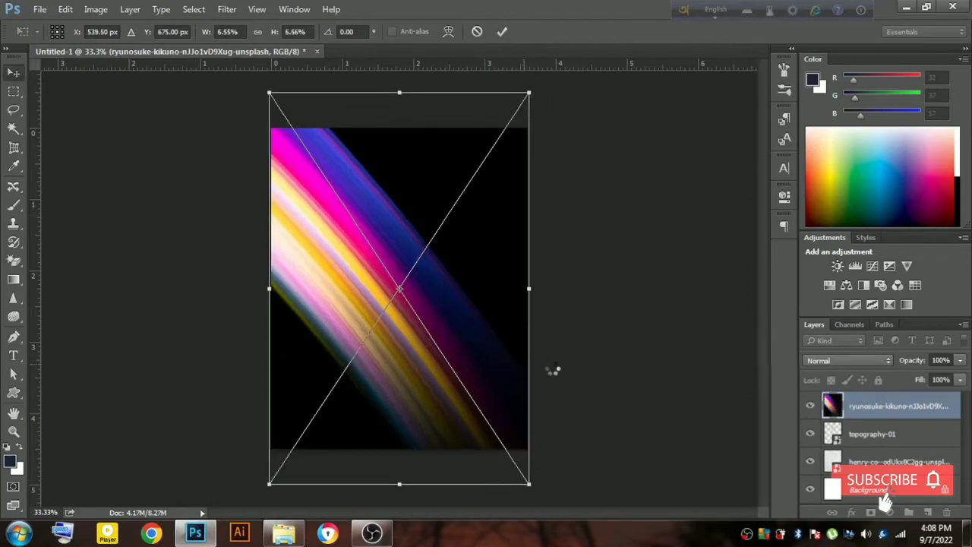
key("Return")
Blend the light-streak layer in Screen mode and deselect it.
left_click(831, 362)
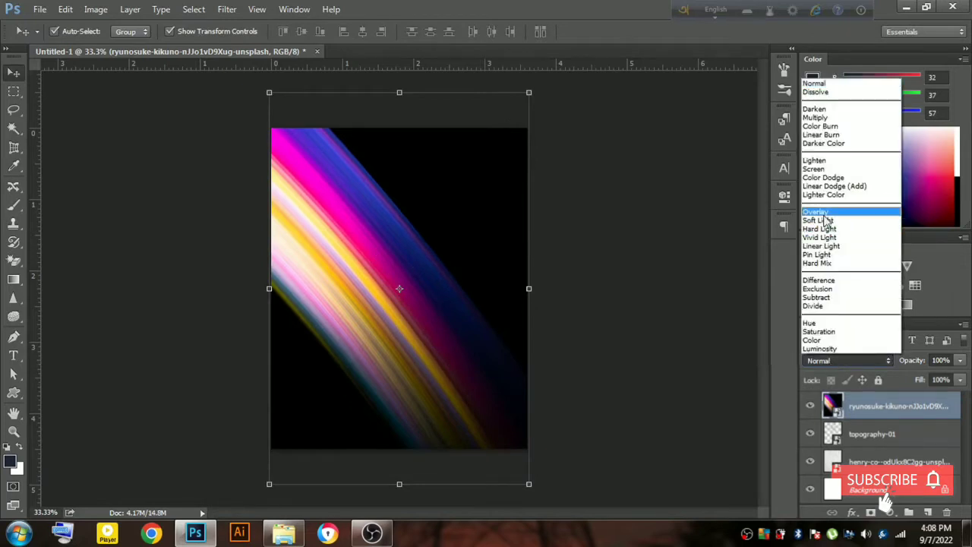
left_click(814, 169)
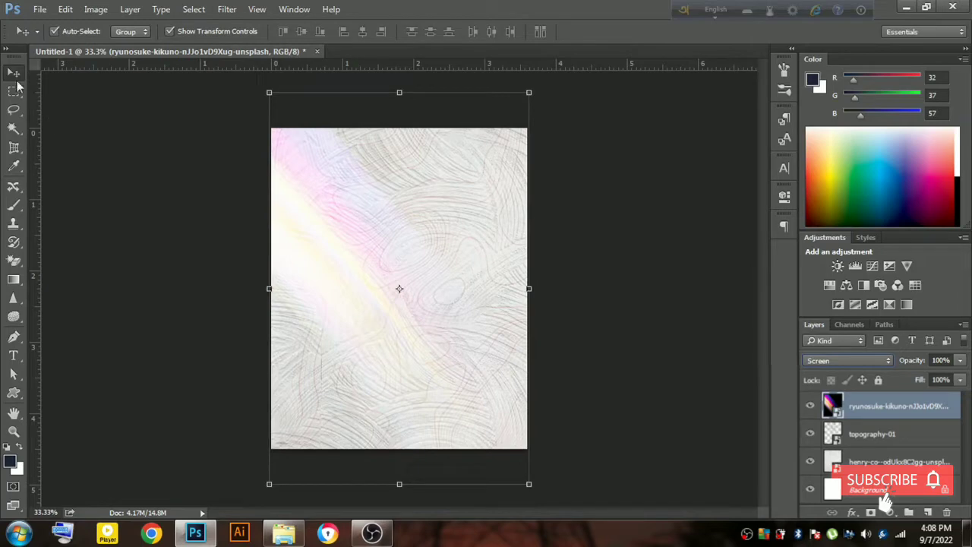
left_click(47, 110)
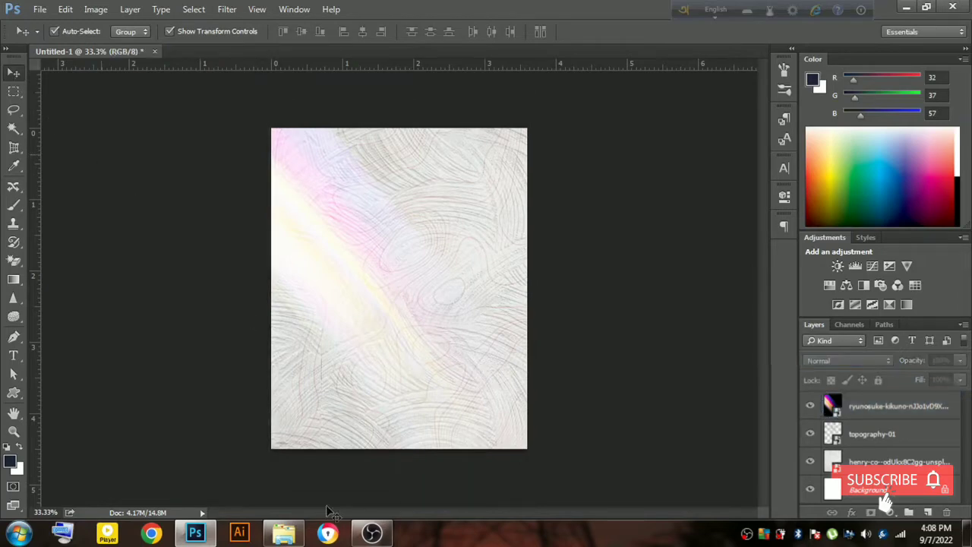
Open the ytttt renders folder and drag Luis Diaz - FootyRenders (1) toward Photoshop.
left_click(284, 534)
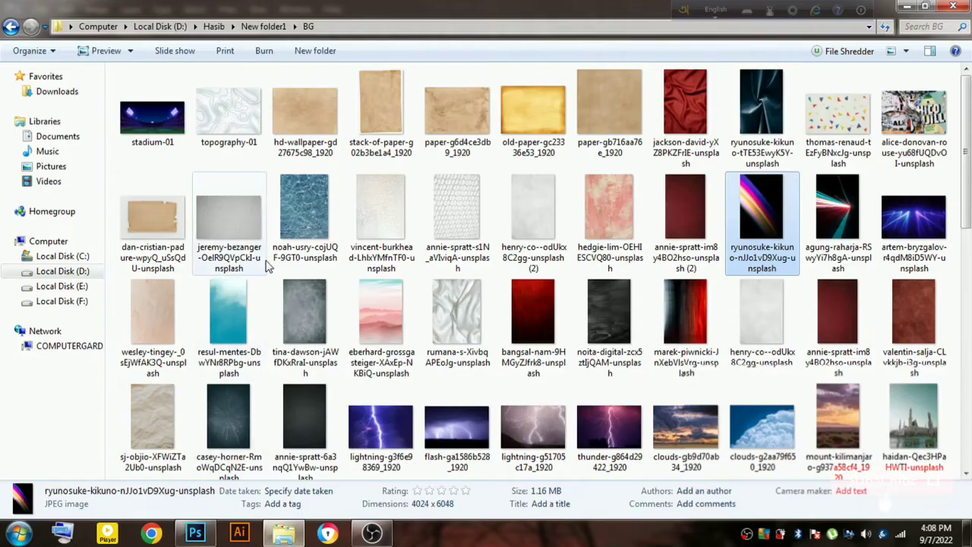
left_click(216, 28)
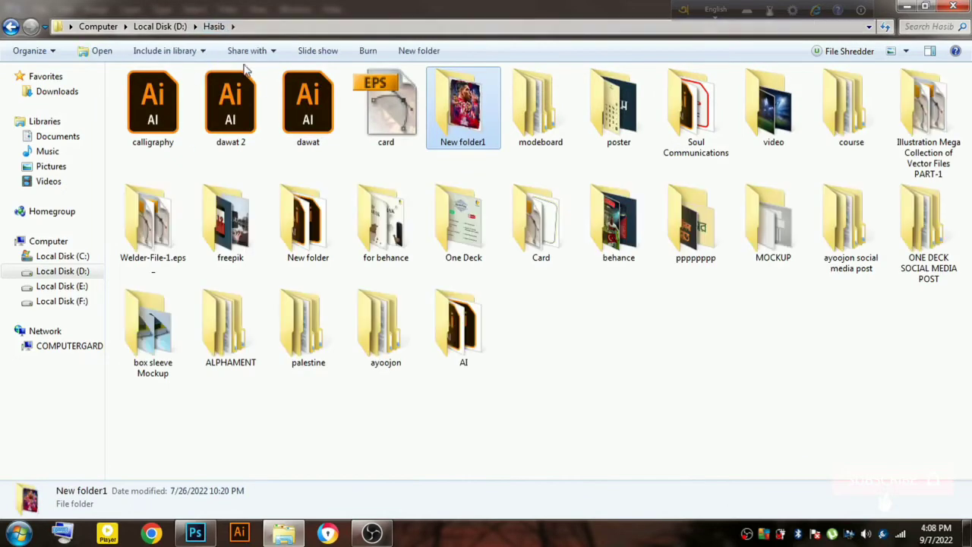
double_click(460, 119)
double_click(527, 132)
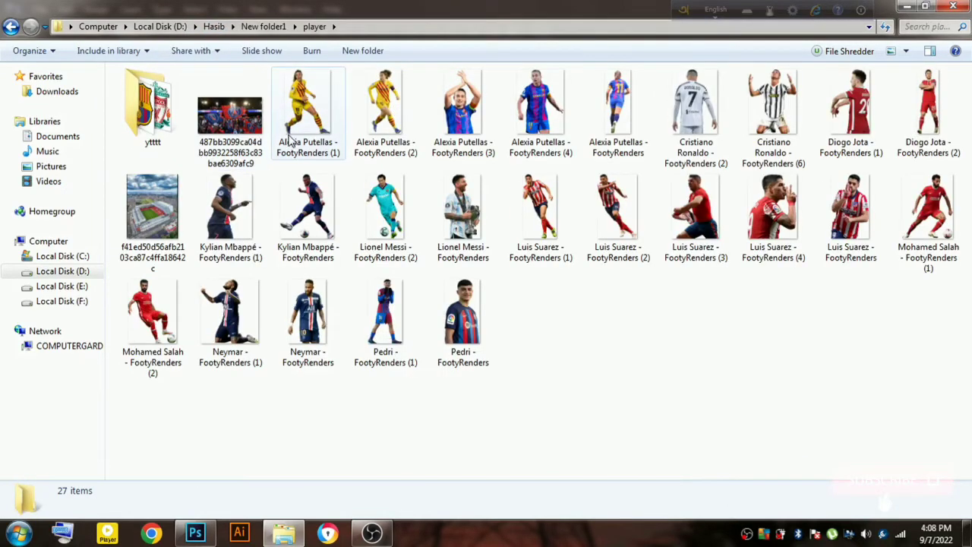
left_click(144, 91)
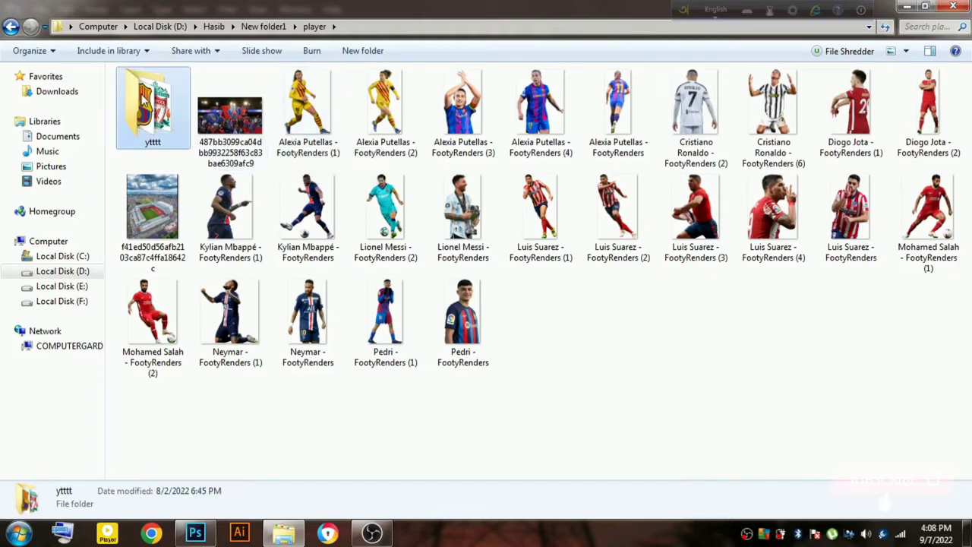
double_click(144, 91)
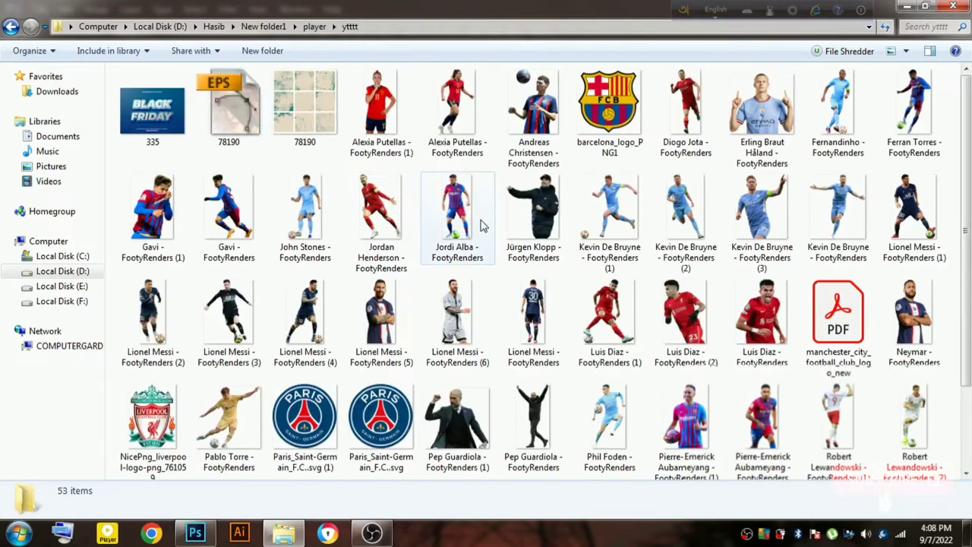
scroll(607, 255, "down", 1)
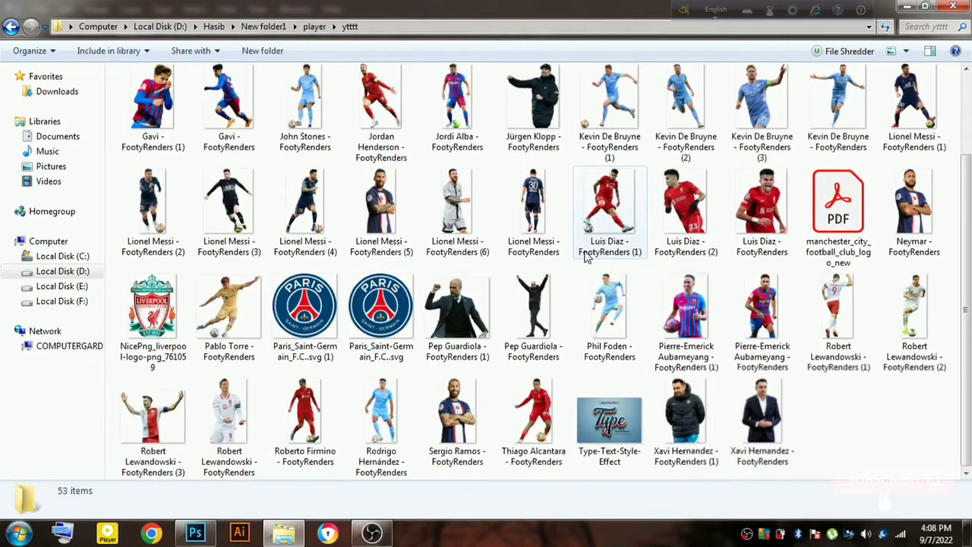
mouse_move(609, 206)
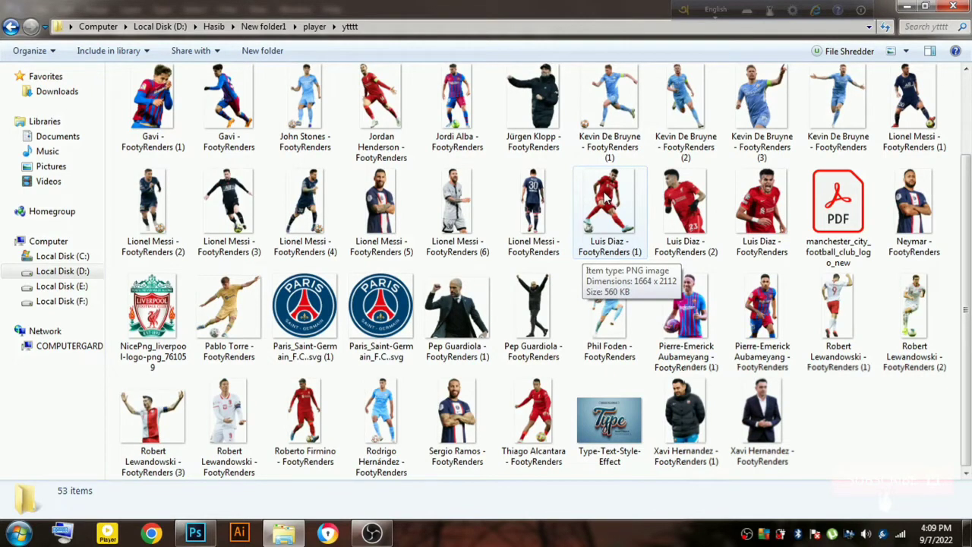
left_click_drag(607, 199, 199, 535)
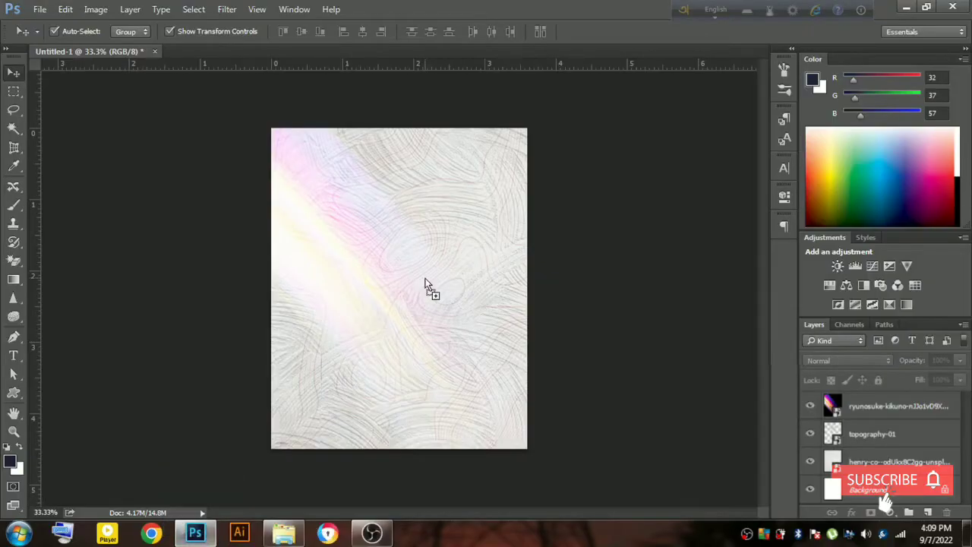
Drop the Luis Diaz render on the canvas, scaled to about 12% at bottom centre.
left_click_drag(199, 535, 423, 279)
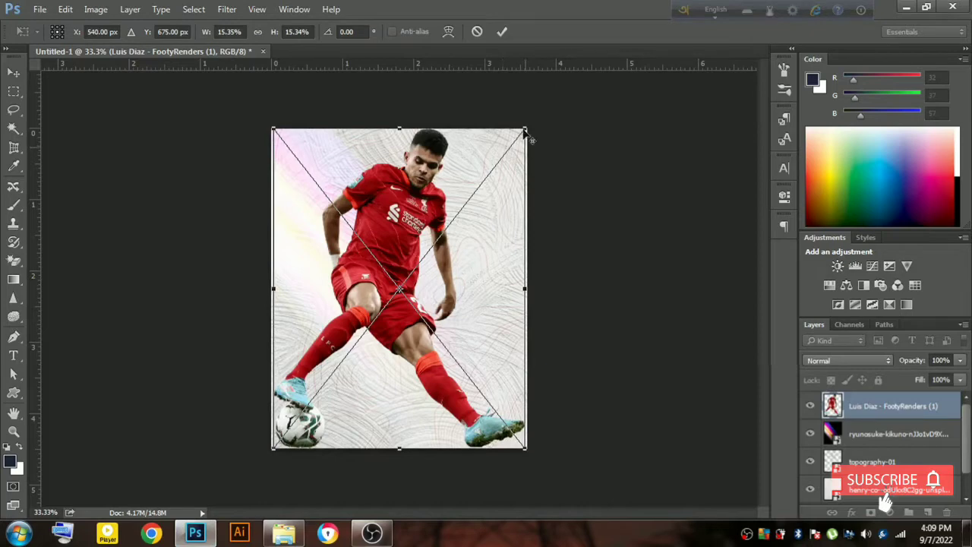
mouse_move(525, 130)
left_mouse_down()
mouse_move(451, 242)
mouse_move(522, 180)
left_mouse_up()
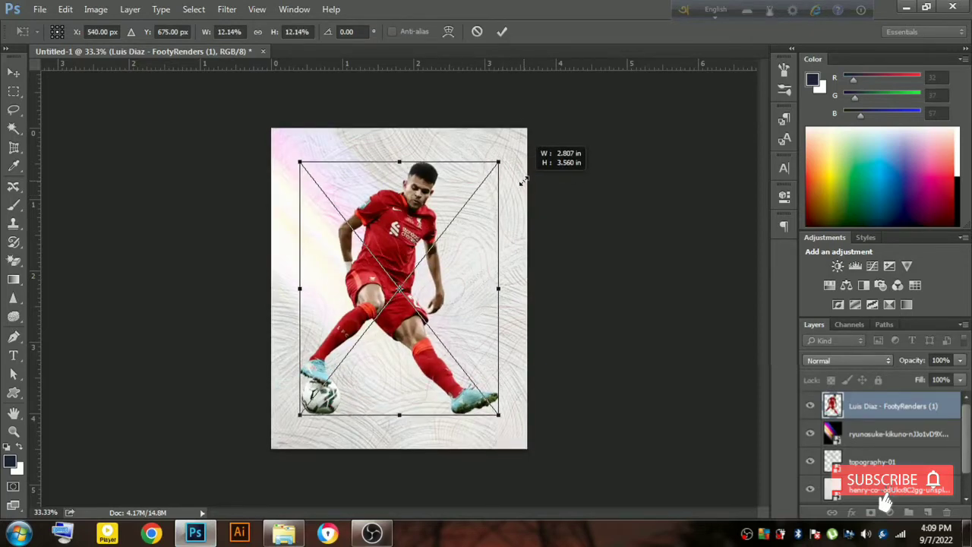
mouse_move(390, 269)
left_mouse_down()
mouse_move(418, 321)
mouse_move(394, 296)
left_mouse_up()
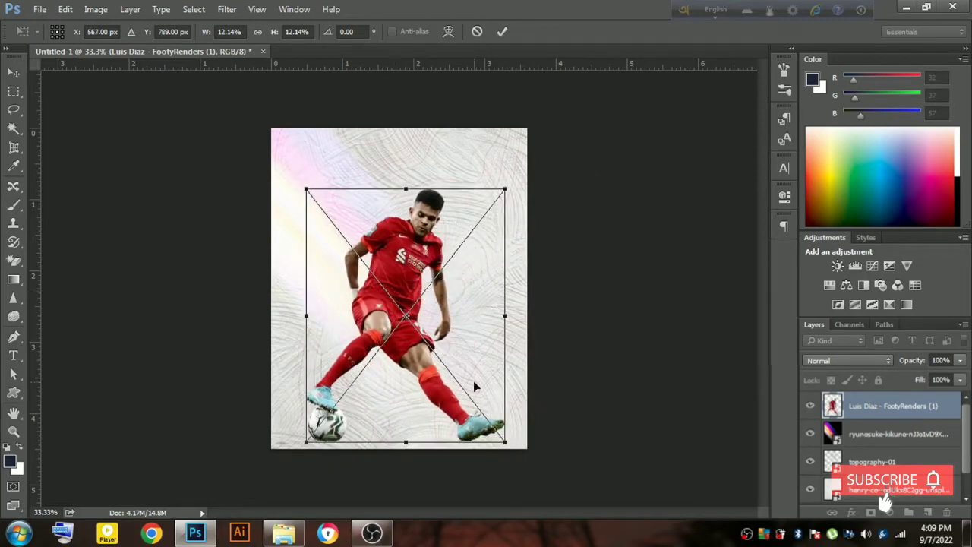
key("Left")
key("Left")
key("Left")
key("Left")
key("Left")
key("Left")
key("Left")
key("Left")
key("Left")
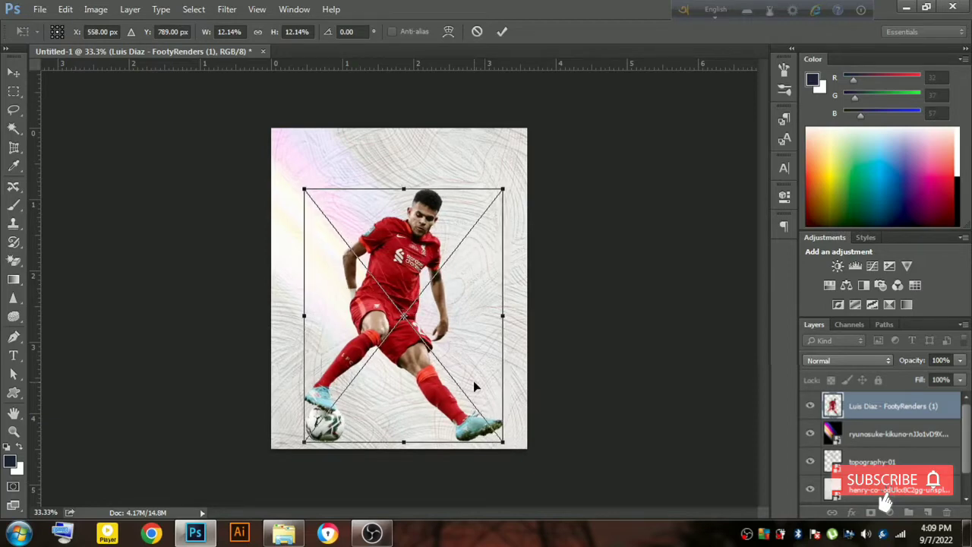
key("Return")
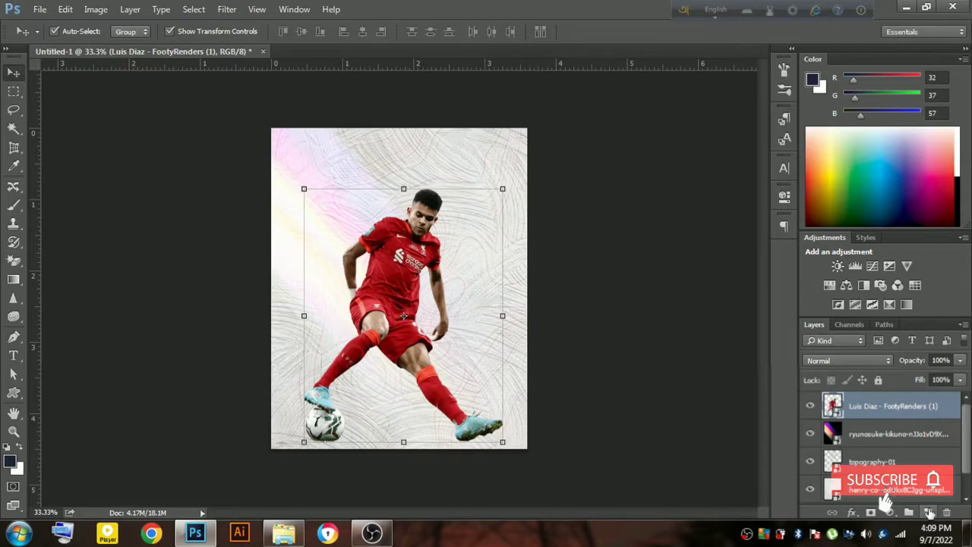
Add a new layer above ryunosuke and paint dark shading with a 0%-hardness soft round brush.
left_click(896, 437)
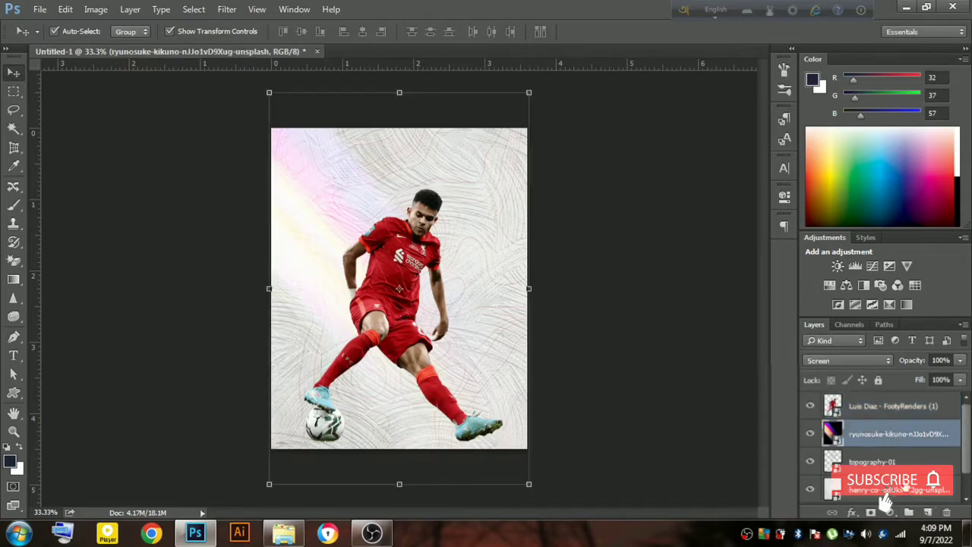
left_click(927, 514)
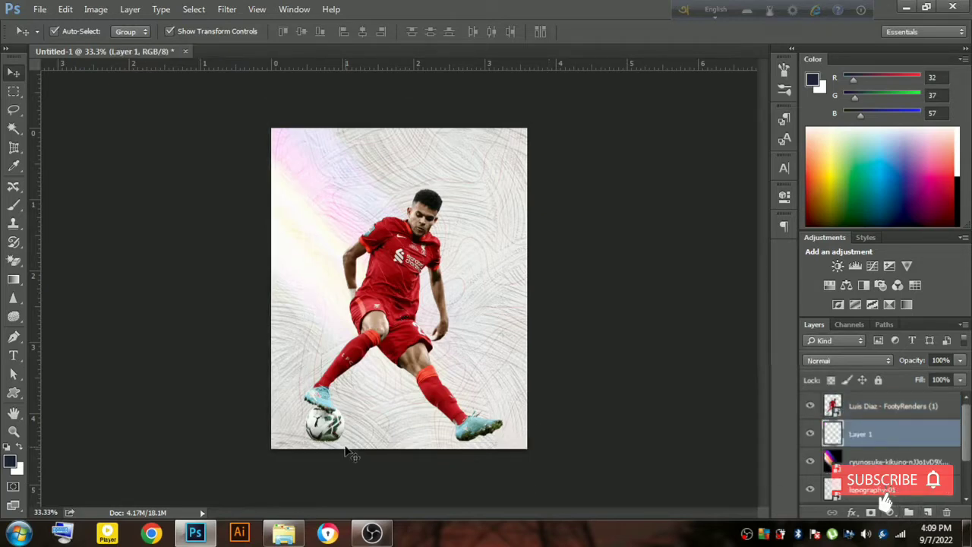
key("b")
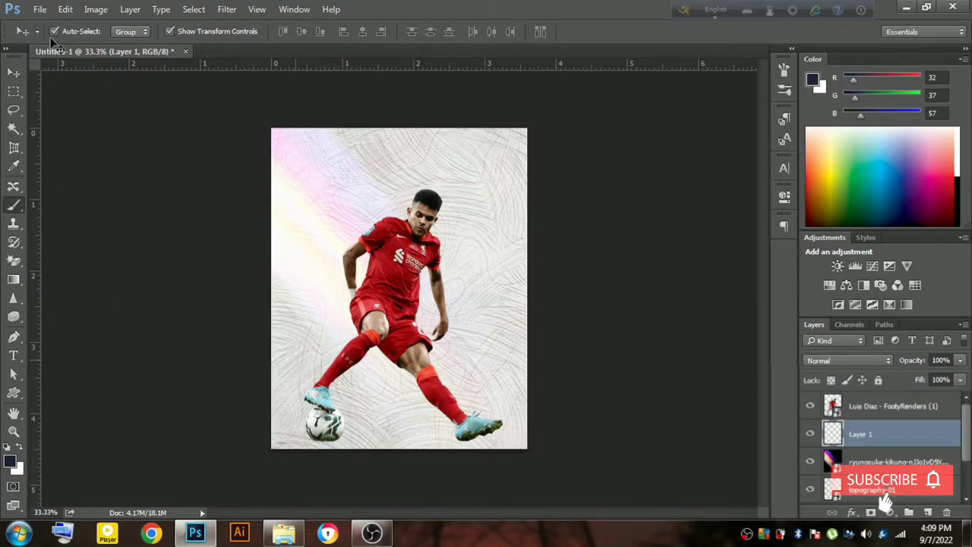
key("v")
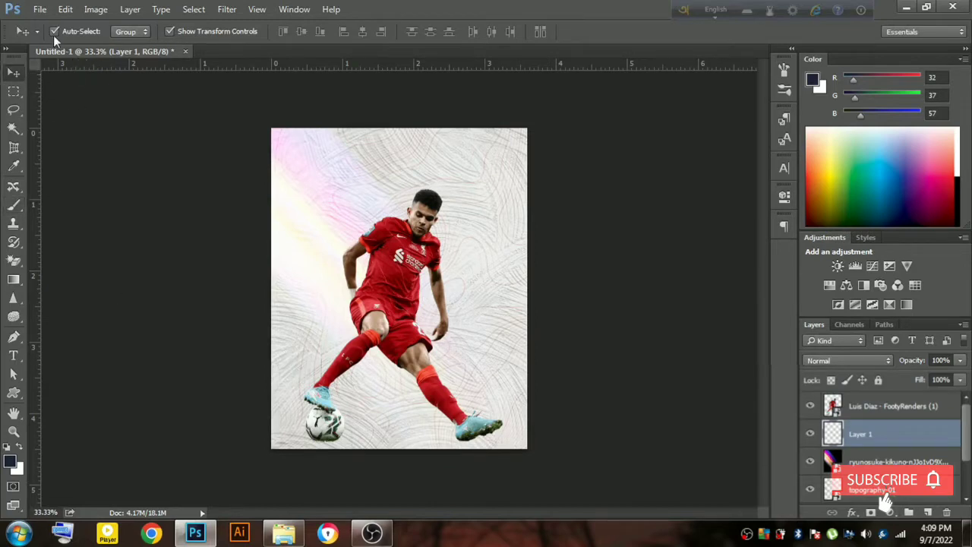
left_click(13, 207)
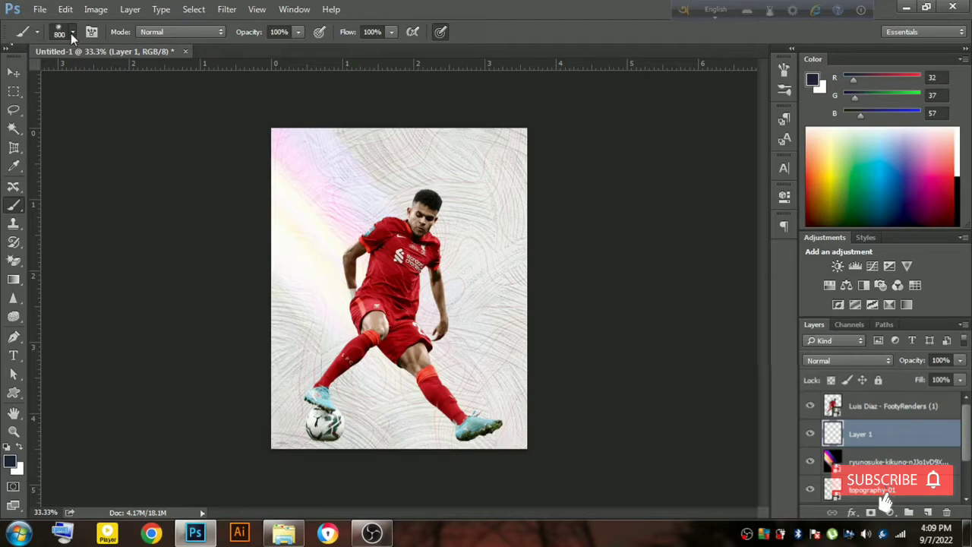
left_click(72, 30)
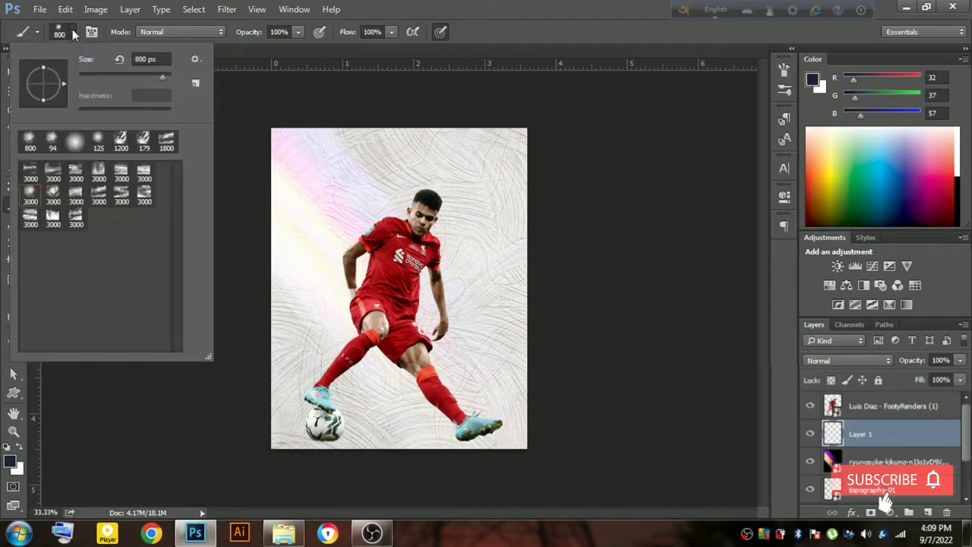
left_click(74, 142)
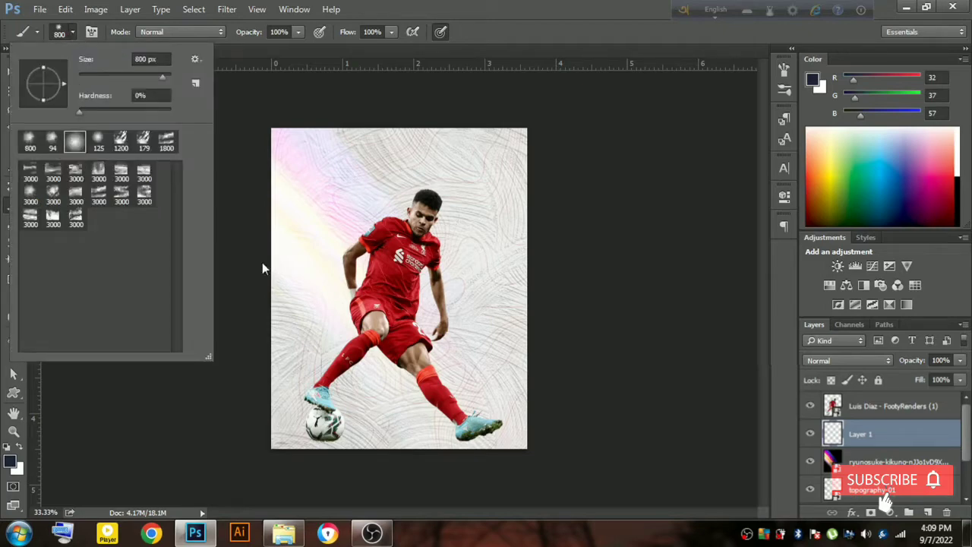
left_click(398, 315)
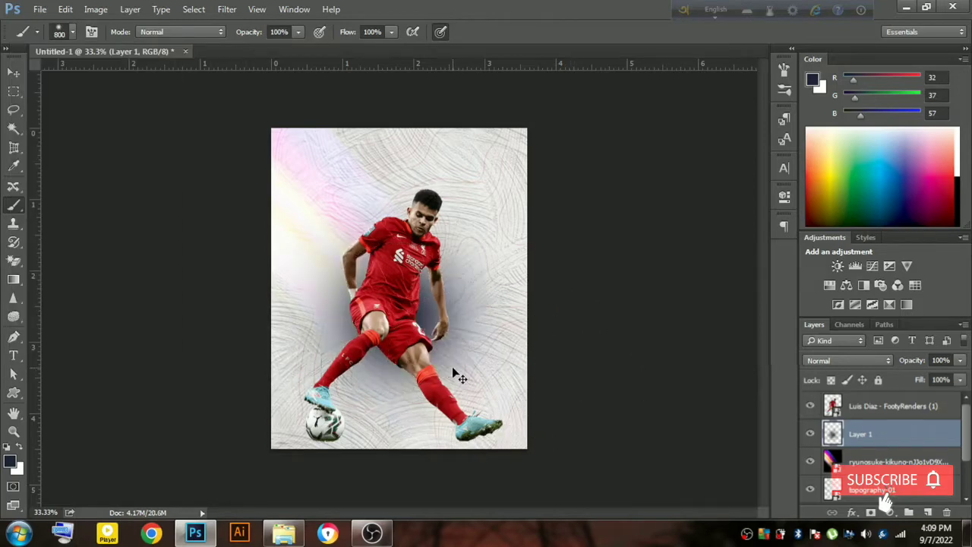
Squash the shading into a thin, half-width shadow strip under the left foot and ball.
key("ctrl+t")
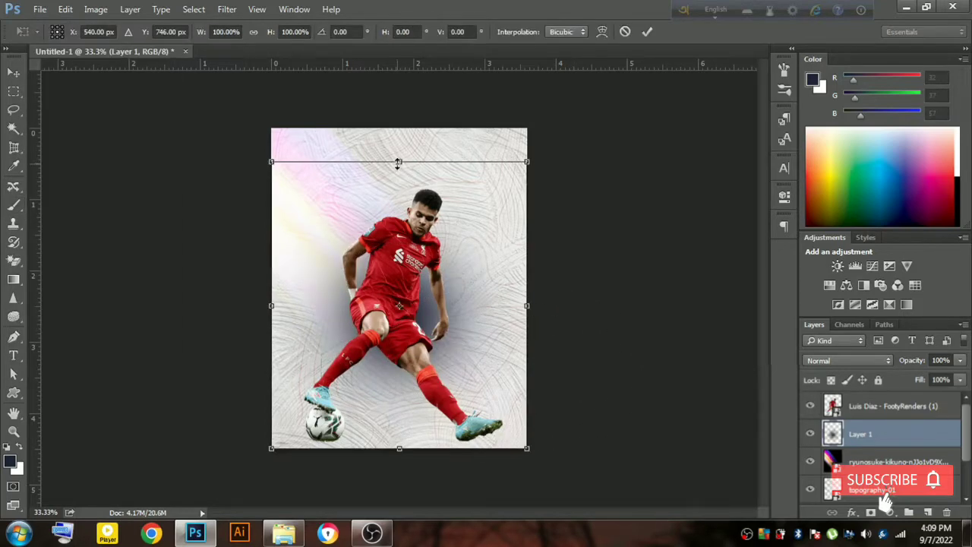
left_click_drag(399, 163, 383, 439)
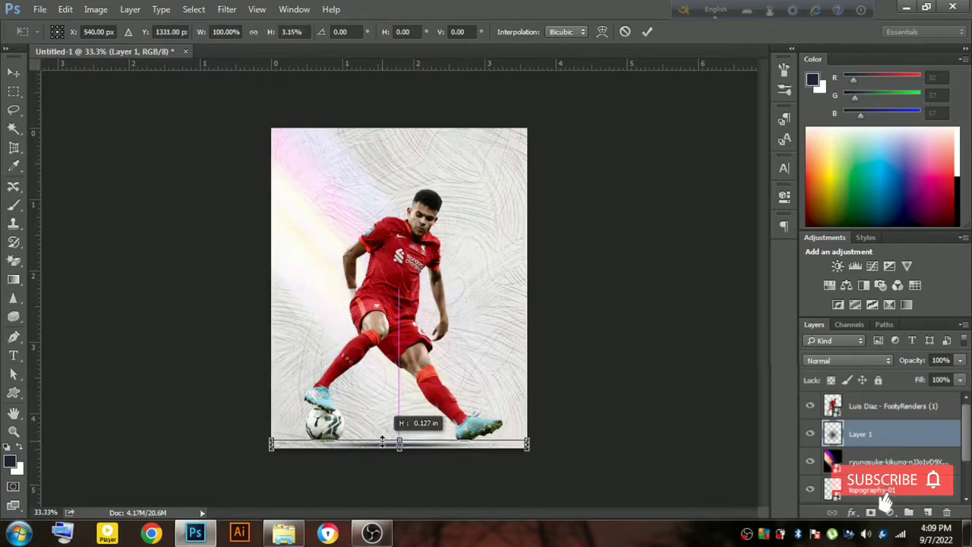
left_click_drag(383, 438, 385, 441)
left_click_drag(529, 445, 393, 442)
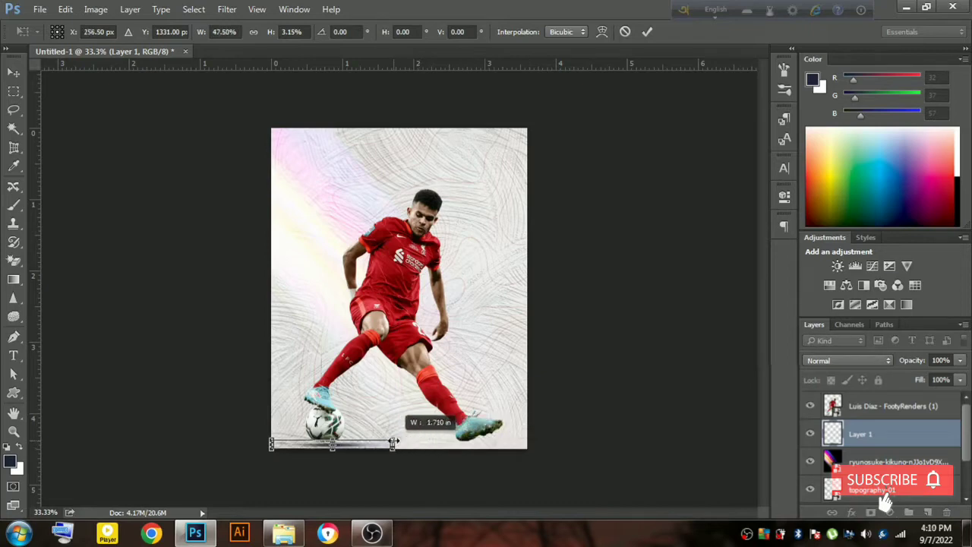
key("Up")
key("Up")
key("Up")
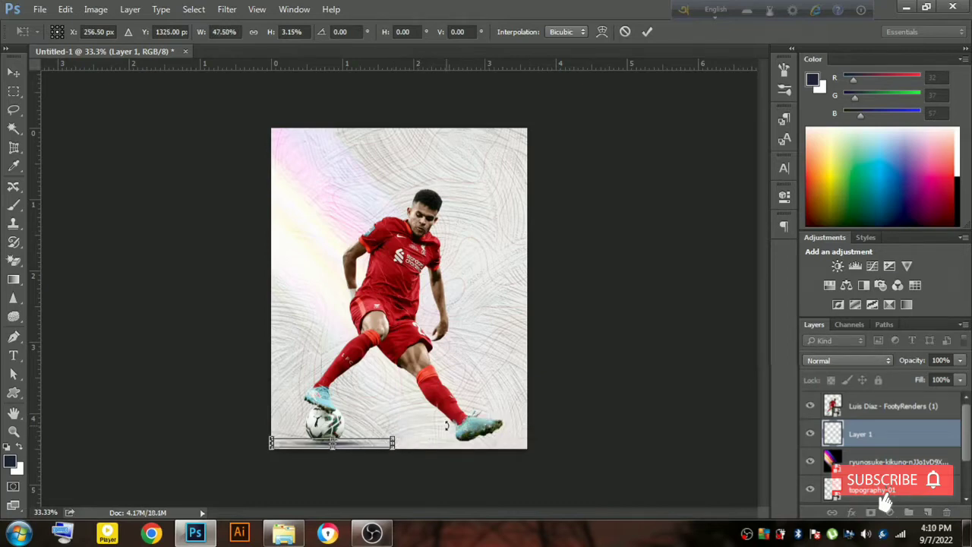
key("Left")
key("Left")
key("Left")
key("Left")
key("Left")
key("Left")
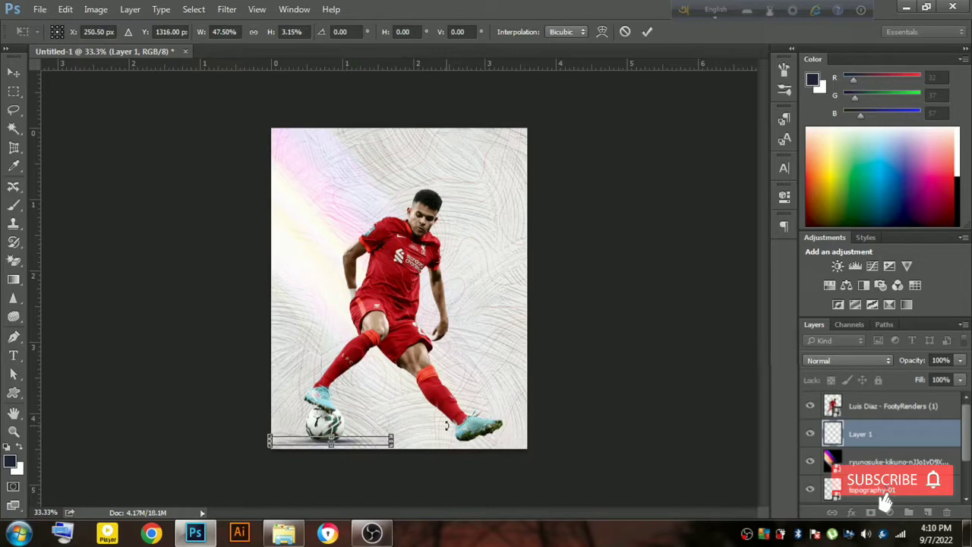
key("Left")
key("Left")
key("Left")
key("Return")
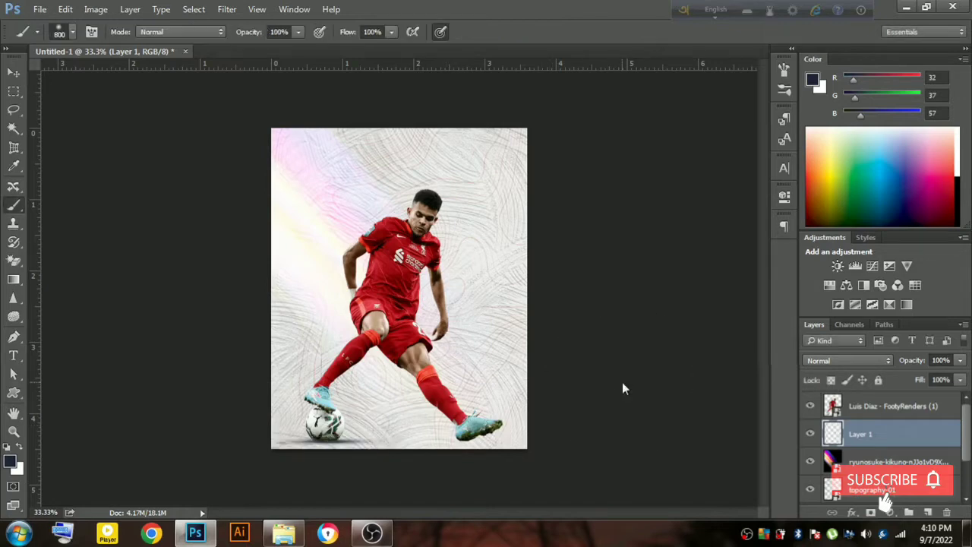
Duplicate the shadow under the right foot and fade both shadows to 54% opacity.
left_click(601, 342)
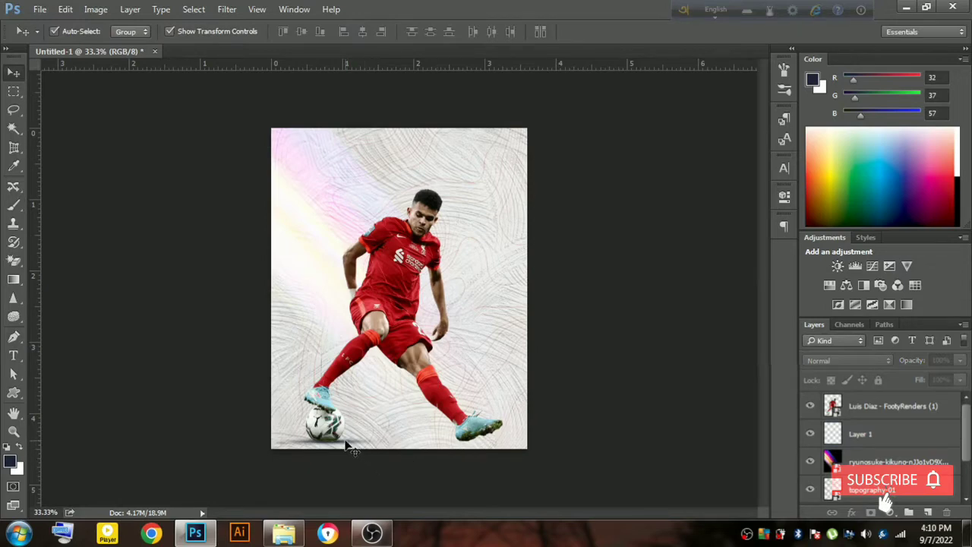
left_click_drag(343, 447, 486, 445)
left_click(884, 461, "shift")
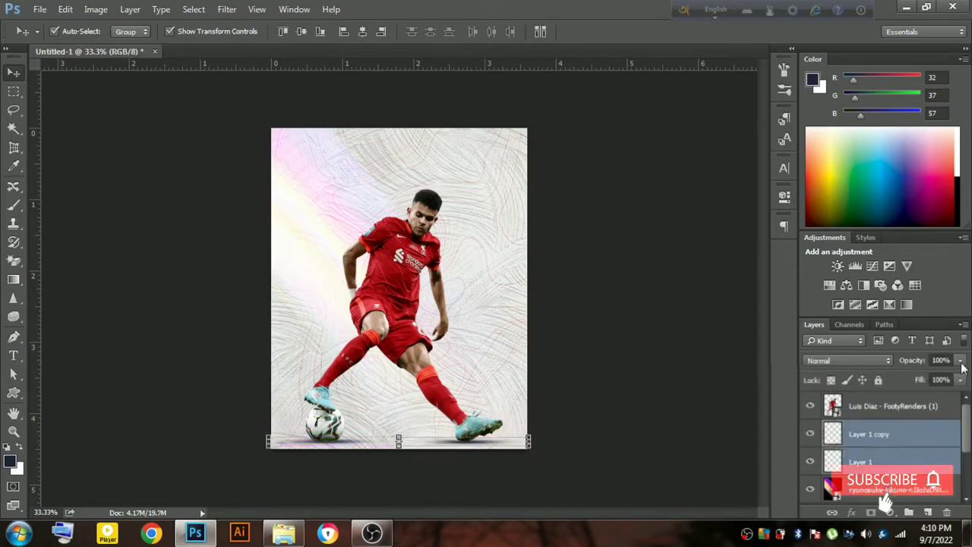
left_click(959, 379)
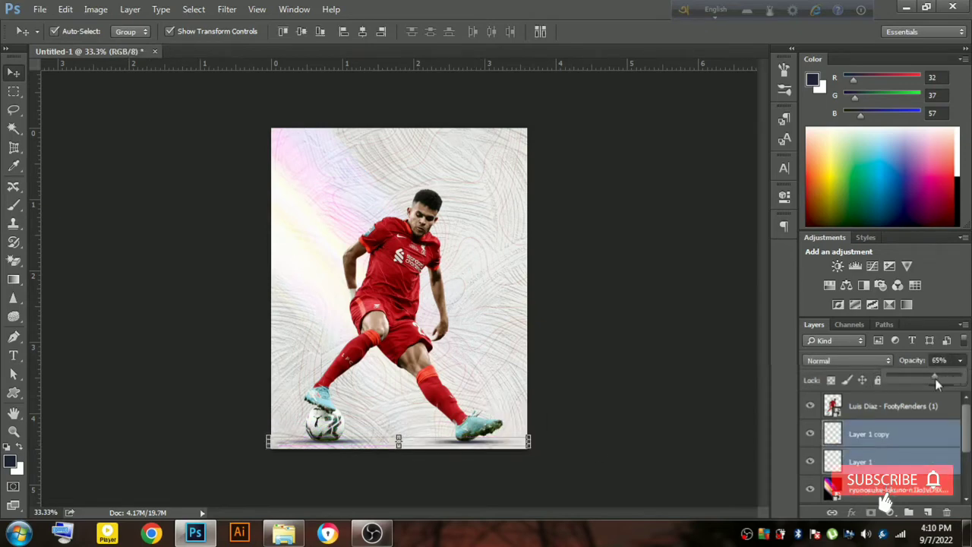
left_click_drag(934, 378, 934, 378)
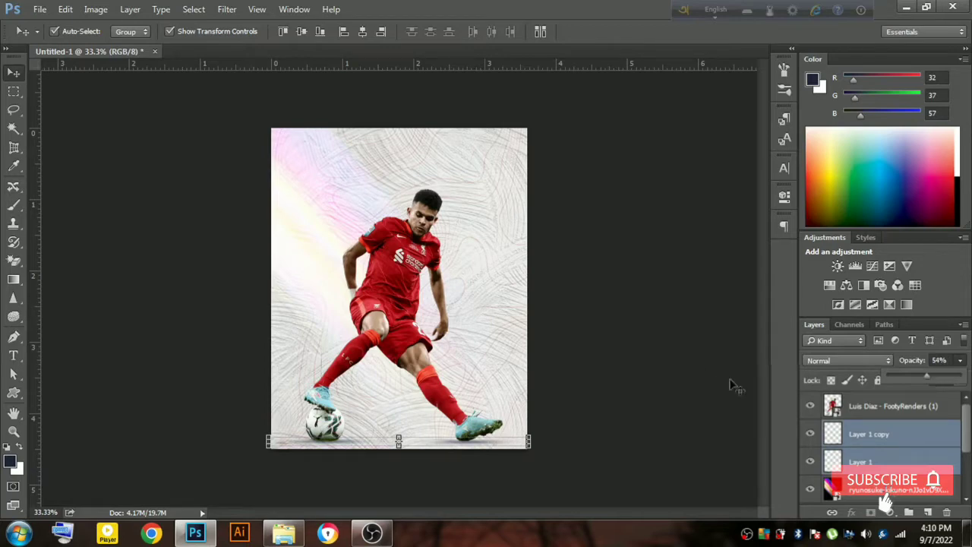
left_click(665, 351)
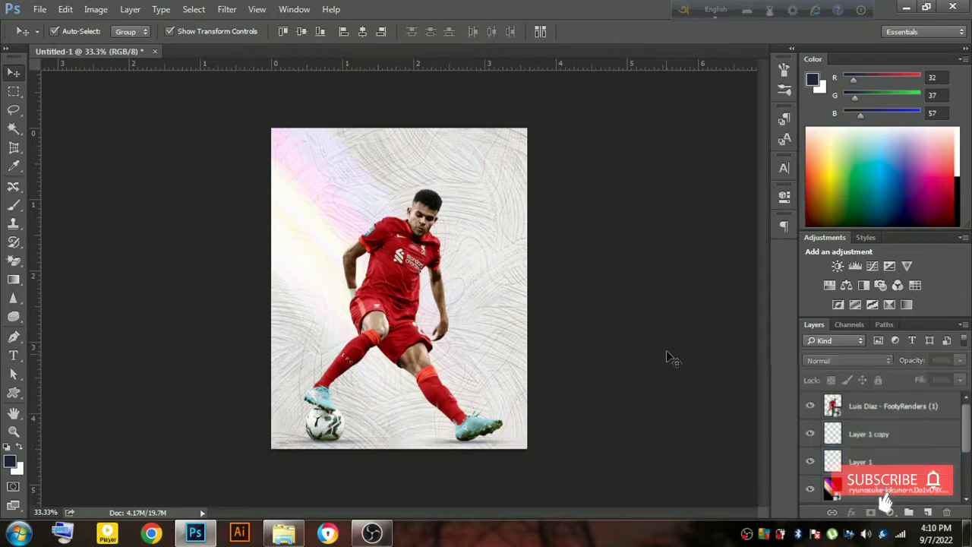
left_click(284, 534)
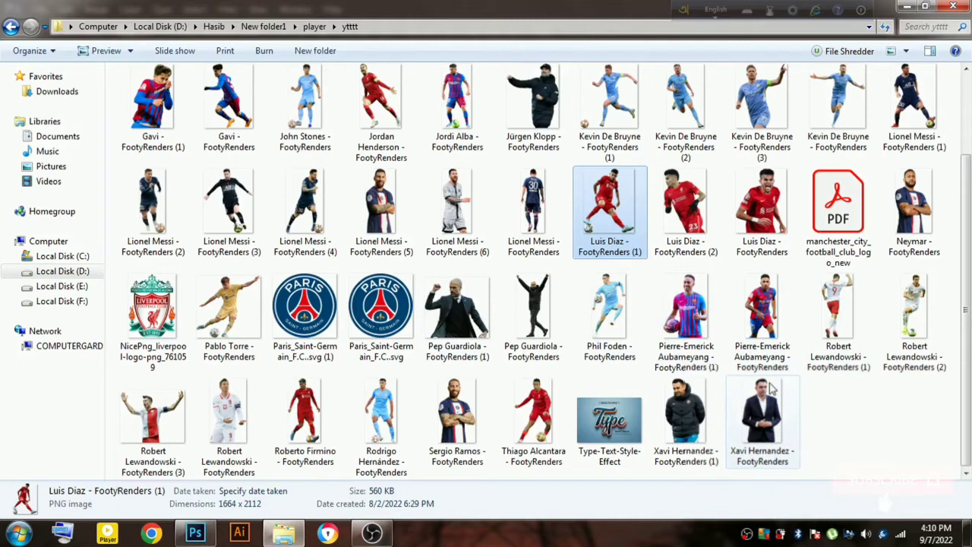
mouse_move(762, 414)
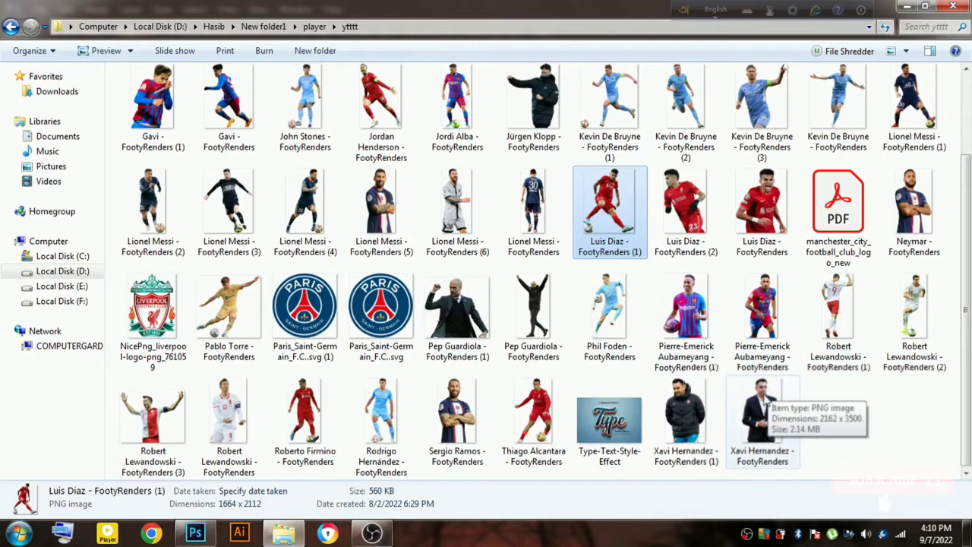
Select the Gavi - FootyRenders image in the ytttt folder.
left_click(226, 110)
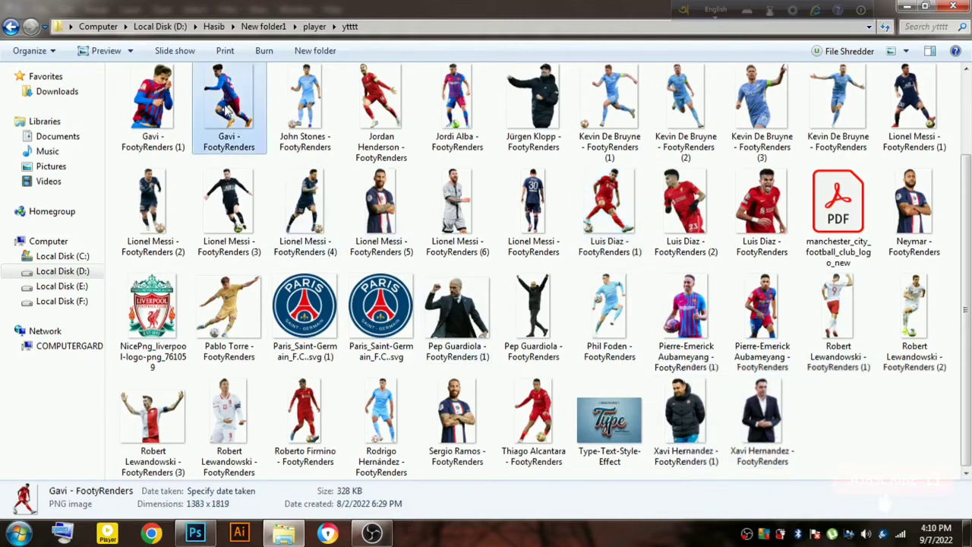
Place the Gavi render at about 14% size, layered below Luis Diaz and shifted to his right.
left_click(197, 533)
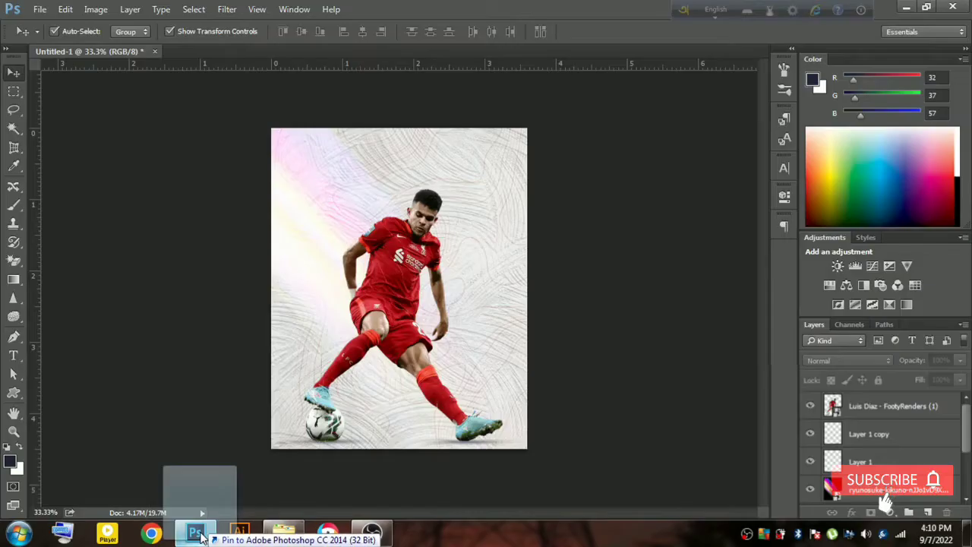
left_click_drag(200, 536, 414, 330)
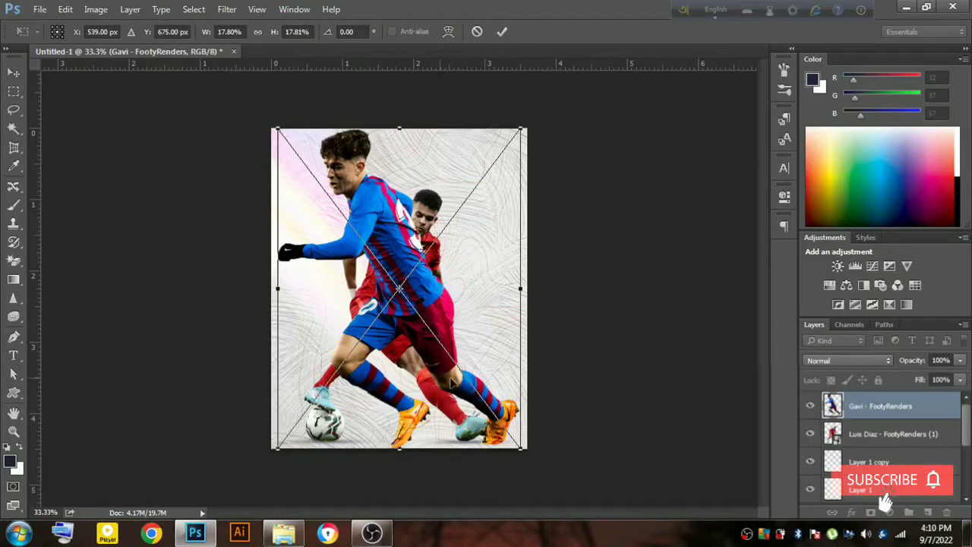
mouse_move(392, 251)
left_mouse_down()
mouse_move(509, 350)
mouse_move(461, 306)
left_mouse_up()
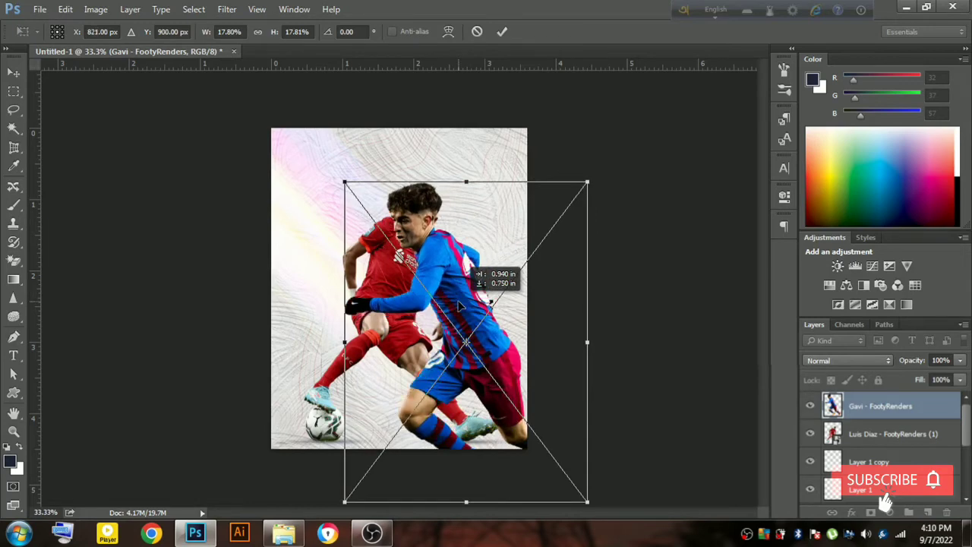
left_click_drag(461, 307, 443, 275)
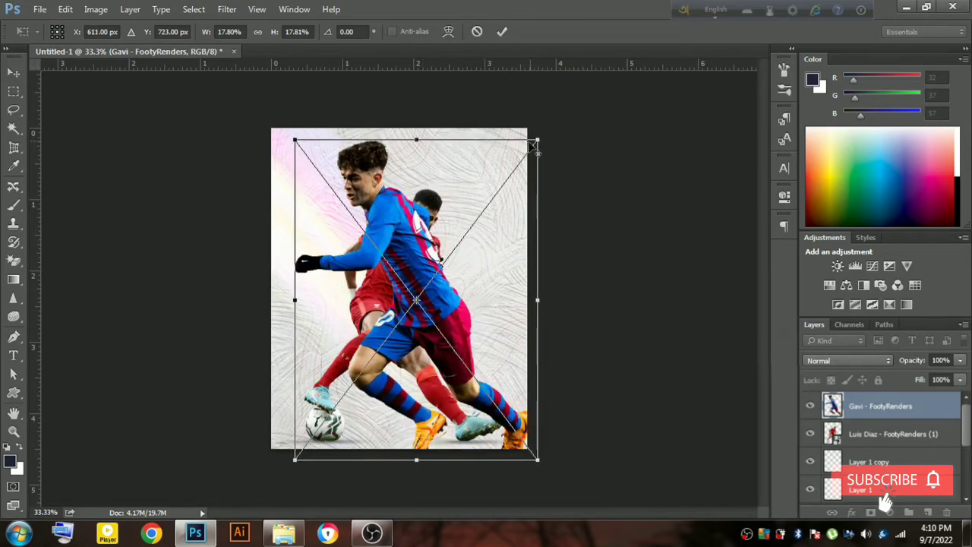
left_click_drag(538, 141, 523, 187)
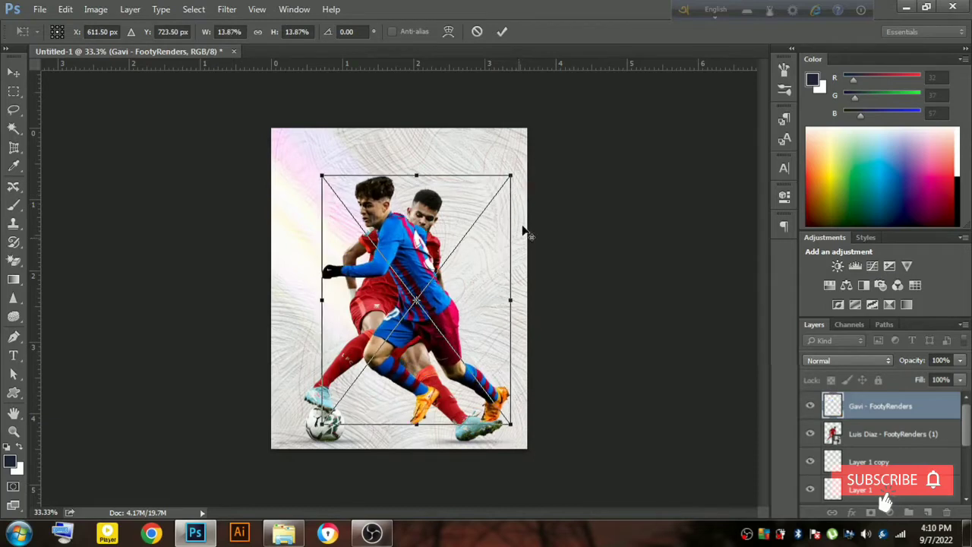
key("Return")
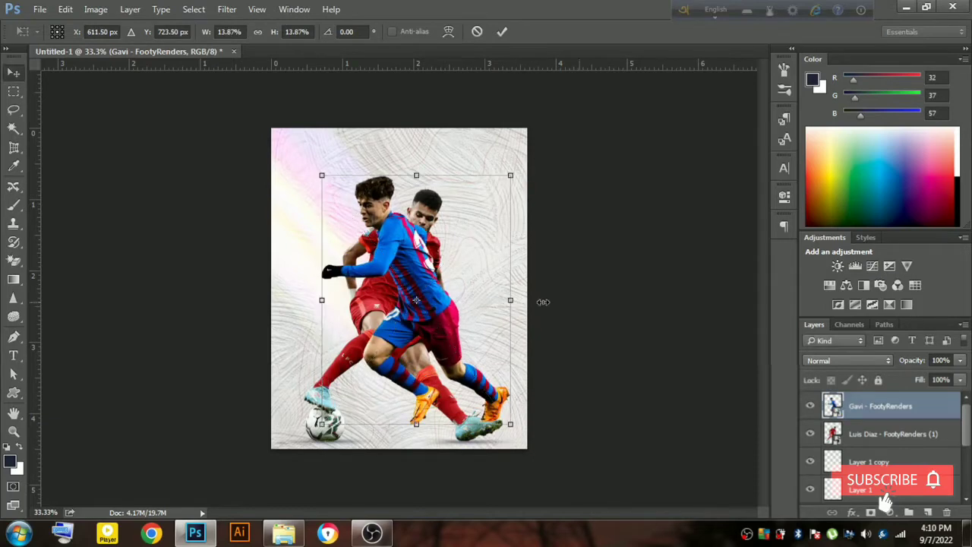
left_click_drag(886, 410, 874, 440)
left_click_drag(454, 344, 532, 346)
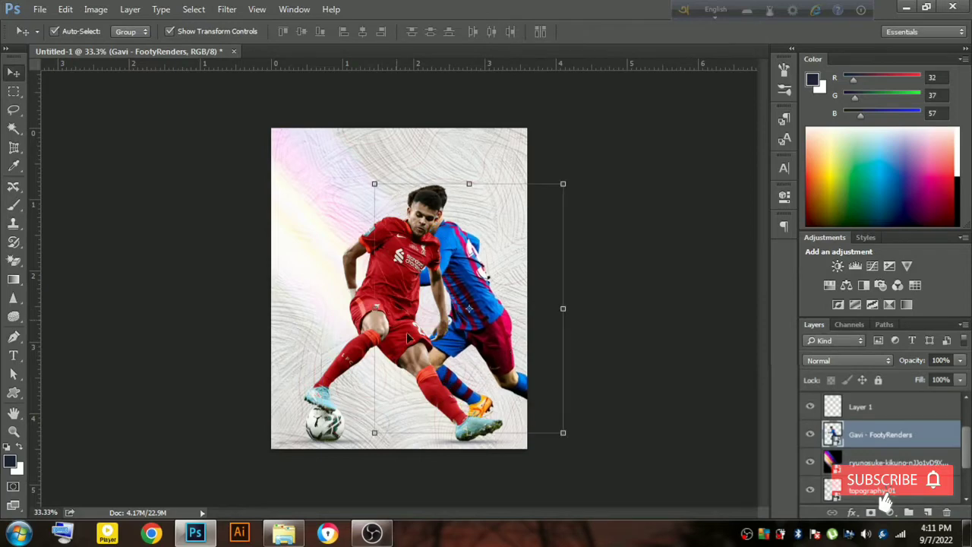
Shift Luis Diaz and his bar layers left, then raise Gavi up-left so his head shows.
left_click(871, 413)
scroll(881, 414, "up", 1)
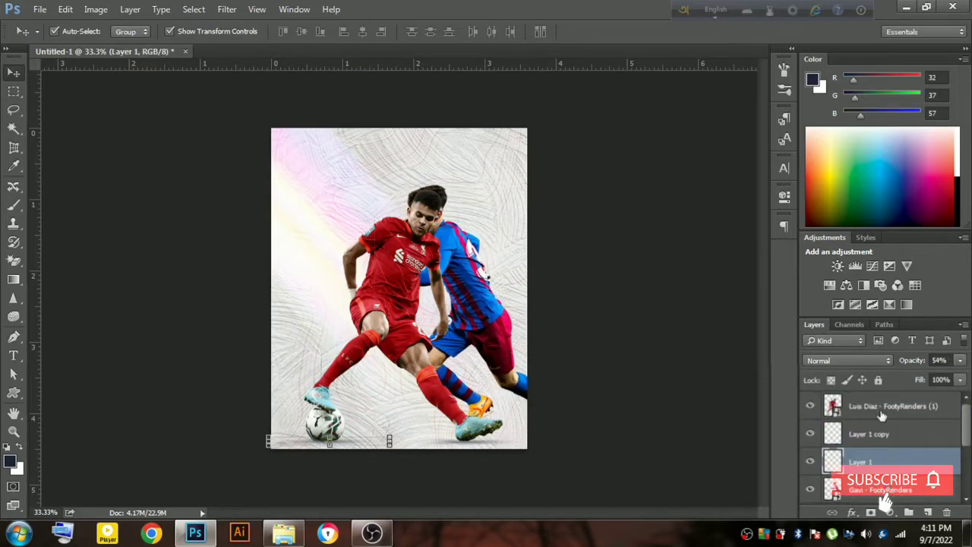
left_click(873, 415, "shift")
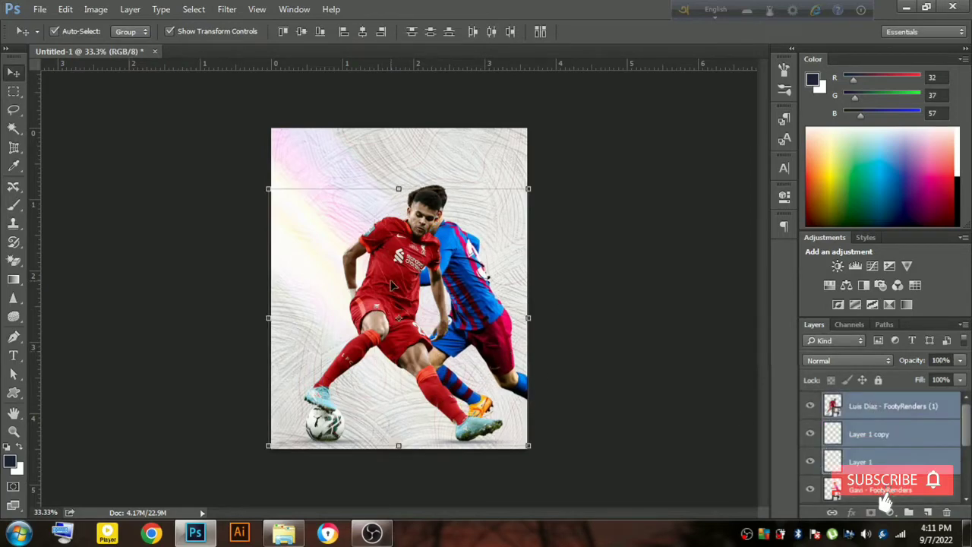
left_click_drag(394, 285, 369, 283)
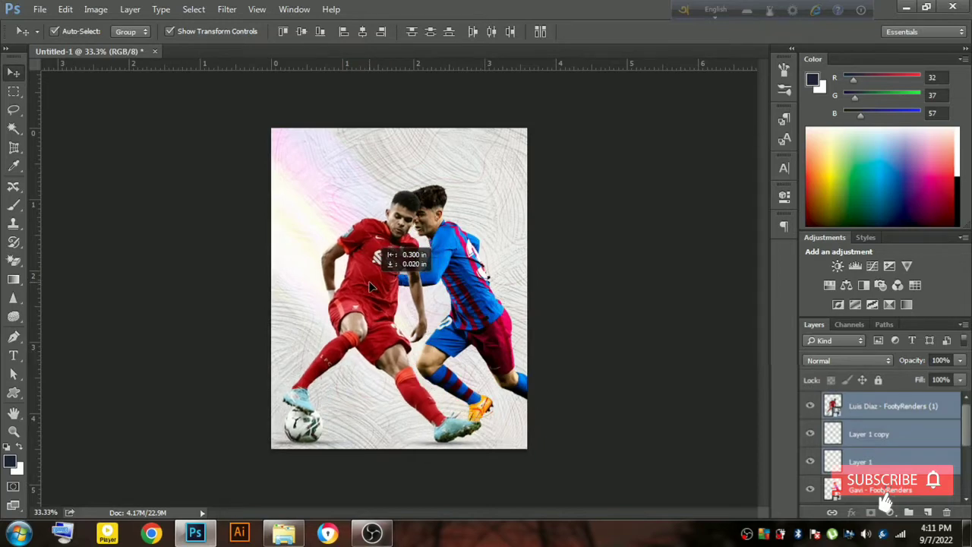
mouse_move(477, 284)
left_mouse_down()
mouse_move(467, 260)
mouse_move(482, 318)
mouse_move(494, 281)
mouse_move(430, 274)
left_mouse_up()
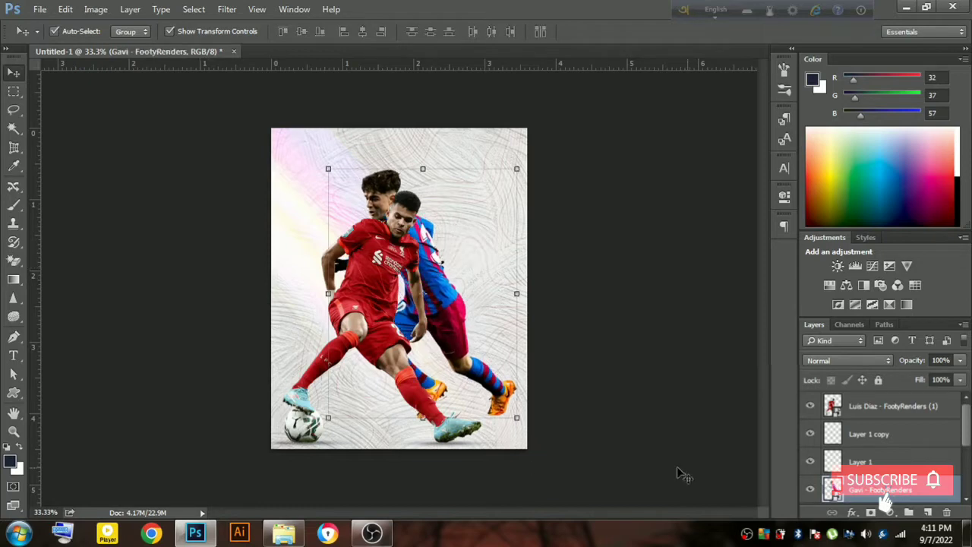
Copy the Layer 1 shadow bar under Gavi's feet and stack it below the Gavi layer.
left_click(645, 438)
left_click(871, 461)
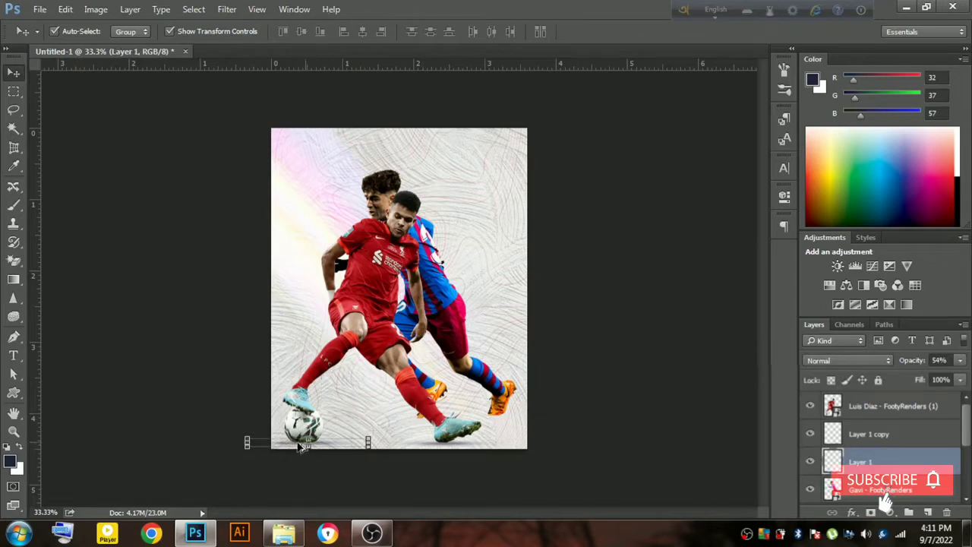
left_click_drag(300, 446, 492, 417)
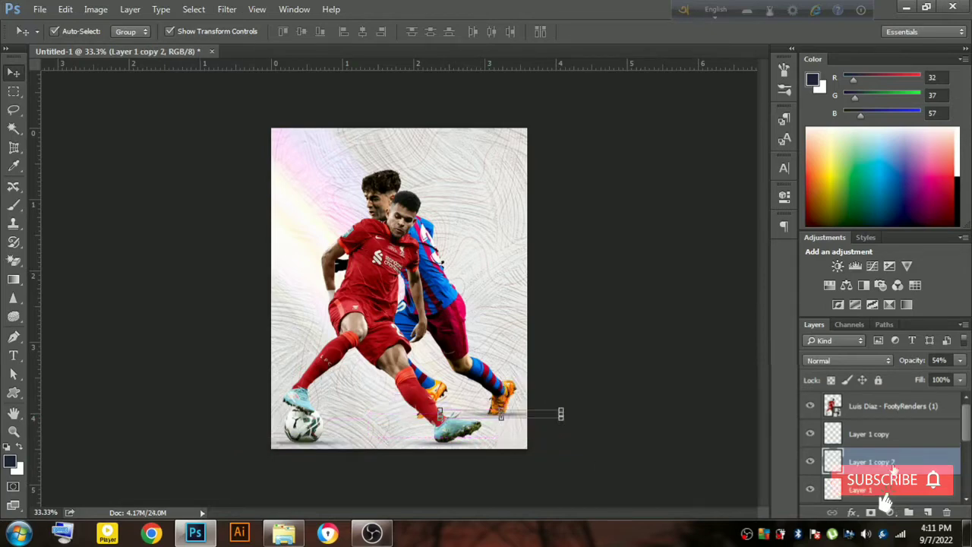
left_click_drag(919, 464, 899, 448)
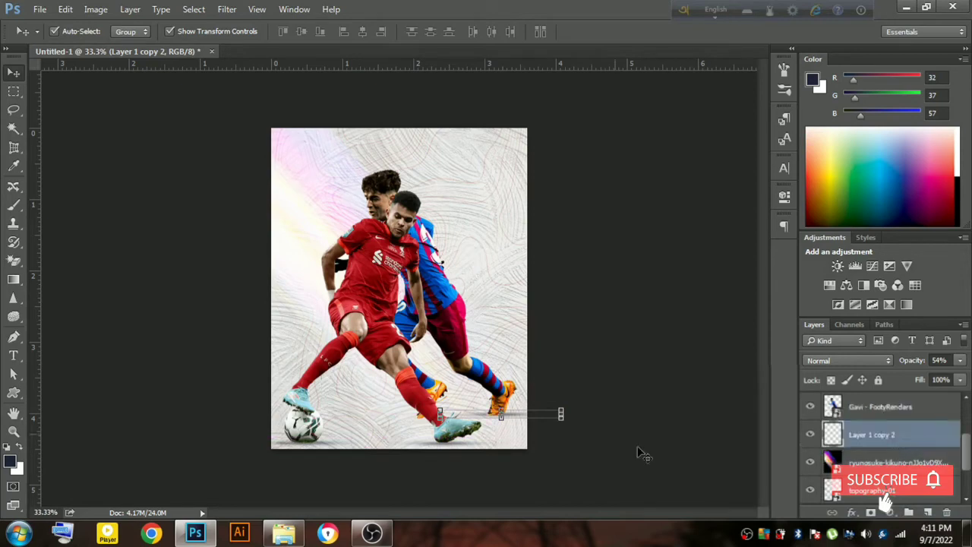
key("Down")
key("Down")
key("Down")
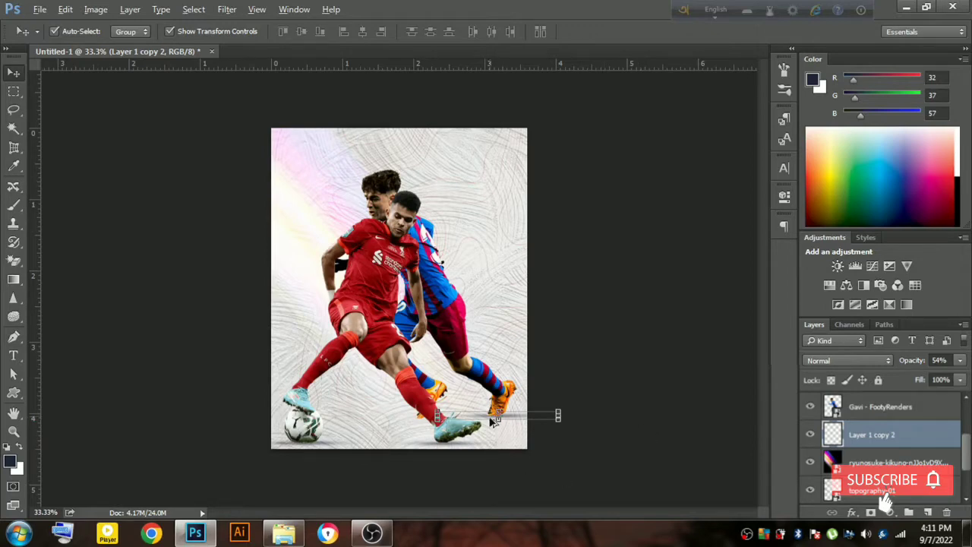
Remove two stray Gavi duplicates and make another shadow bar copy, Layer 1 copy 3.
left_click_drag(492, 417, 419, 424, "alt")
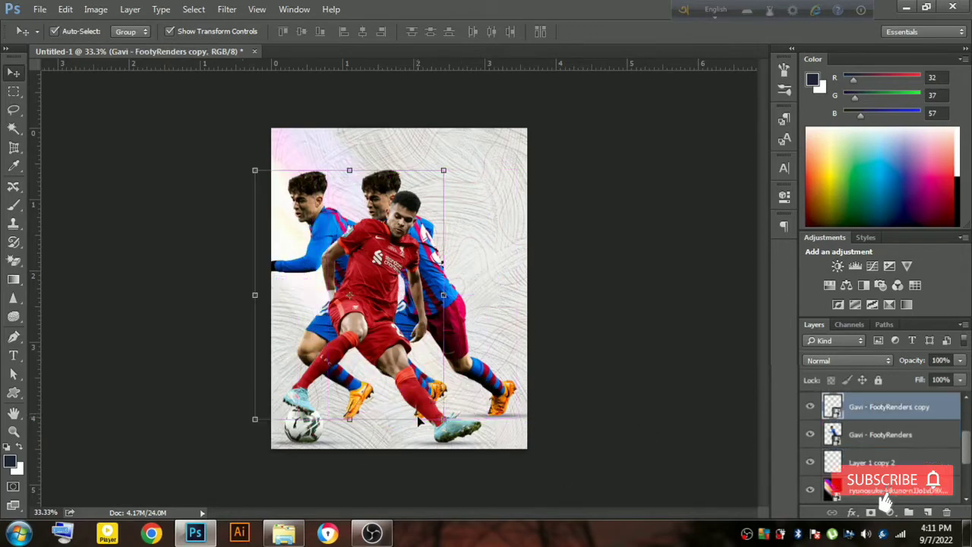
key("Delete")
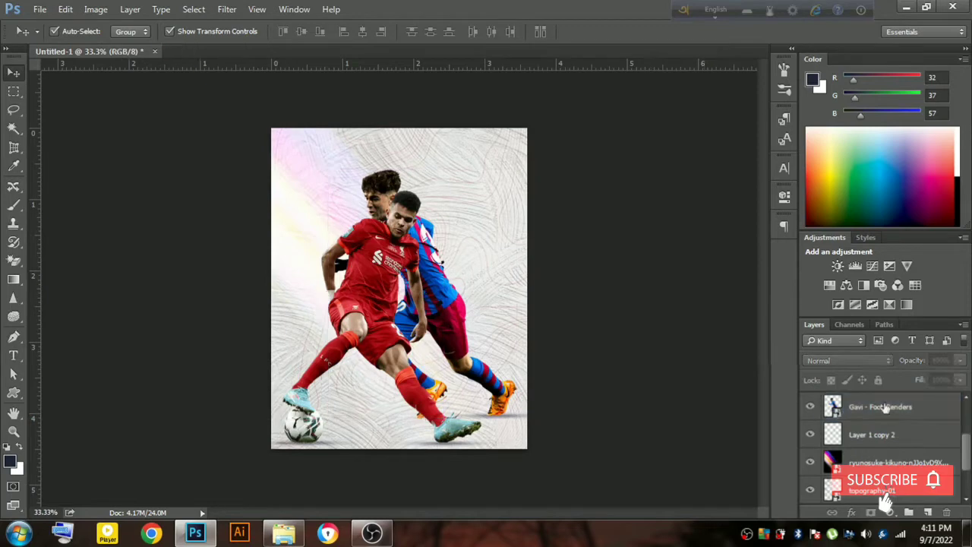
left_click(887, 440)
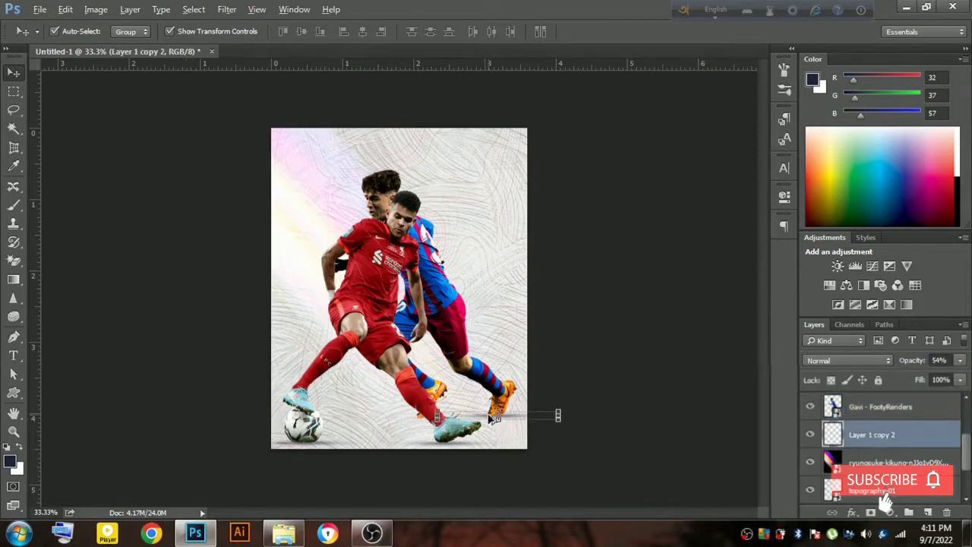
left_click_drag(492, 416, 425, 414, "alt")
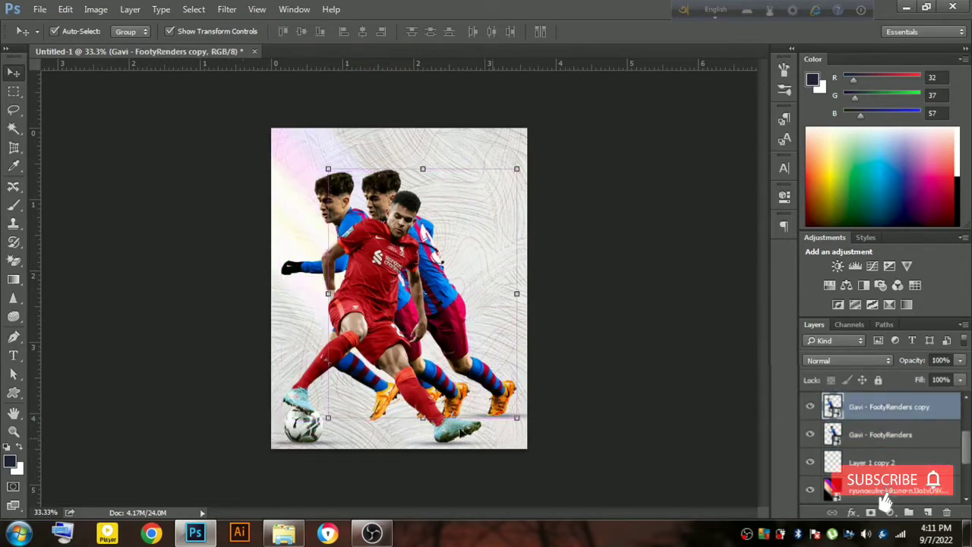
key("ctrl+z")
left_click(589, 430)
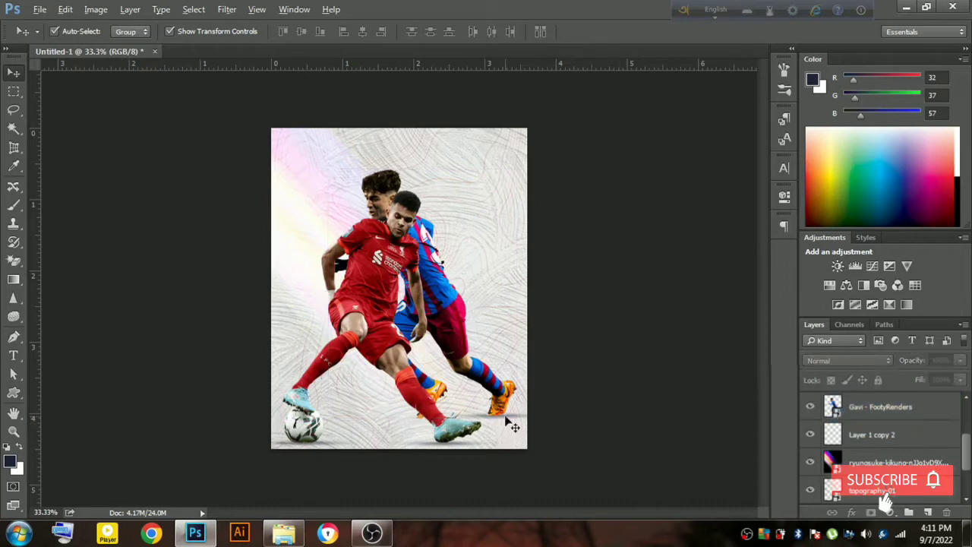
left_click_drag(507, 422, 430, 422)
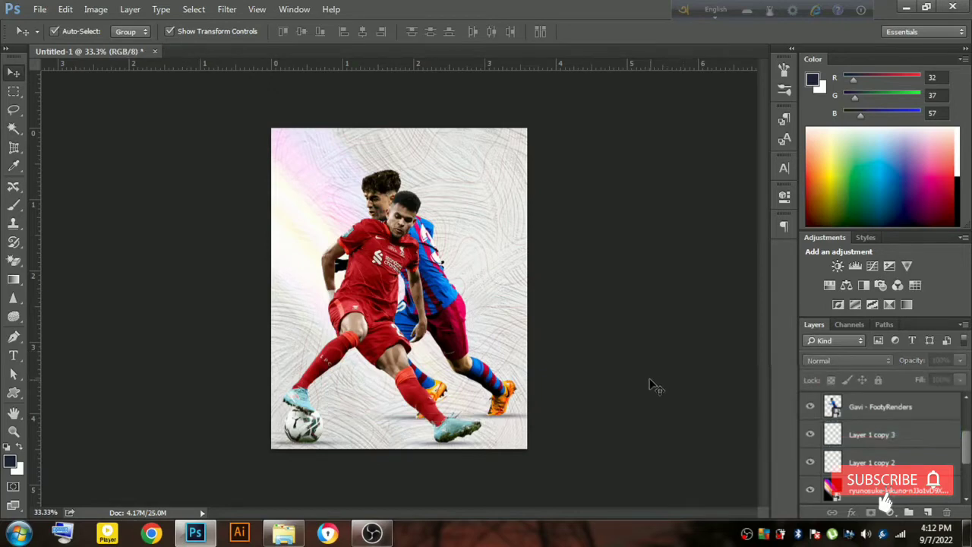
Nudge Luis Diaz and his shadow bar layers two steps right, then bring up the renders folder.
left_click(384, 289)
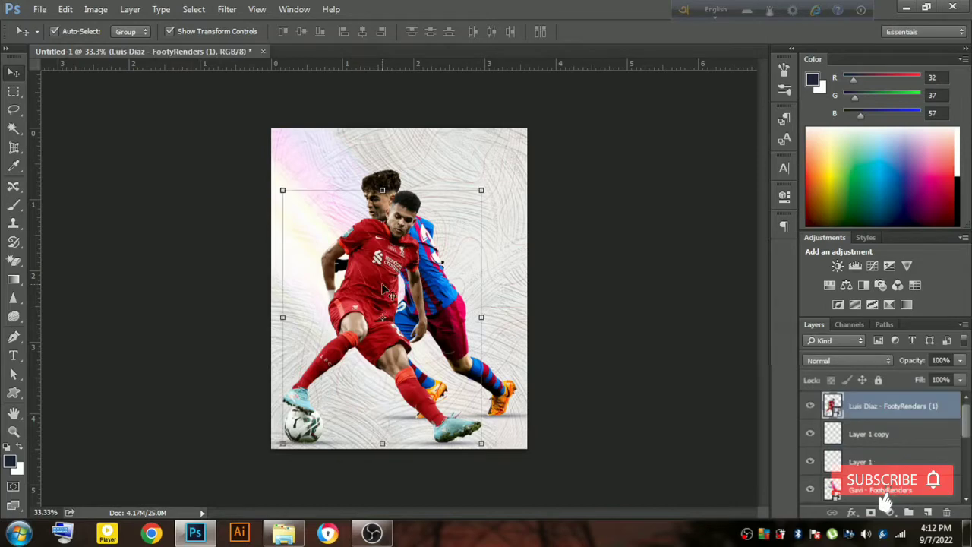
left_click(879, 463, "shift")
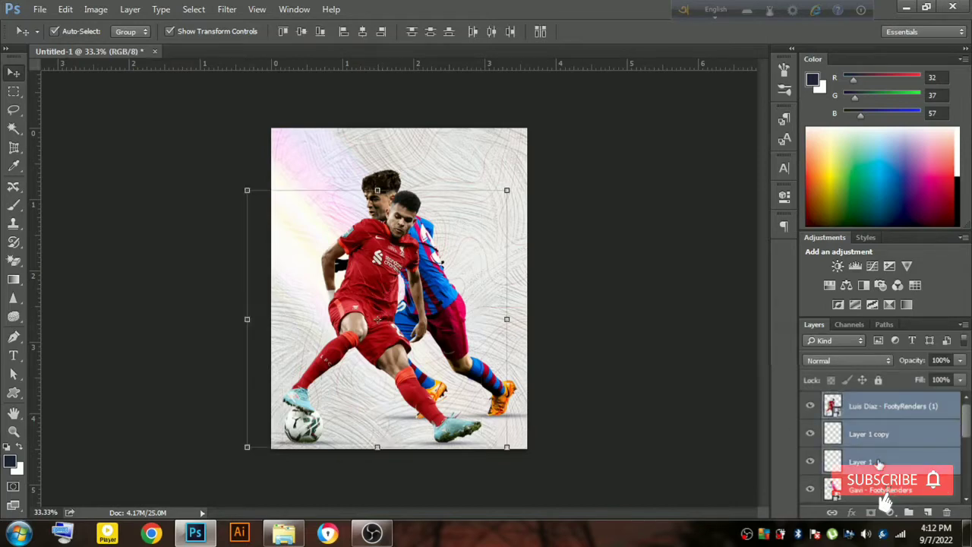
key("Right")
key("Right")
key("Right")
key("Right")
key("Right")
key("Right")
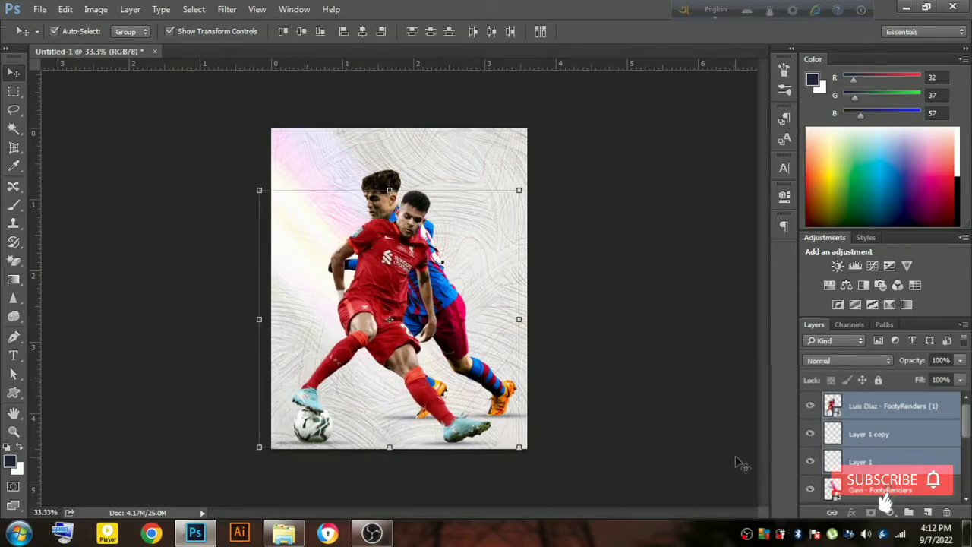
key("Right")
key("Right")
key("Right")
key("Right")
key("Right")
key("Right")
key("Right")
key("Right")
key("Right")
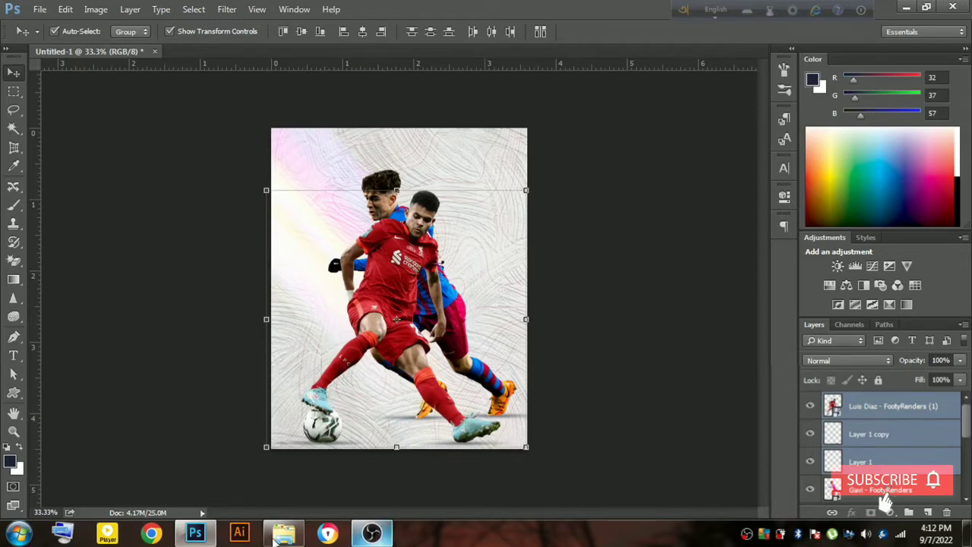
left_click(276, 536)
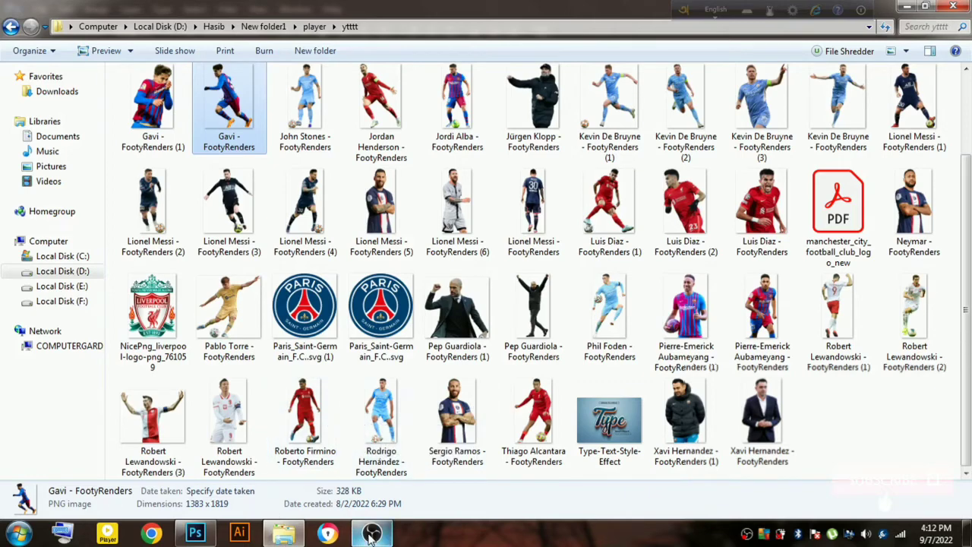
Select barcelona_logo_PNG1 in the ytttt folder and return to the Photoshop poster.
scroll(371, 536, "up", 2)
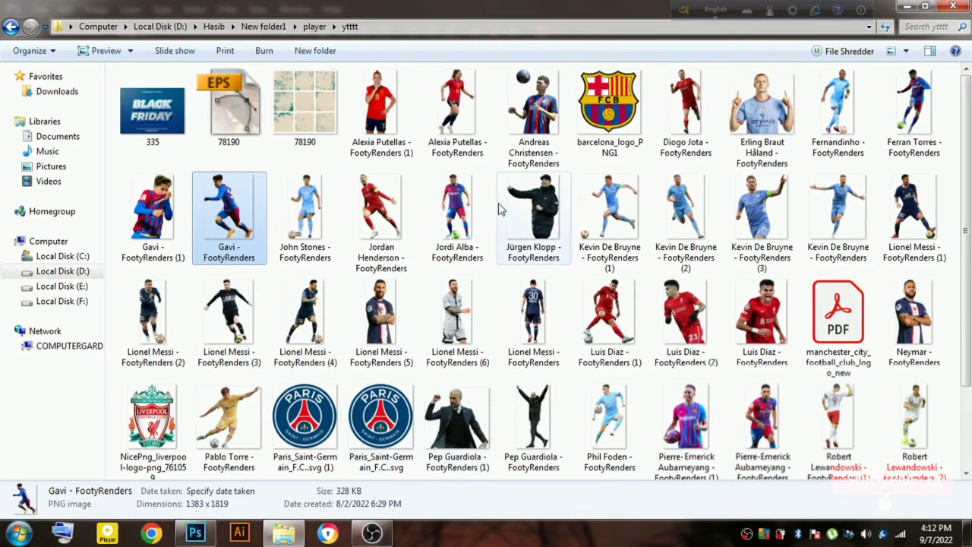
left_click(624, 115)
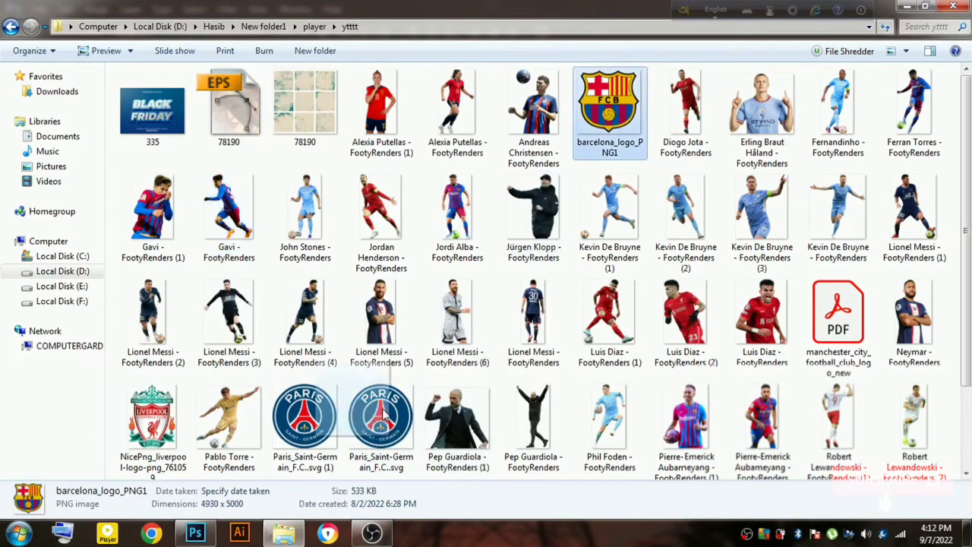
left_click(195, 533)
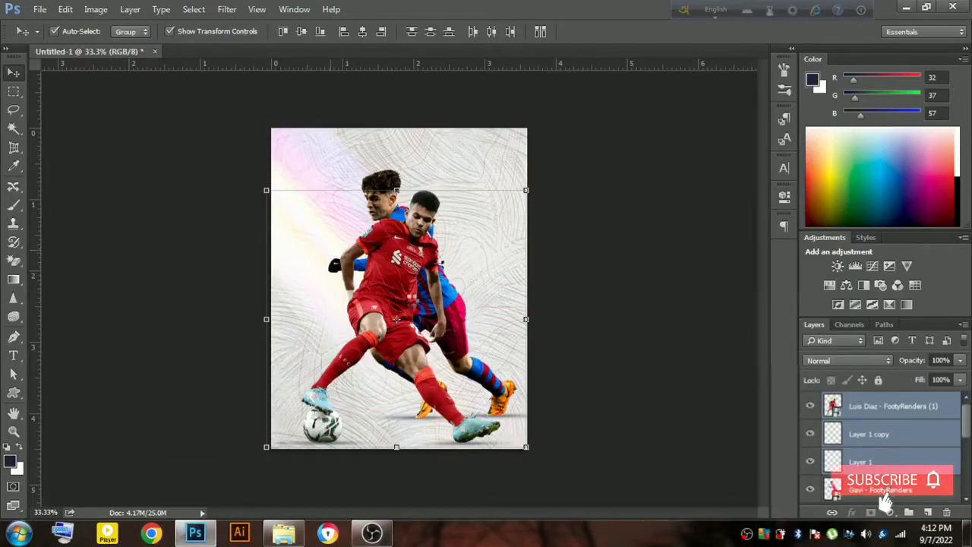
Place the Barcelona crest and scale it down, hiding the pinkish light-leak overlay.
left_click_drag(412, 300, 412, 301)
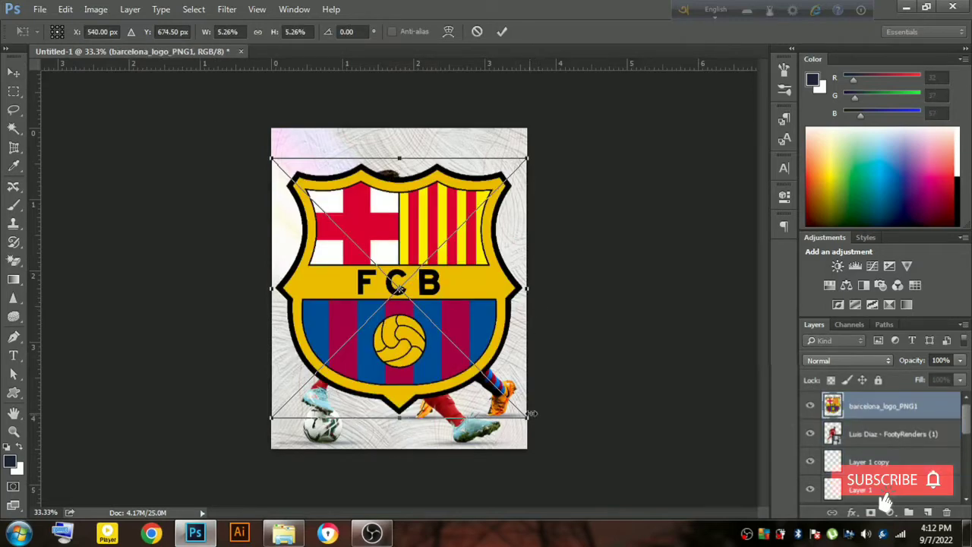
left_click_drag(528, 419, 471, 338)
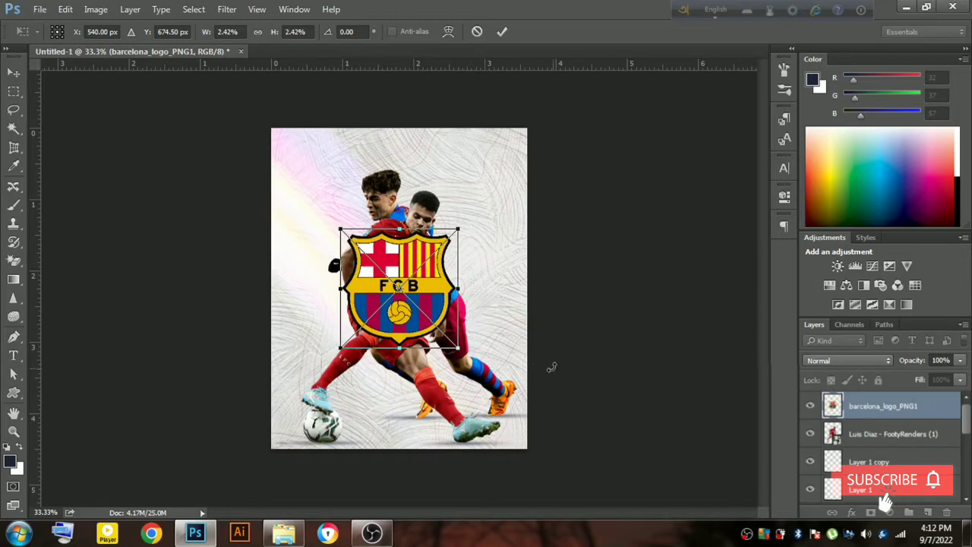
key("v")
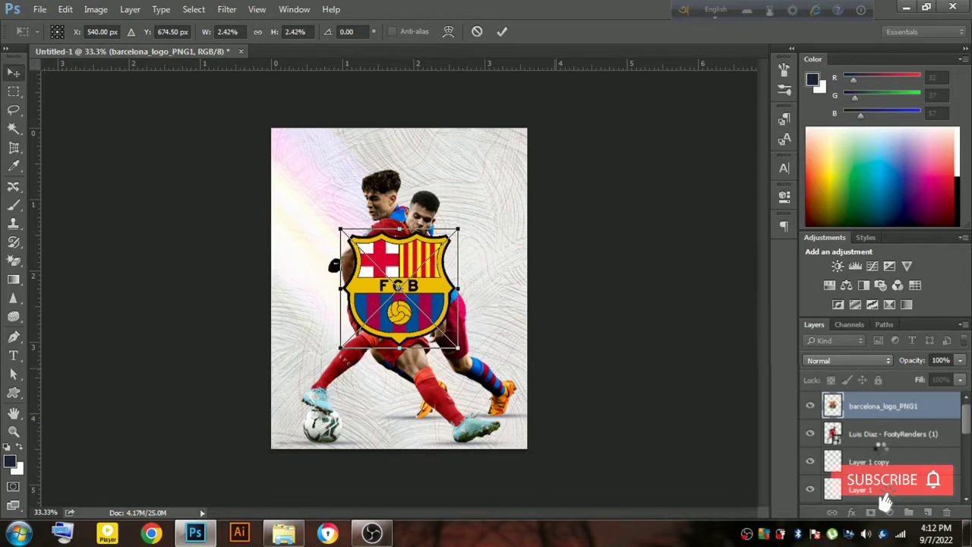
key("Return")
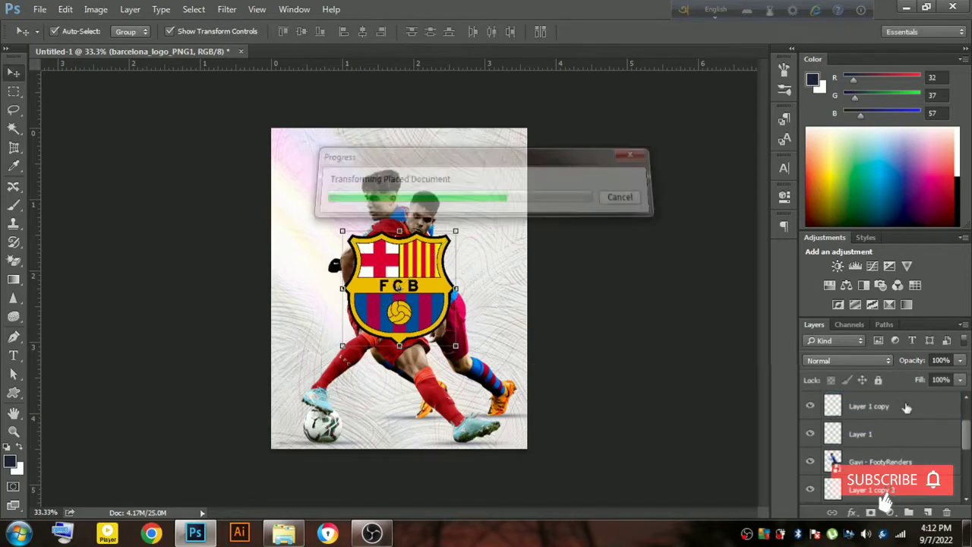
scroll(892, 419, "down", 3)
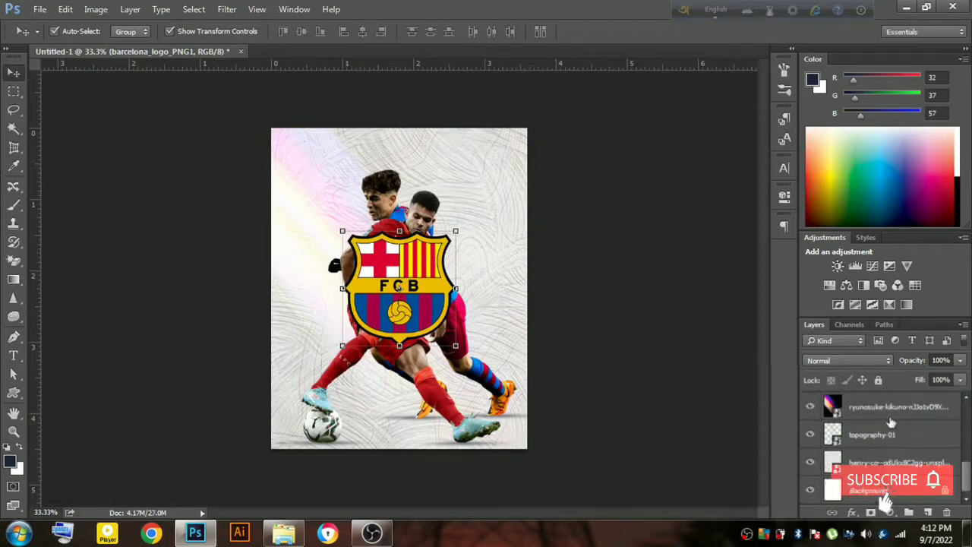
left_click(809, 408)
key("ctrl+t")
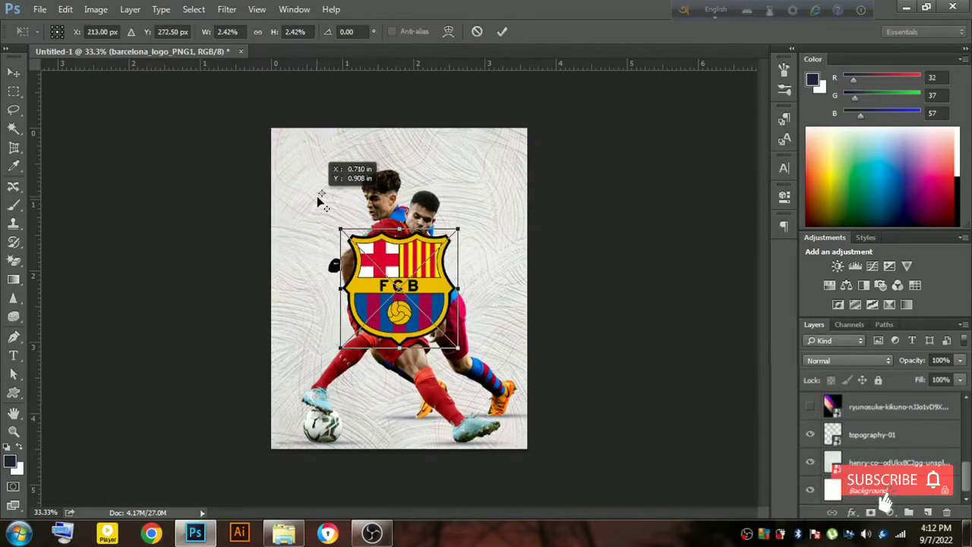
left_click_drag(318, 197, 313, 191)
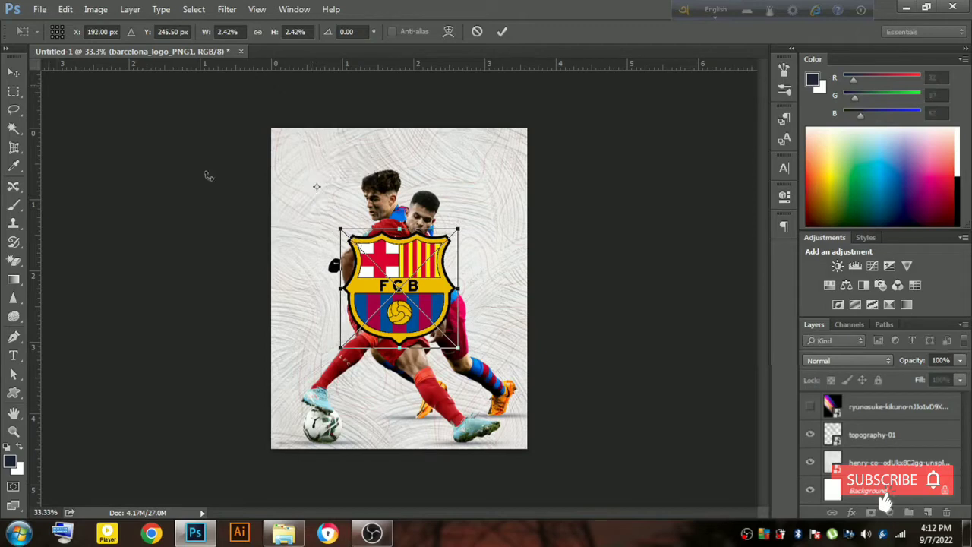
left_click(15, 74)
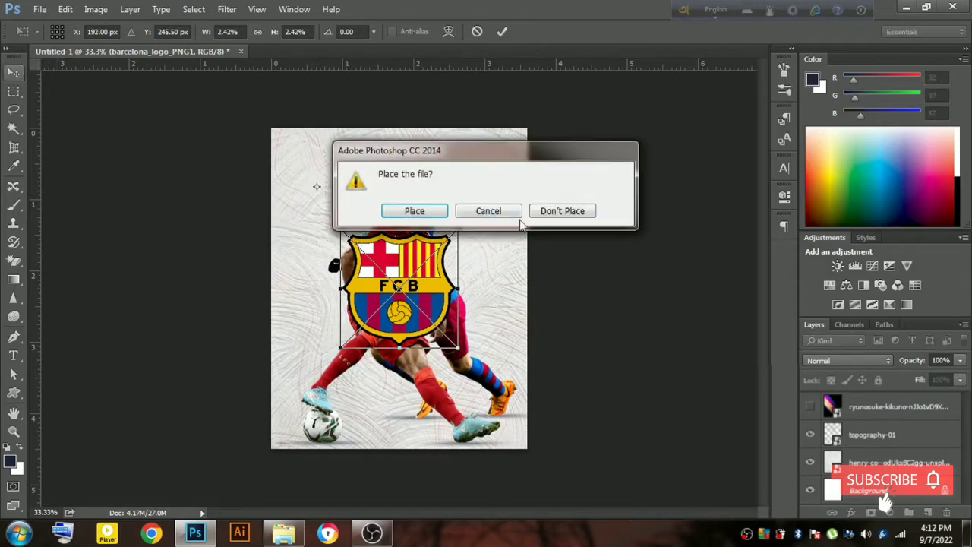
left_click(416, 211)
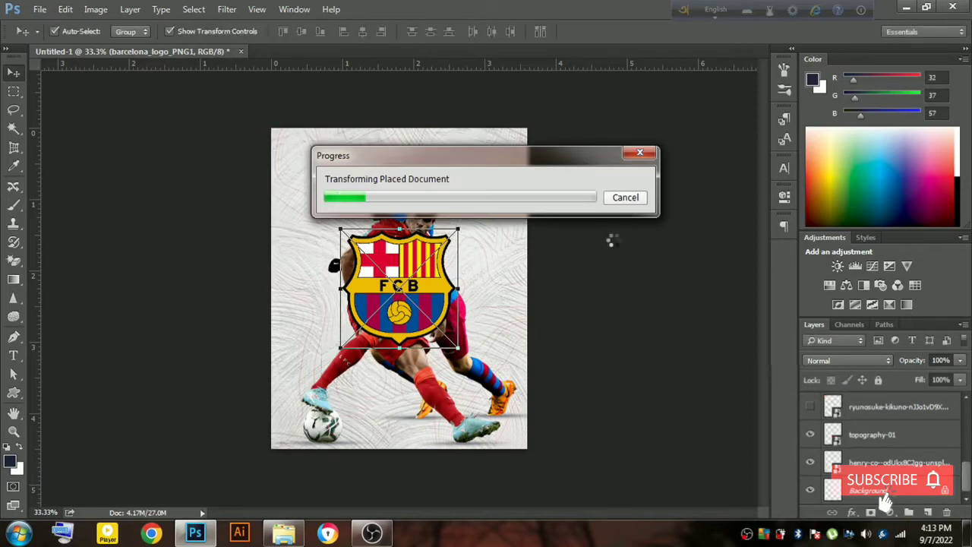
Move the Barcelona crest into the top-left corner and send it behind the player renders.
mouse_move(425, 279)
left_mouse_down()
mouse_move(347, 186)
mouse_move(359, 183)
left_mouse_up()
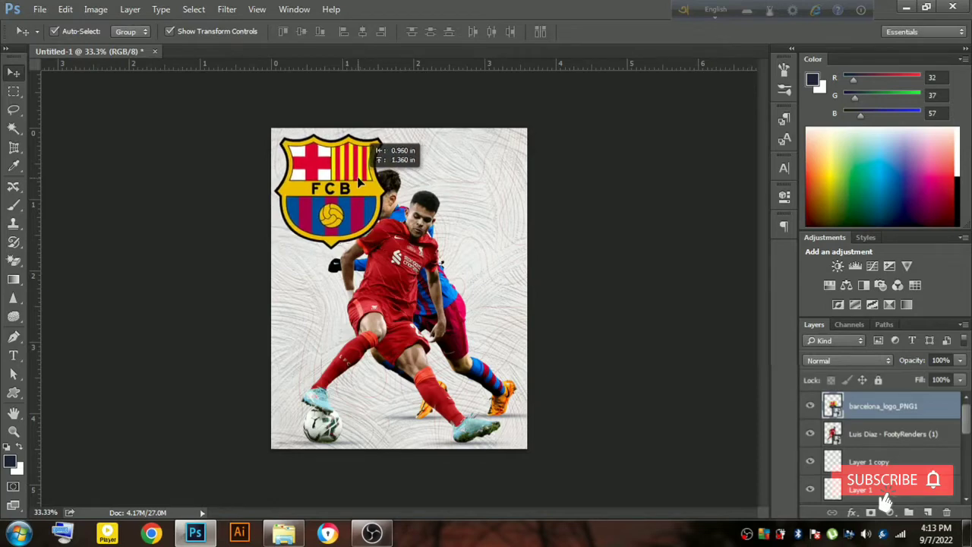
left_click_drag(358, 182, 354, 182)
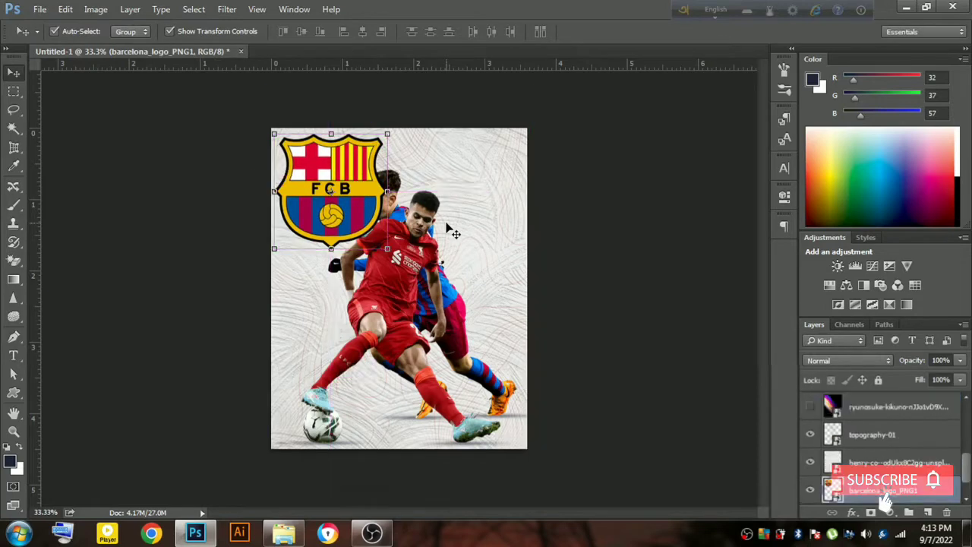
key("ctrl+comma")
key("ctrl+bracketright")
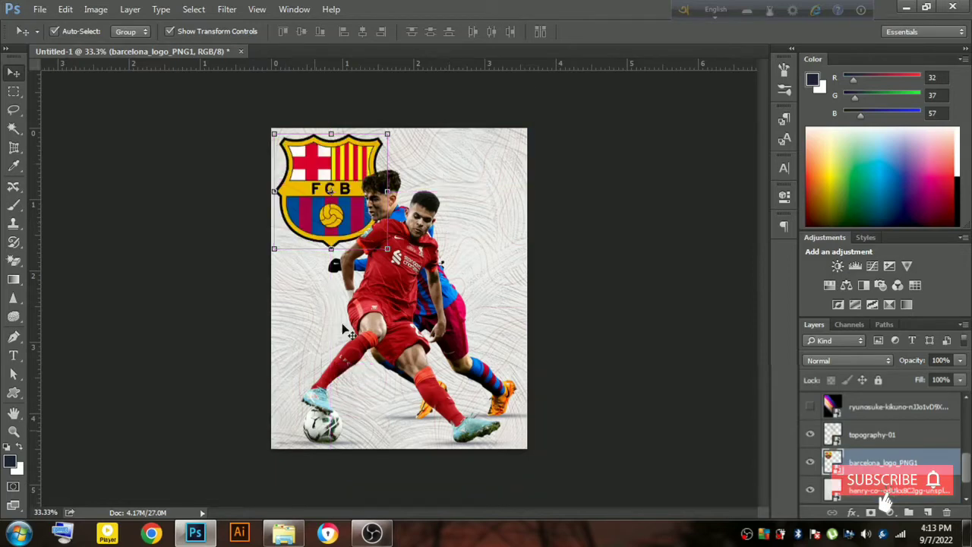
Pick the Liverpool crest image in the folder and return to the poster.
left_click(283, 533)
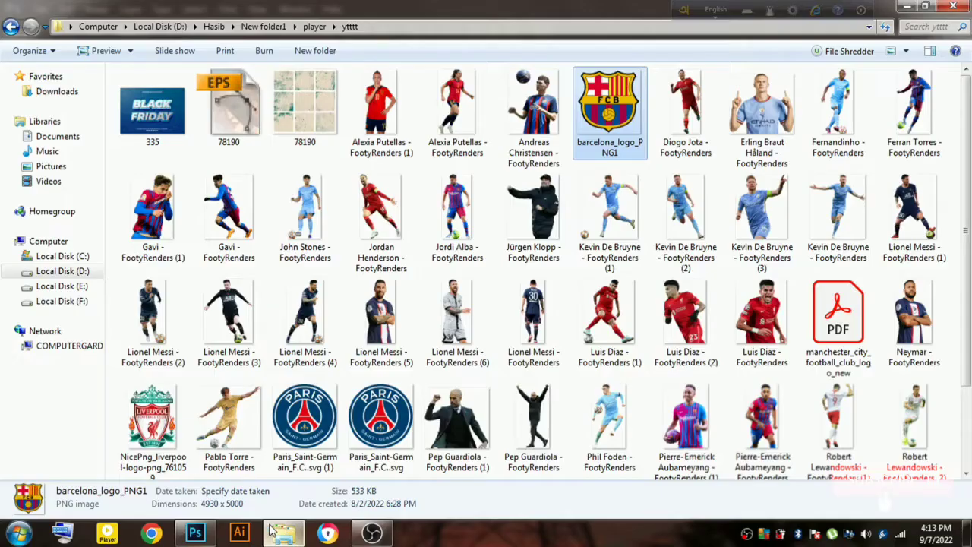
left_click(146, 416)
left_click(195, 533)
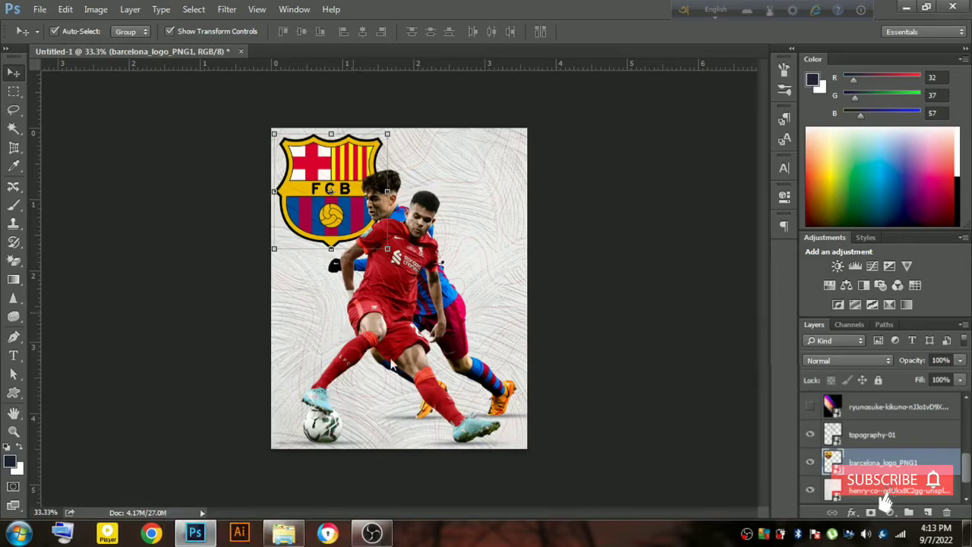
Place the Liverpool crest, shrink it, and move it to the top-right.
left_click_drag(393, 365, 486, 345)
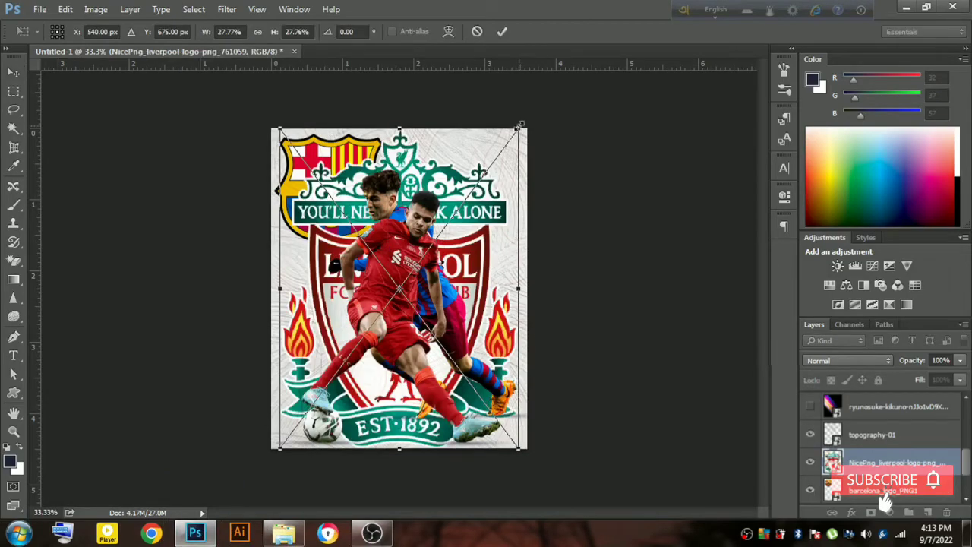
left_click_drag(520, 125, 477, 241)
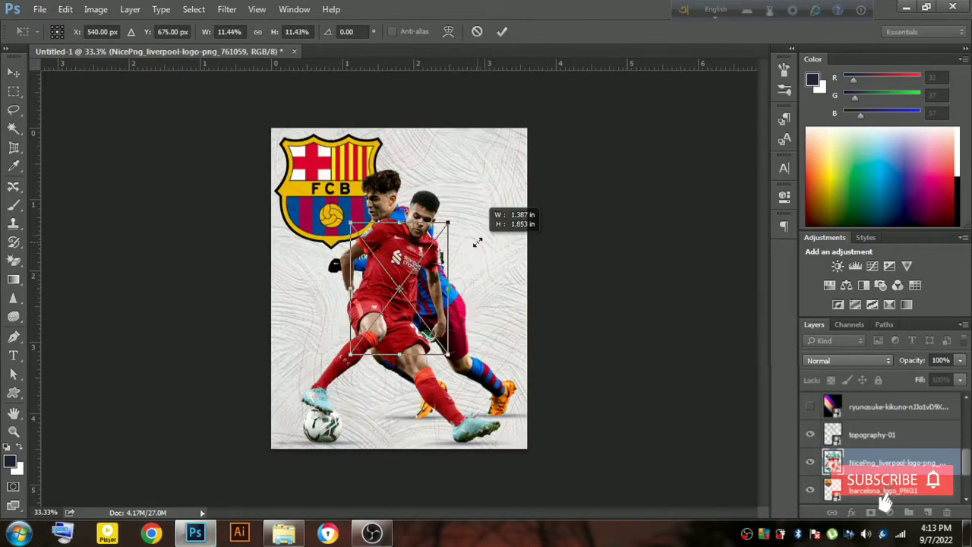
left_click_drag(396, 262, 485, 155)
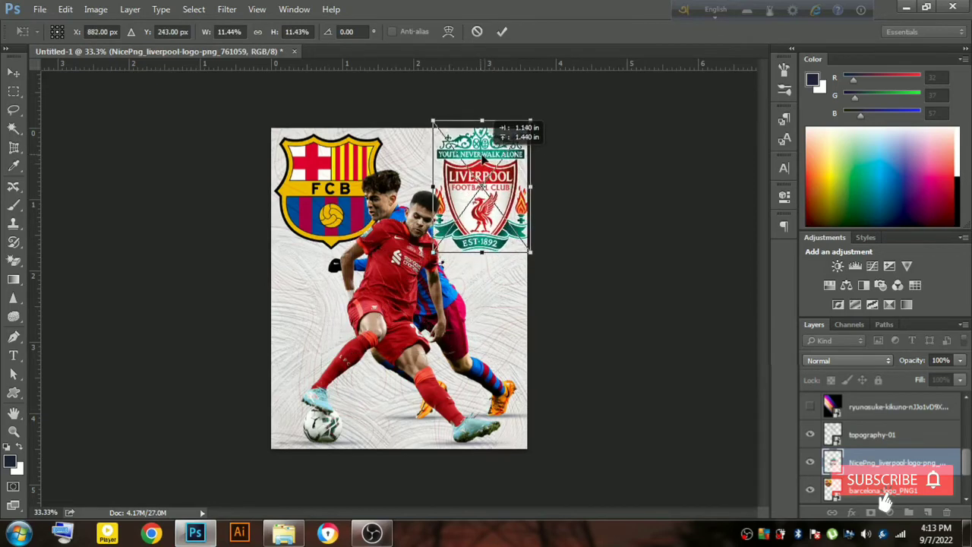
left_click_drag(530, 250, 510, 221)
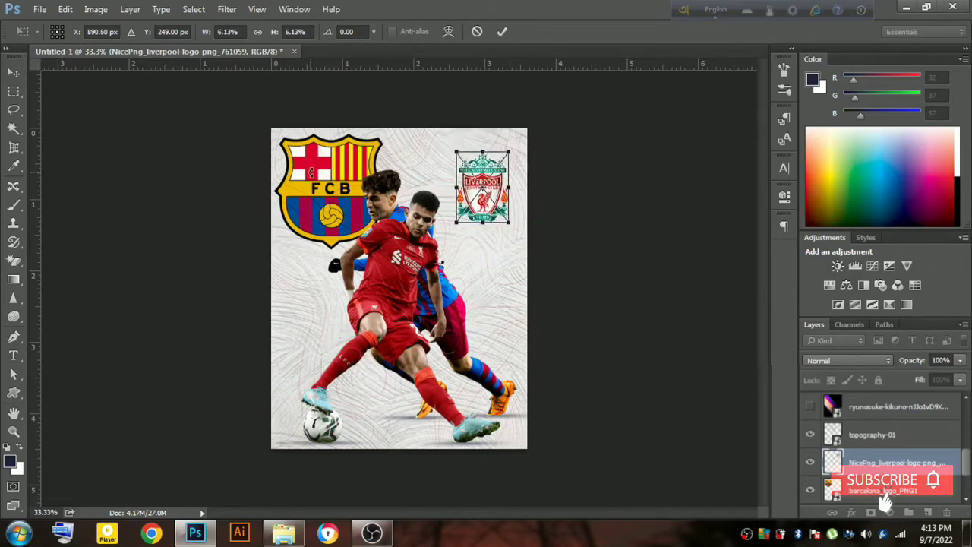
key("Return")
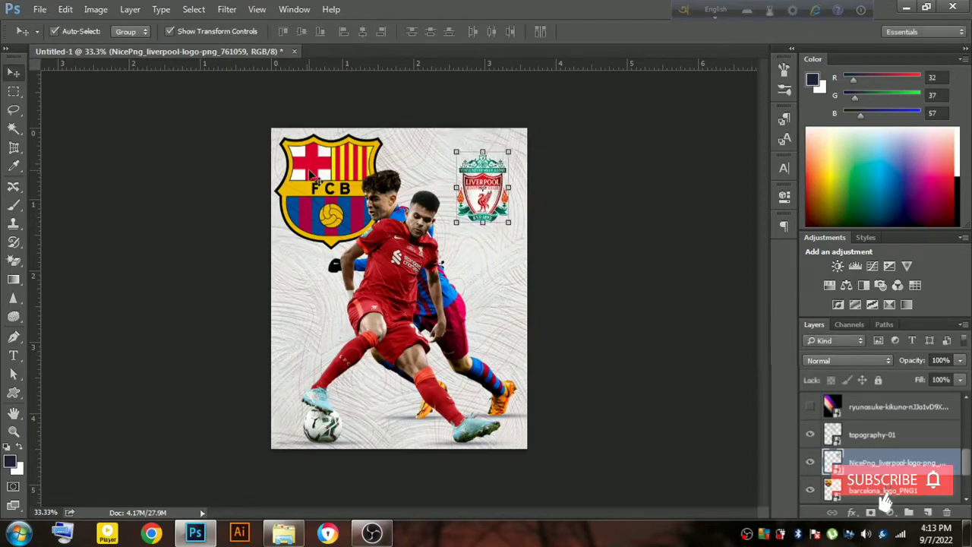
Scale the Barcelona crest down and reposition it near the top-left corner.
left_click(882, 492)
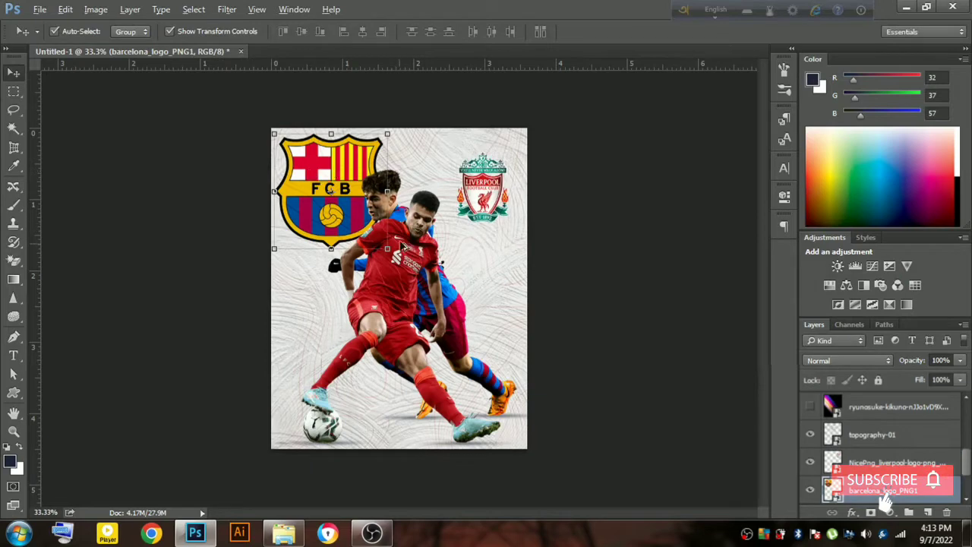
left_click_drag(388, 248, 361, 219)
key("Return")
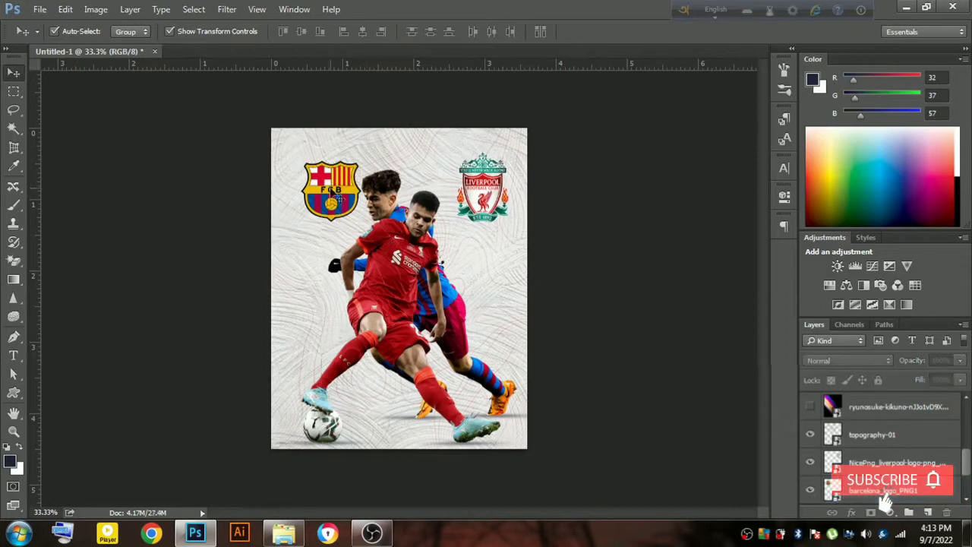
left_click_drag(330, 190, 311, 168)
left_click_drag(498, 171, 480, 194)
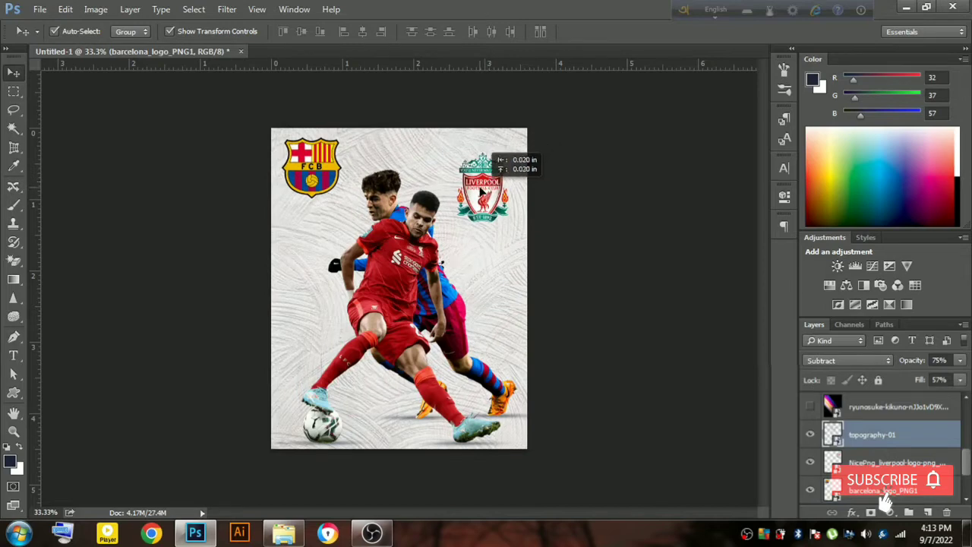
left_click_drag(481, 193, 481, 194)
scroll(934, 434, "down", 2)
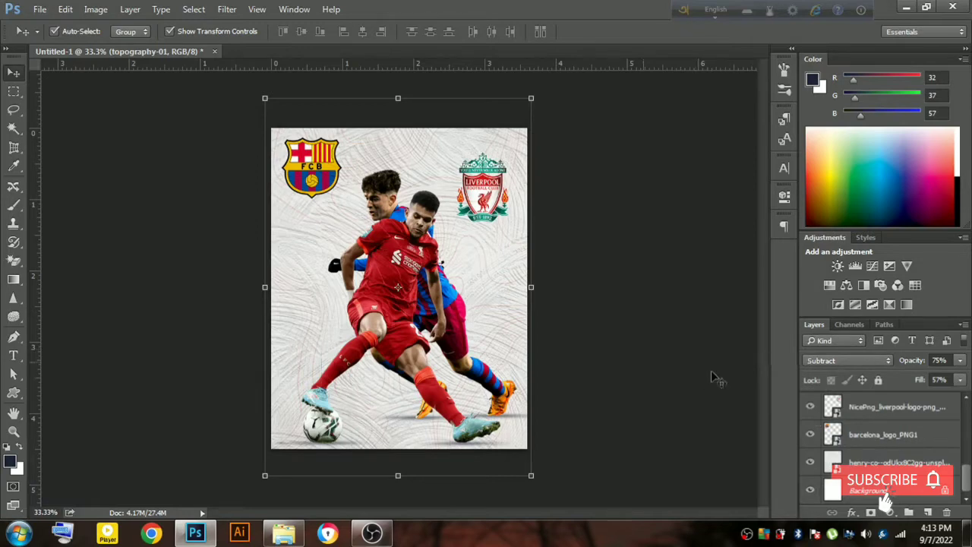
Fine-tune the crests: Liverpool into the top-right corner, Barcelona slightly lower.
key("alt+bracketleft")
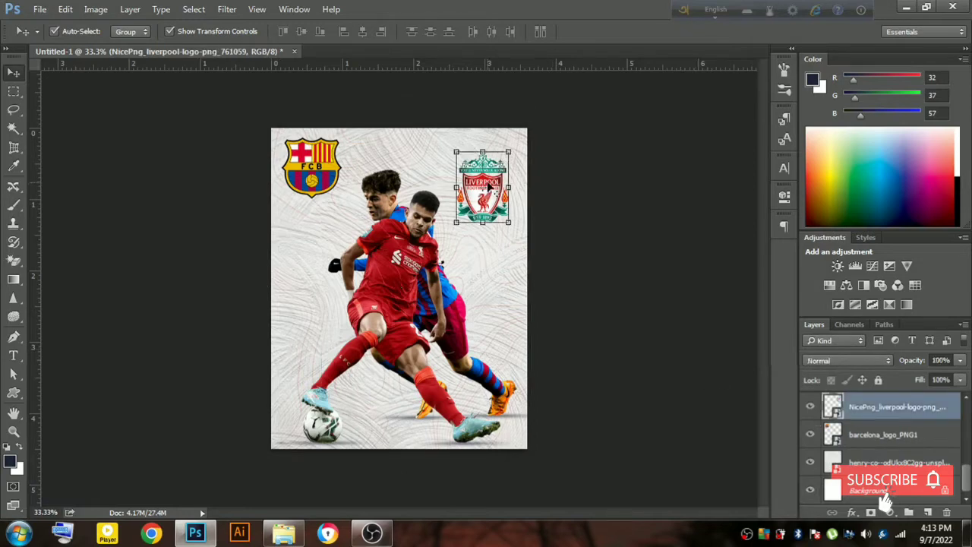
key("ctrl+t")
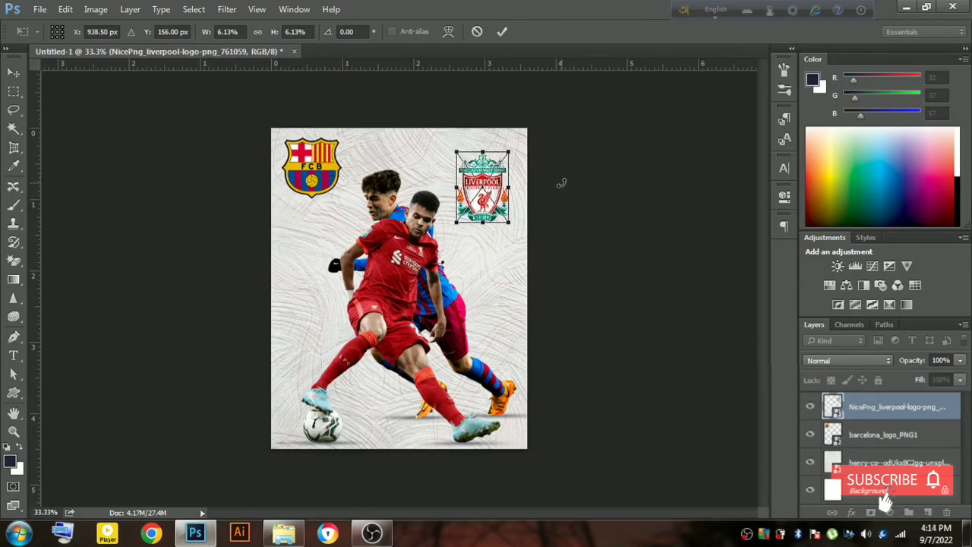
key("Return")
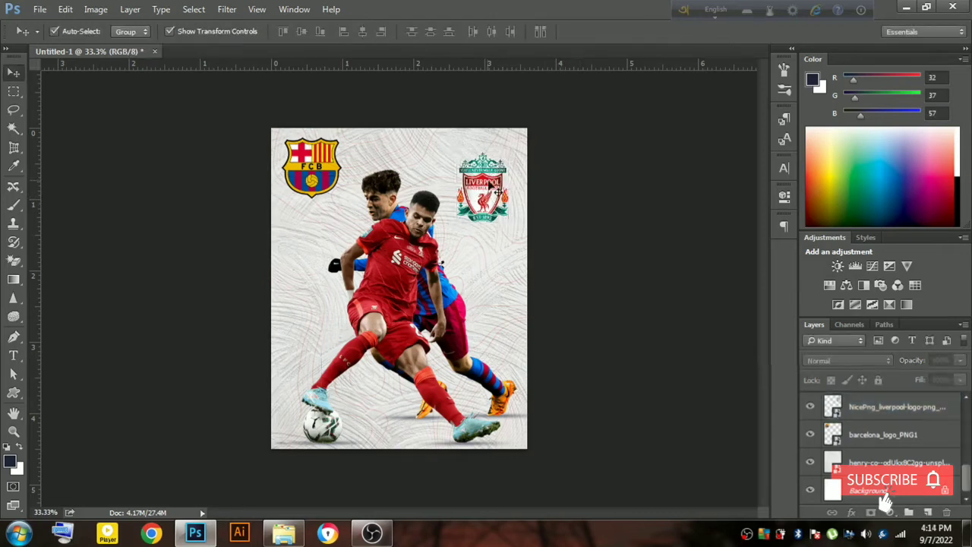
left_click_drag(496, 181, 510, 161)
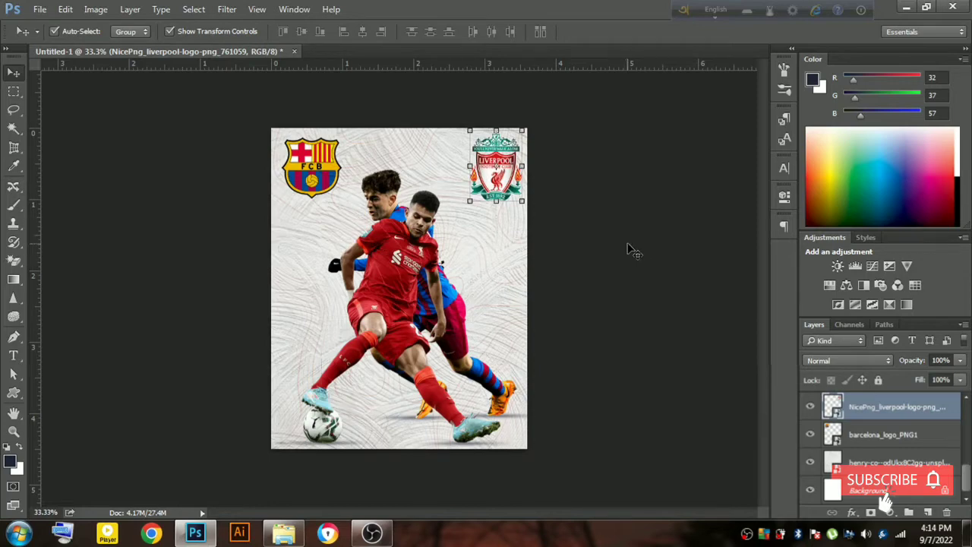
left_click(303, 167)
left_click_drag(302, 165, 302, 168)
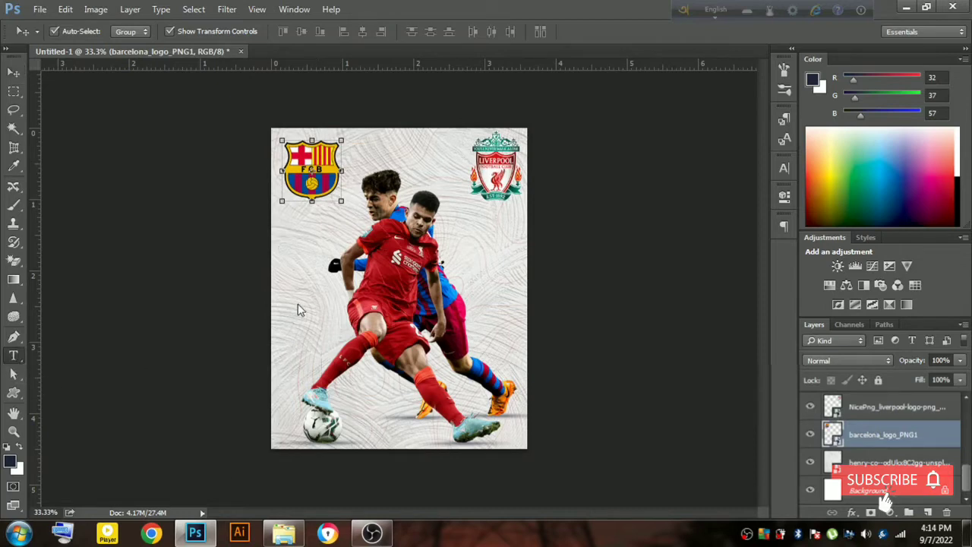
Add a 'V' text layer and delete the duplicate topography texture layer.
key("t")
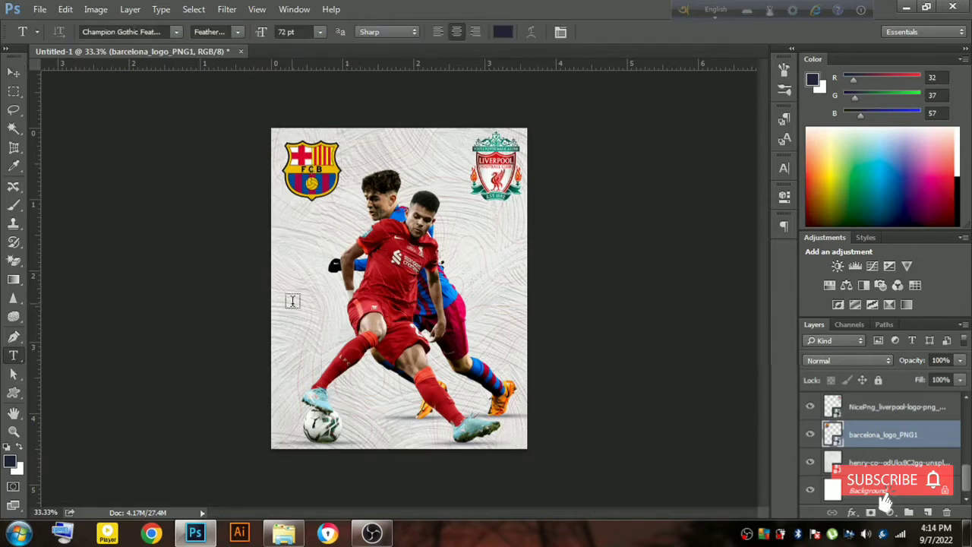
left_click(292, 303)
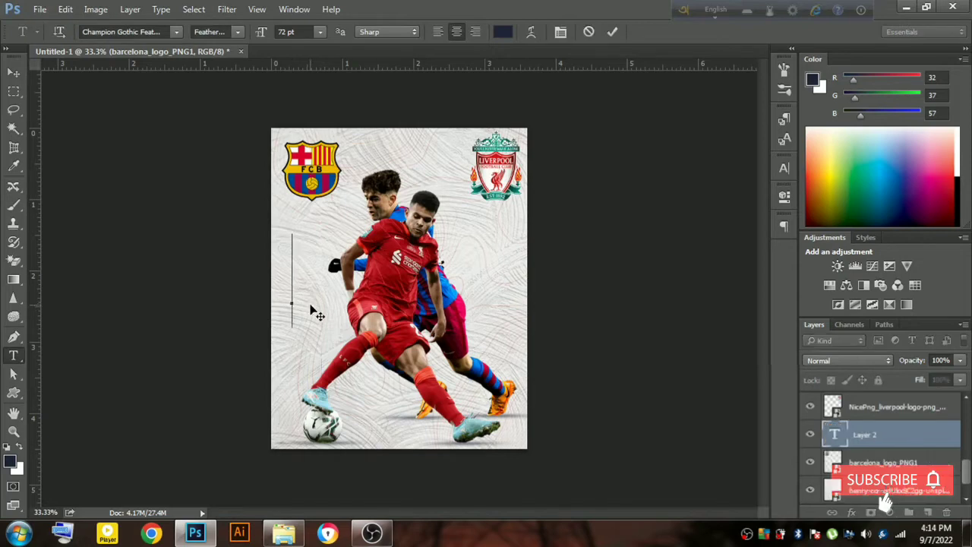
type("V")
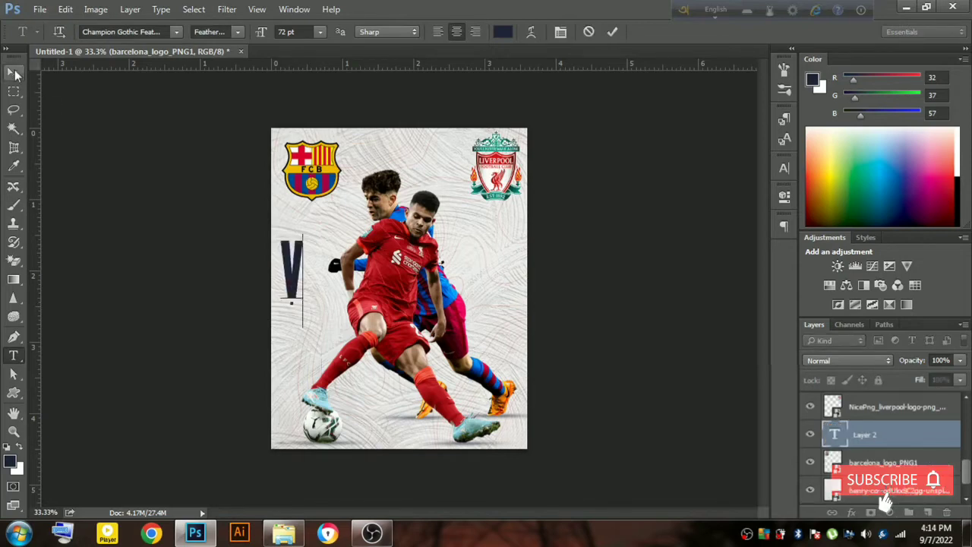
left_click(14, 73)
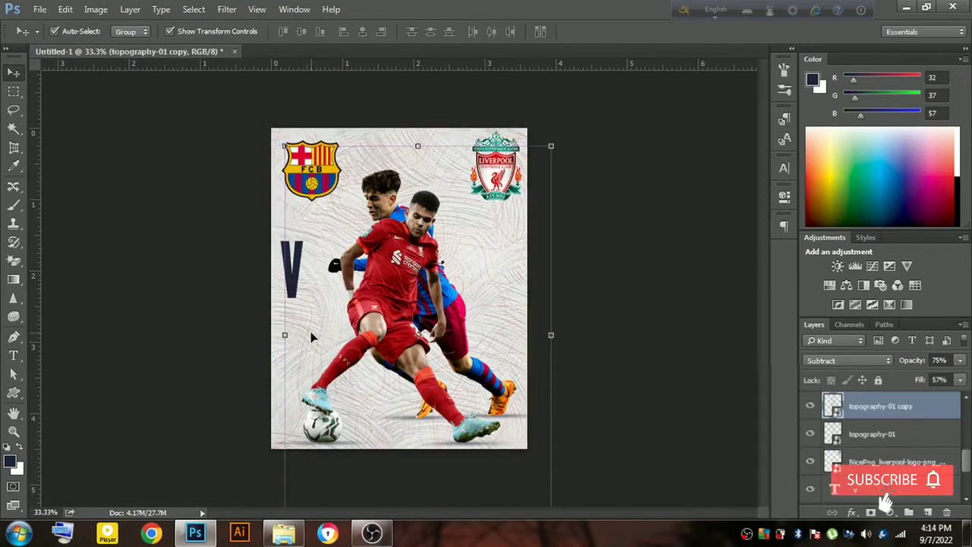
key("Delete")
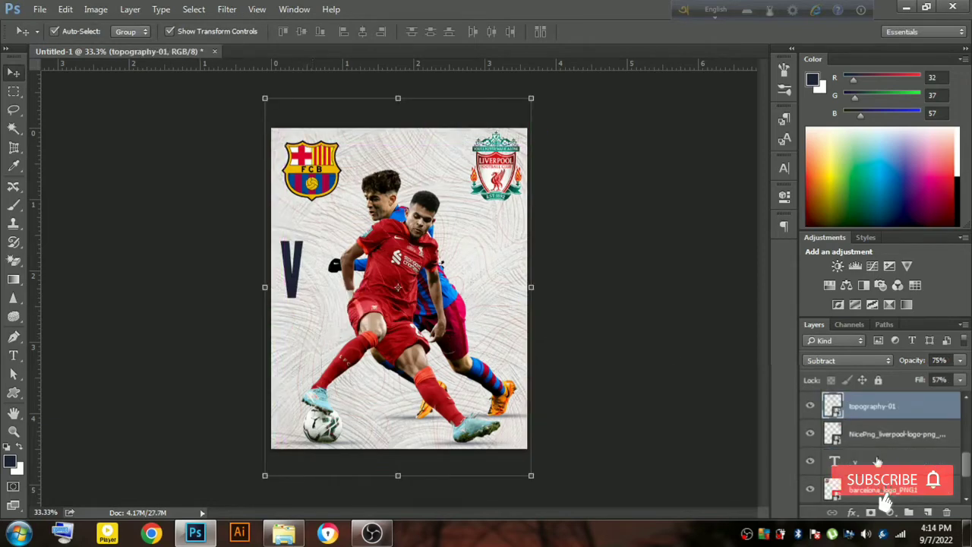
Duplicate the V layer below it and retype the copy as 'S'.
left_click(873, 460)
scroll(873, 460, "down", 2)
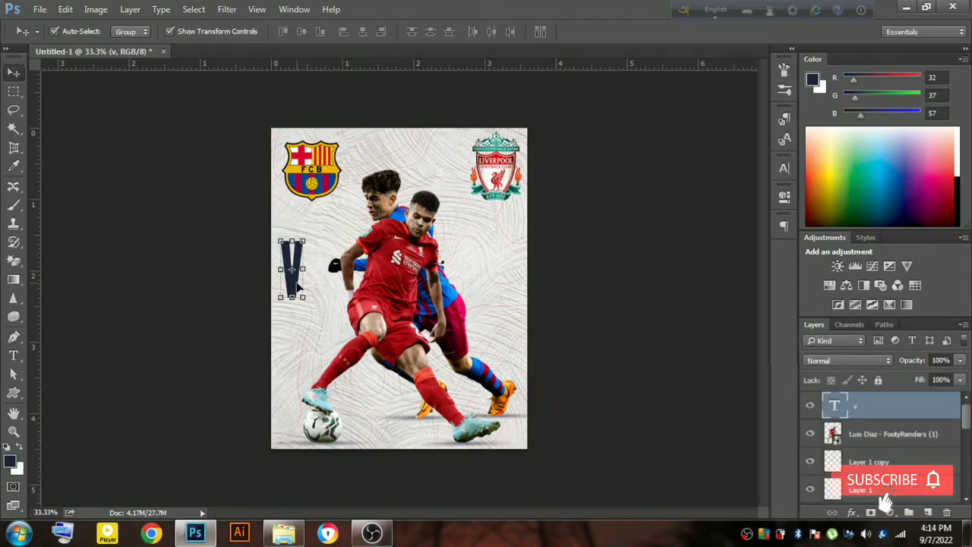
left_click_drag(292, 286, 304, 353)
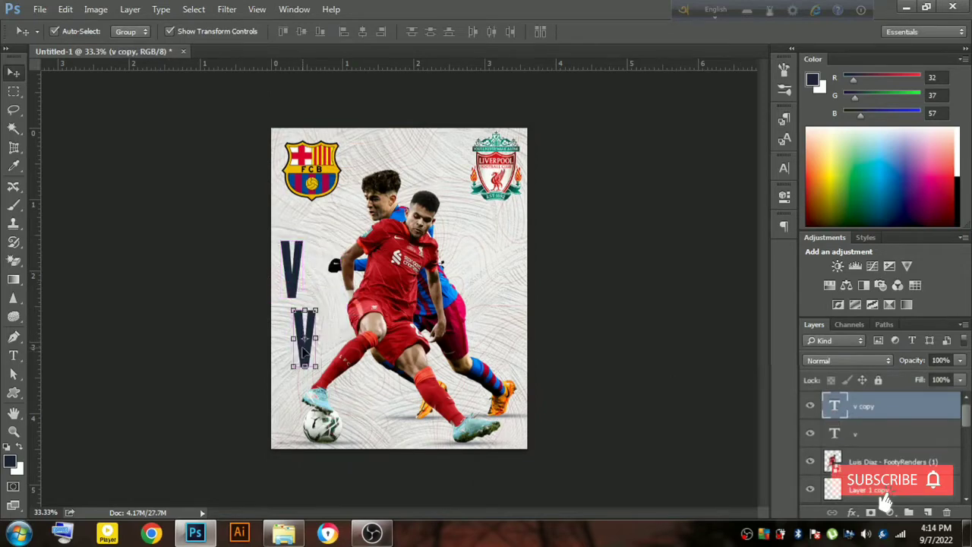
key("t")
double_click(305, 344)
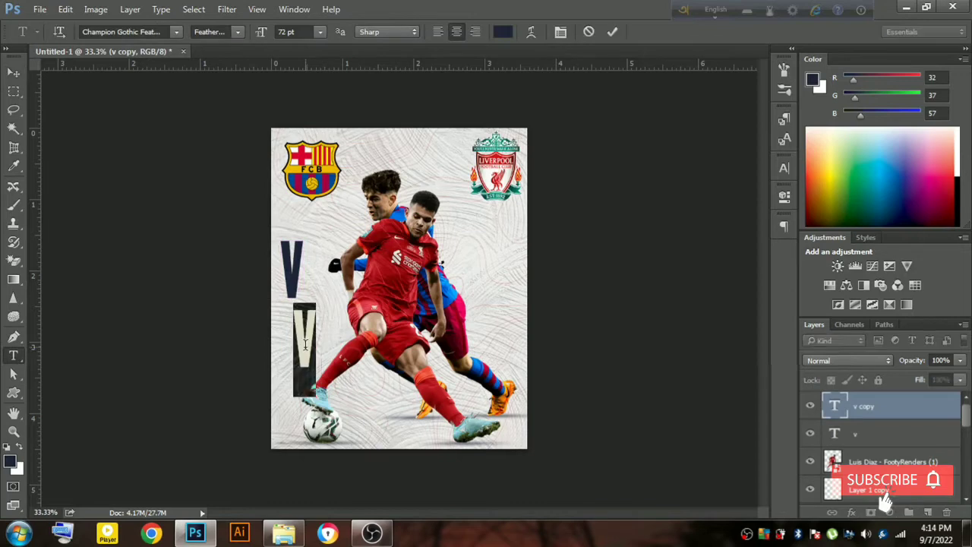
type("s")
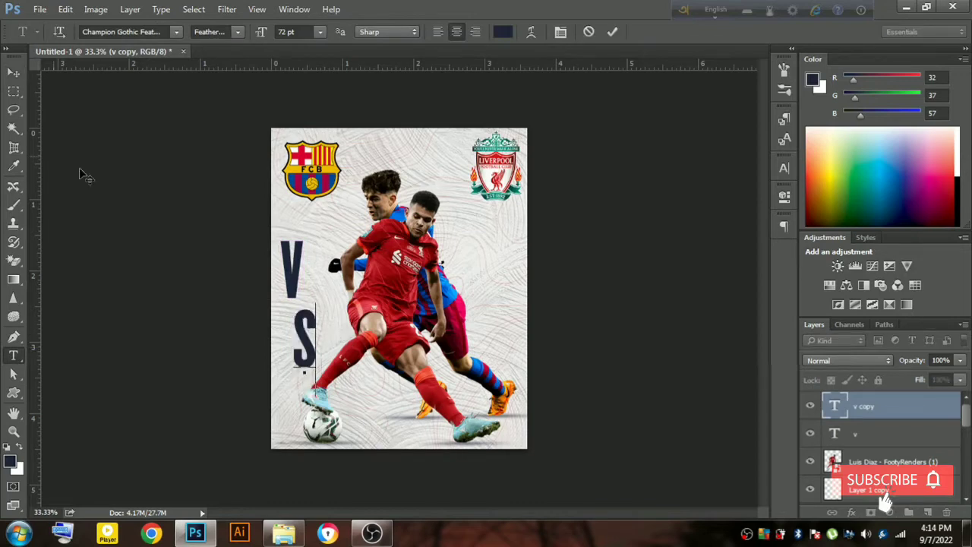
left_click(15, 72)
Move the V and S letters up to the top centre between the crests.
left_click_drag(338, 246, 409, 177)
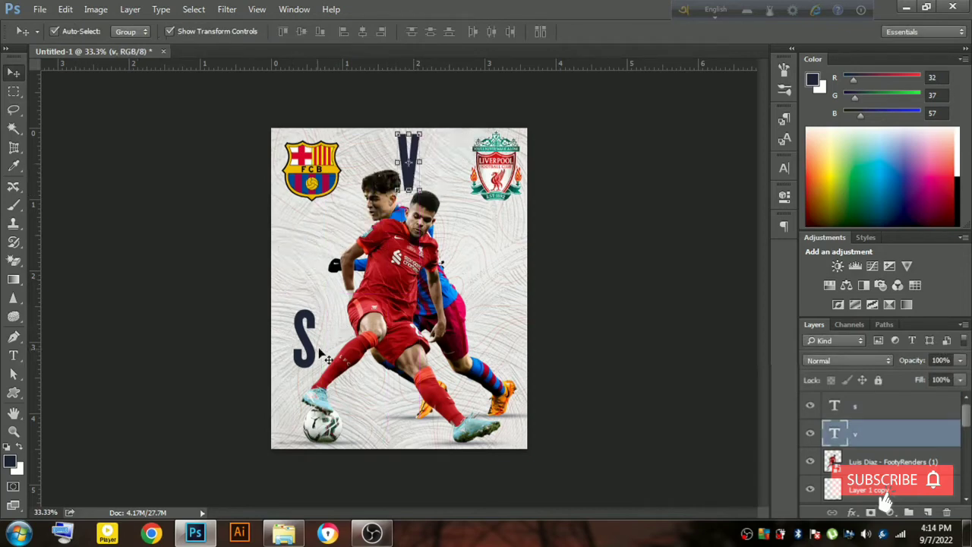
mouse_move(305, 343)
left_mouse_down()
mouse_move(423, 207)
mouse_move(417, 172)
left_mouse_up()
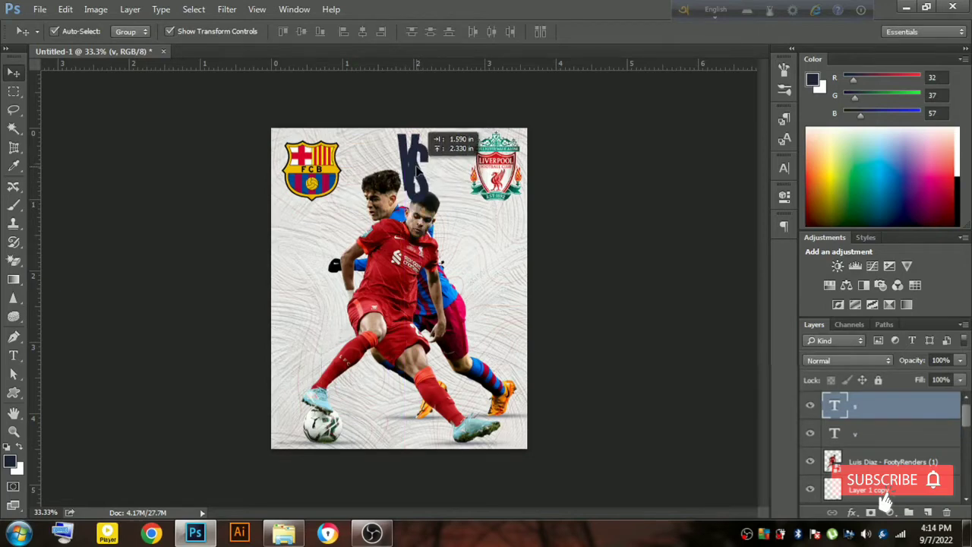
left_click_drag(417, 171, 417, 171)
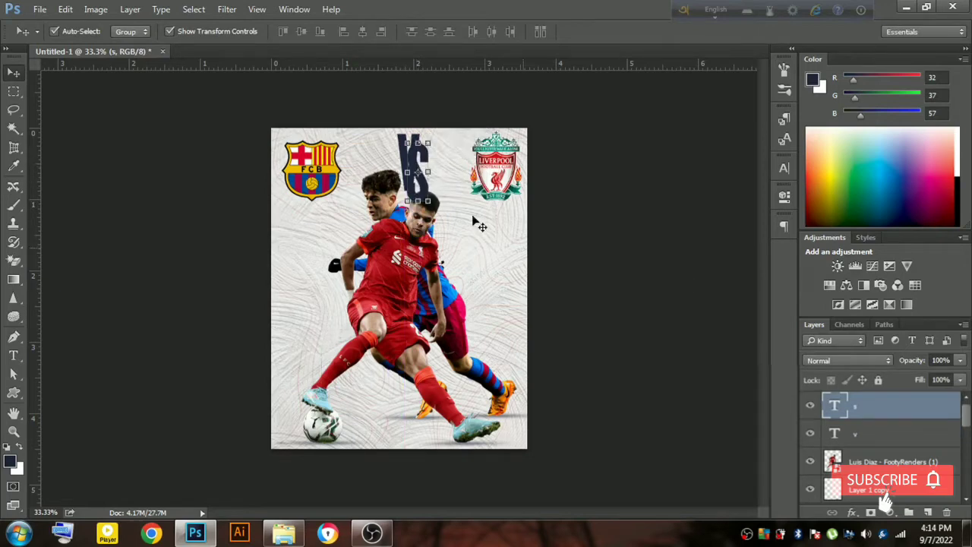
left_click(785, 168)
Set the S letter's colour to dark red #a81019.
left_click(740, 255)
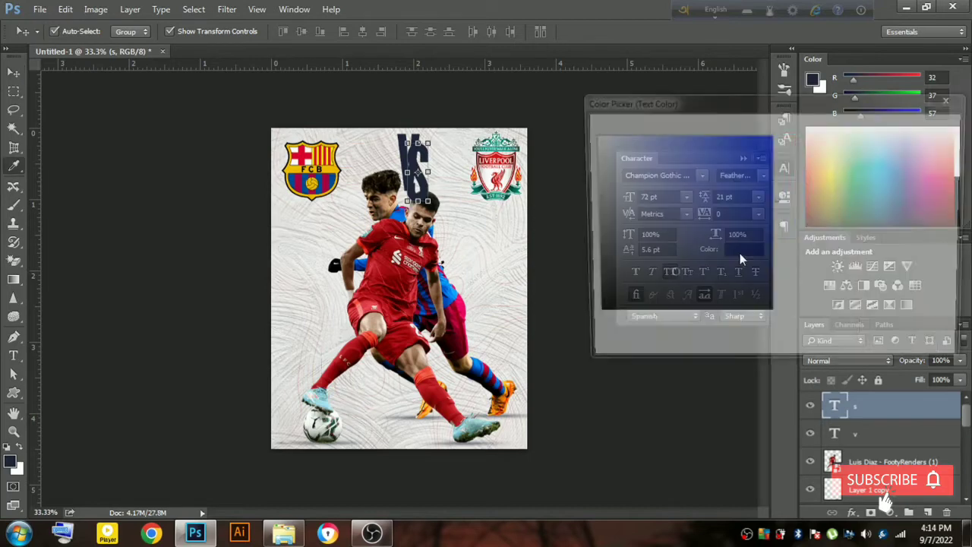
left_click(604, 143)
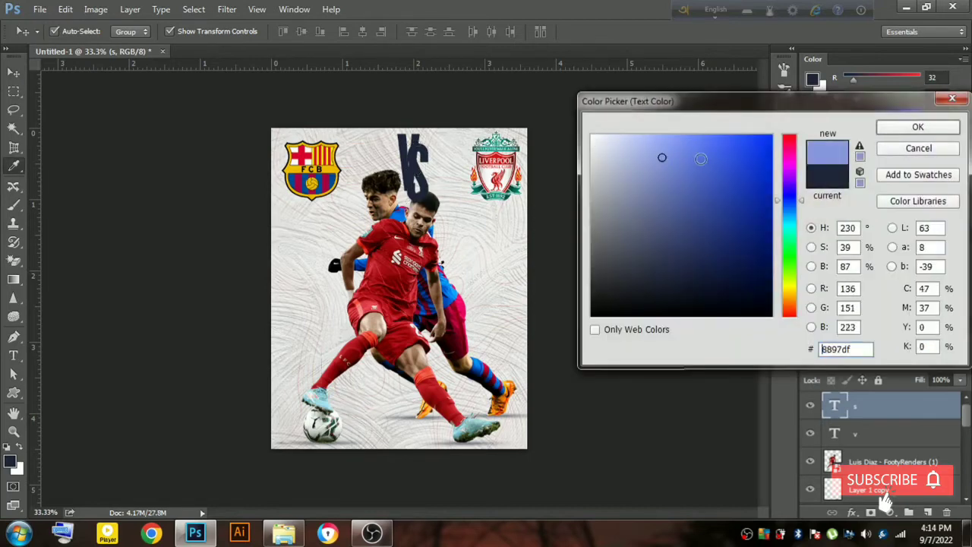
left_click_drag(604, 143, 738, 140)
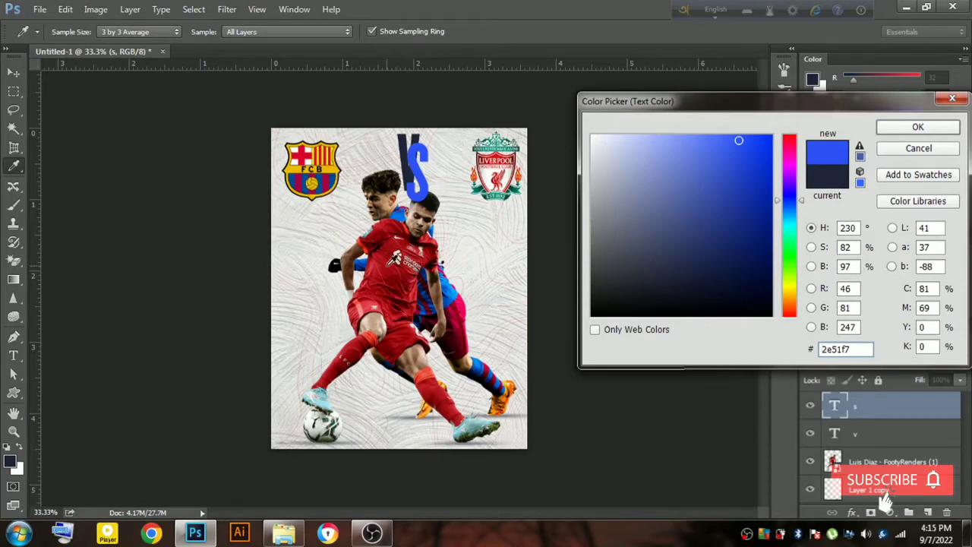
type("a81019")
left_click(900, 127)
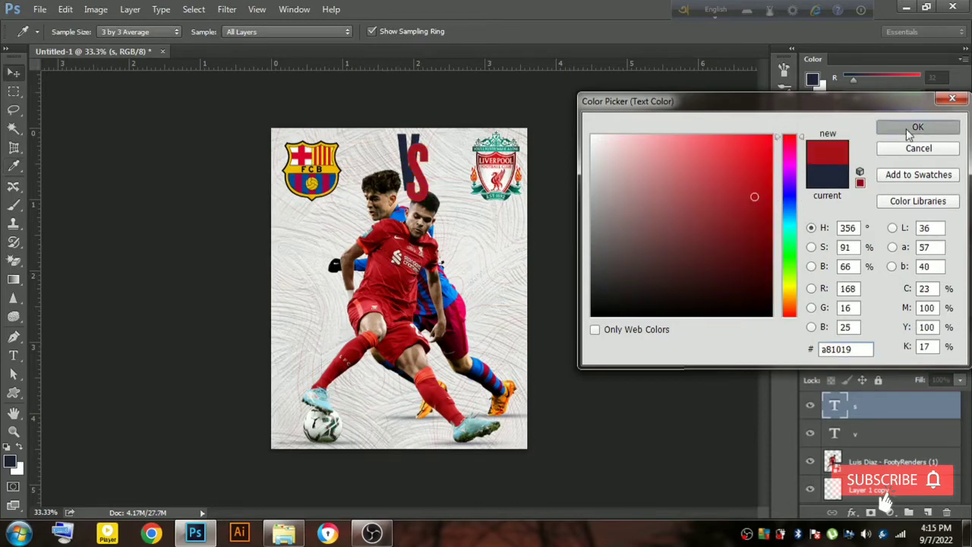
key("v")
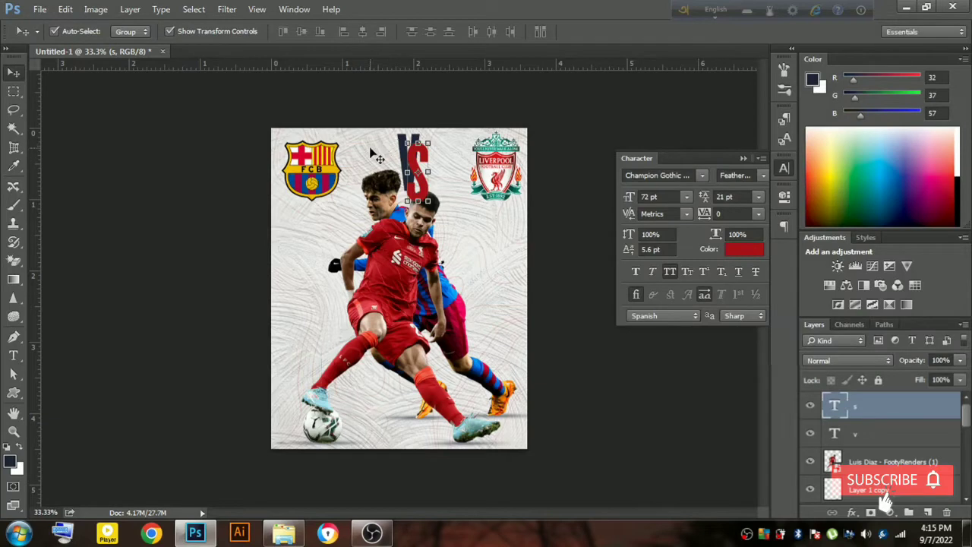
Colour the V blue (#0344b0) sampled from the Barcelona shirt, and move S right of V.
left_click(372, 155)
left_click(406, 155)
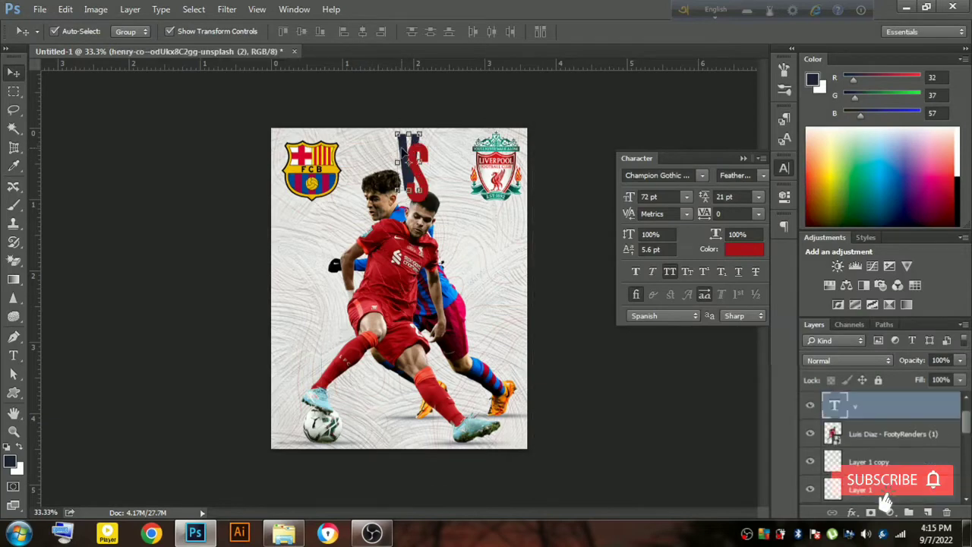
left_click(734, 250)
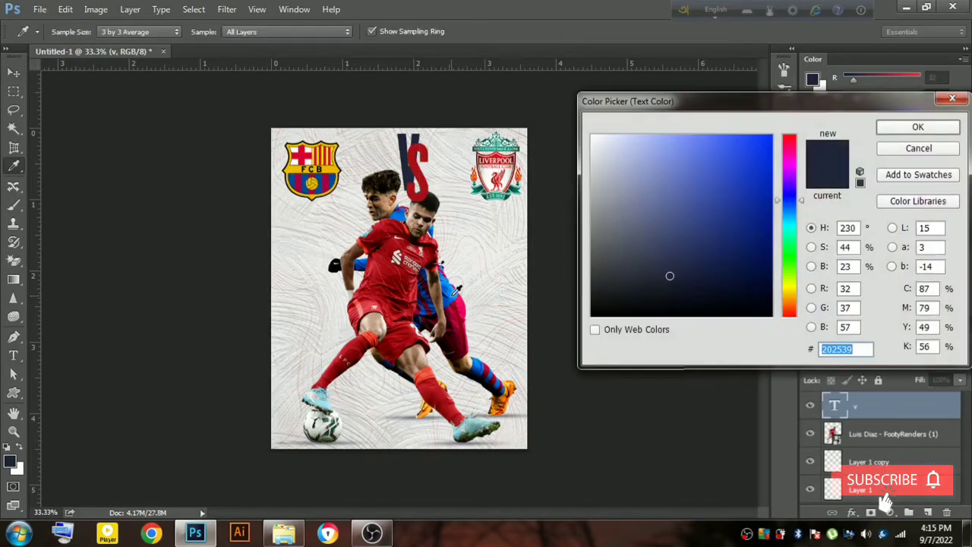
left_click(448, 307)
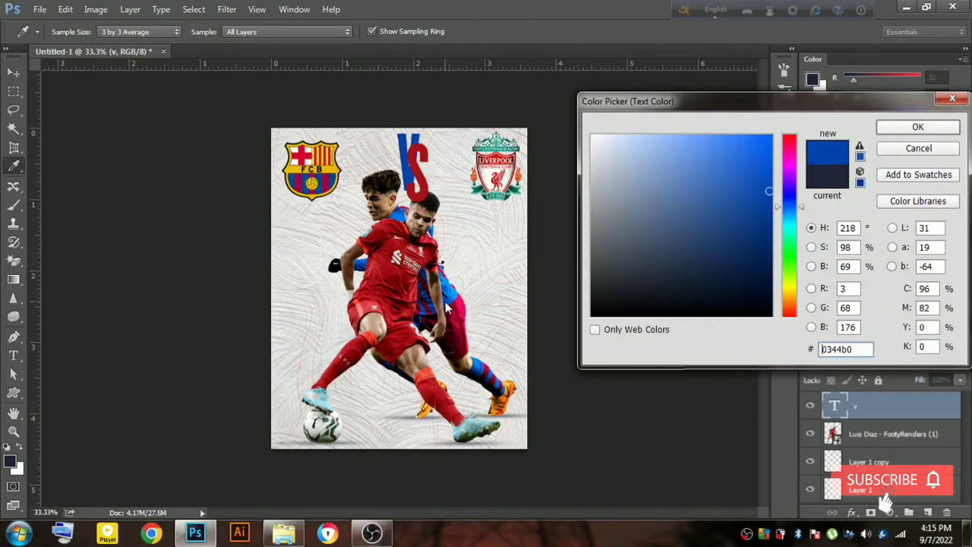
left_click(911, 127)
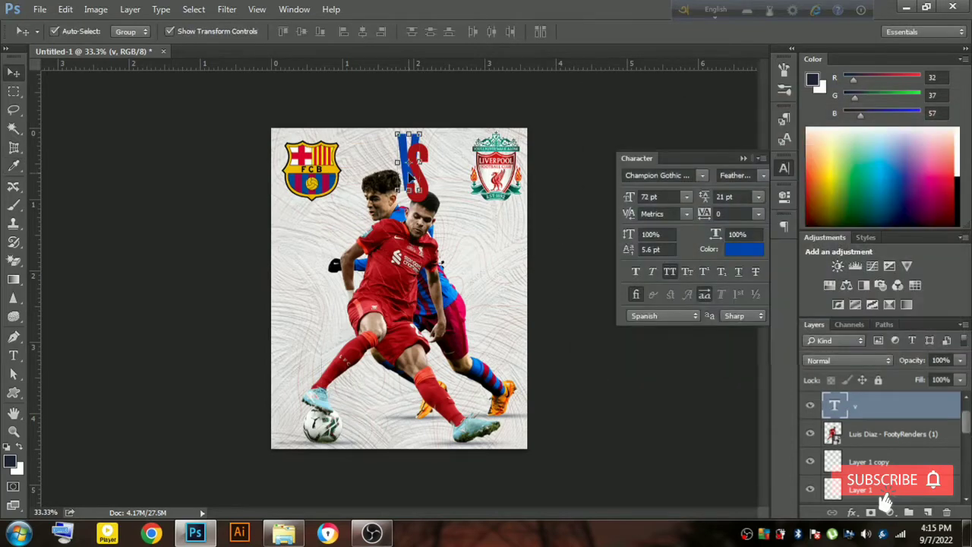
mouse_move(408, 176)
left_mouse_down()
mouse_move(416, 168)
mouse_move(414, 181)
left_mouse_up()
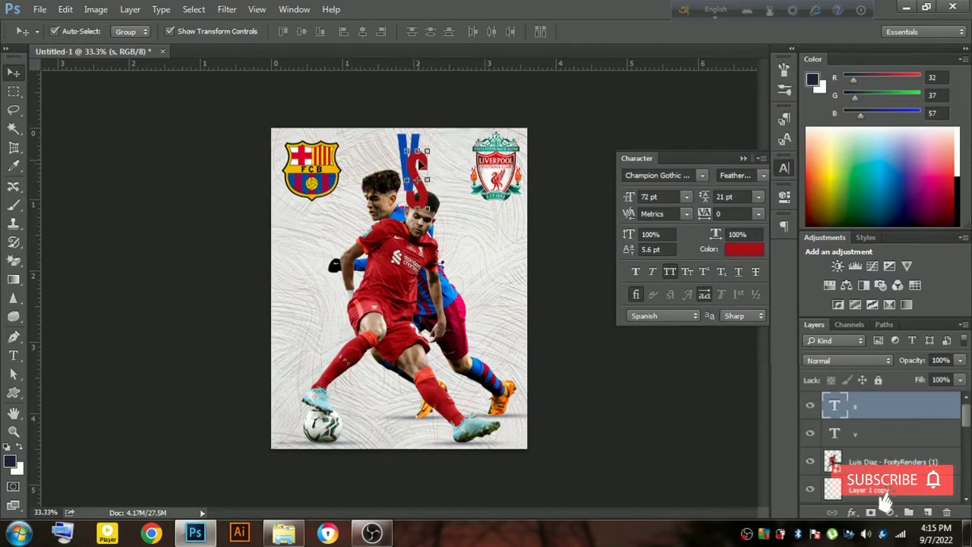
Scale the V and S text layers together to about 64%, then move each up to overlap.
left_click(869, 431, "shift")
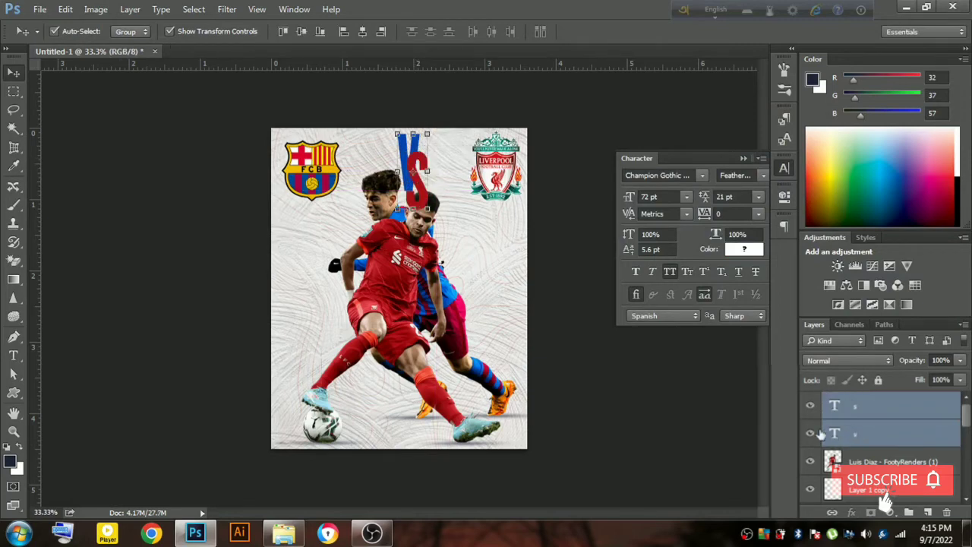
key("ctrl+t")
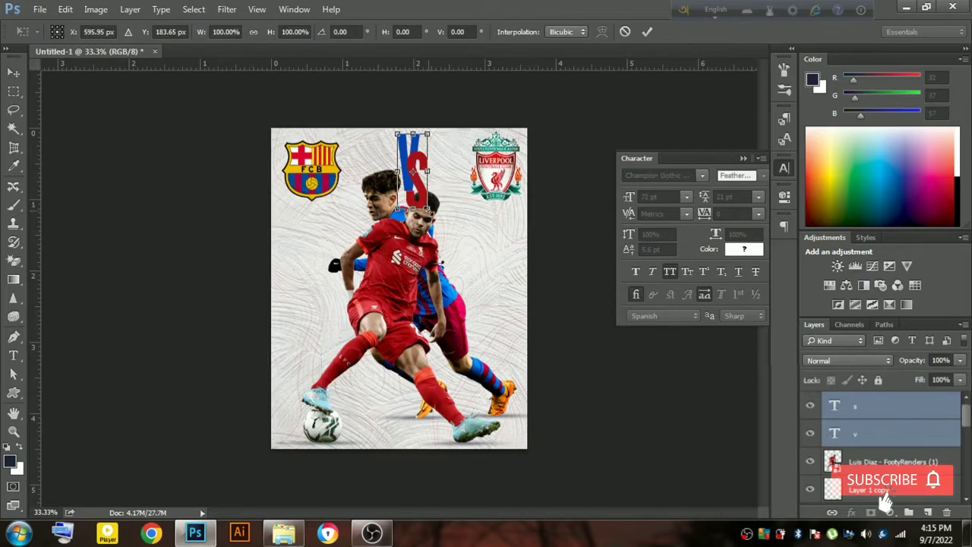
left_click_drag(429, 209, 423, 196)
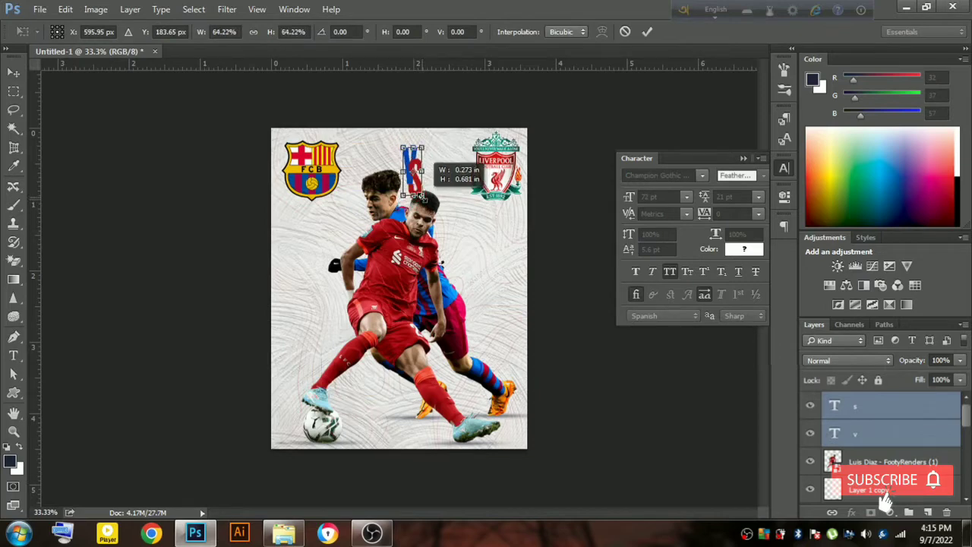
key("Return")
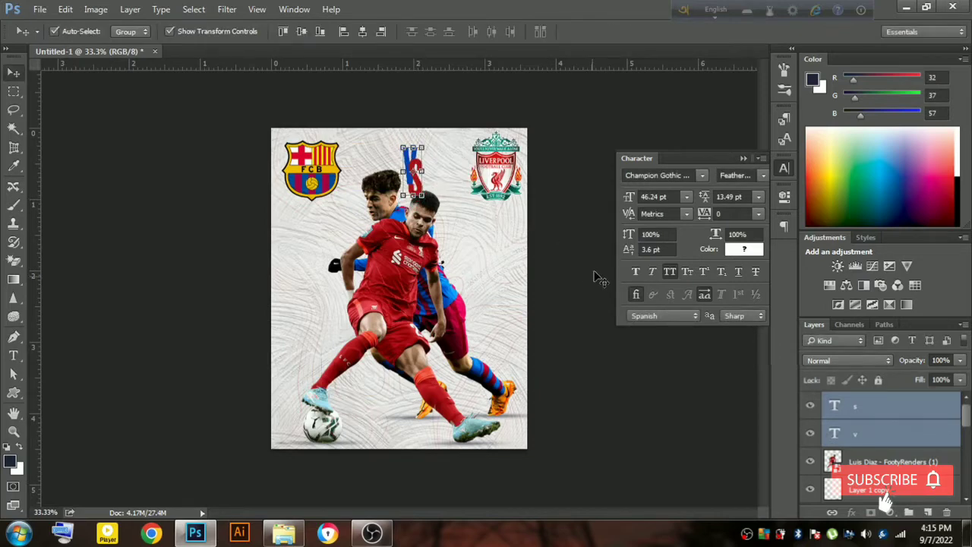
left_click(414, 169)
left_click_drag(414, 169, 392, 149)
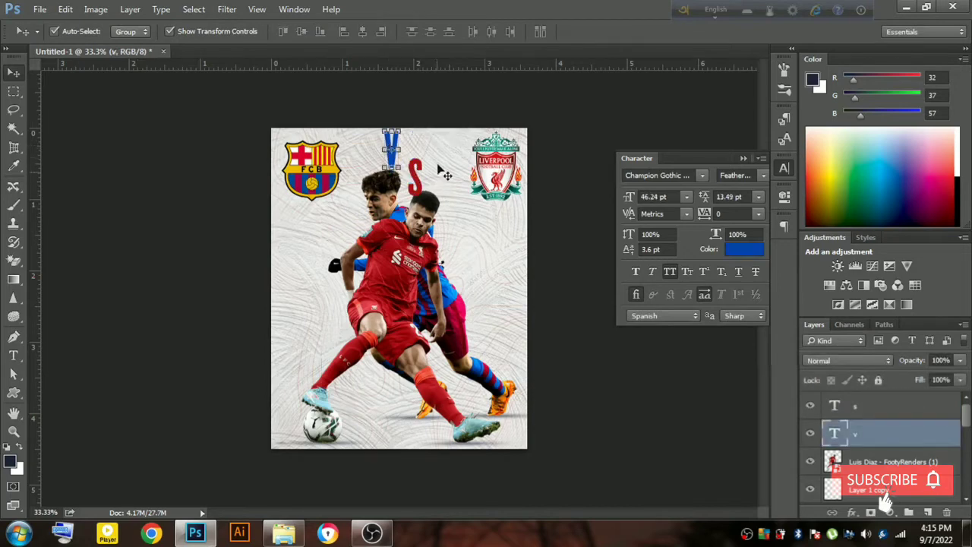
left_click_drag(420, 183, 404, 159)
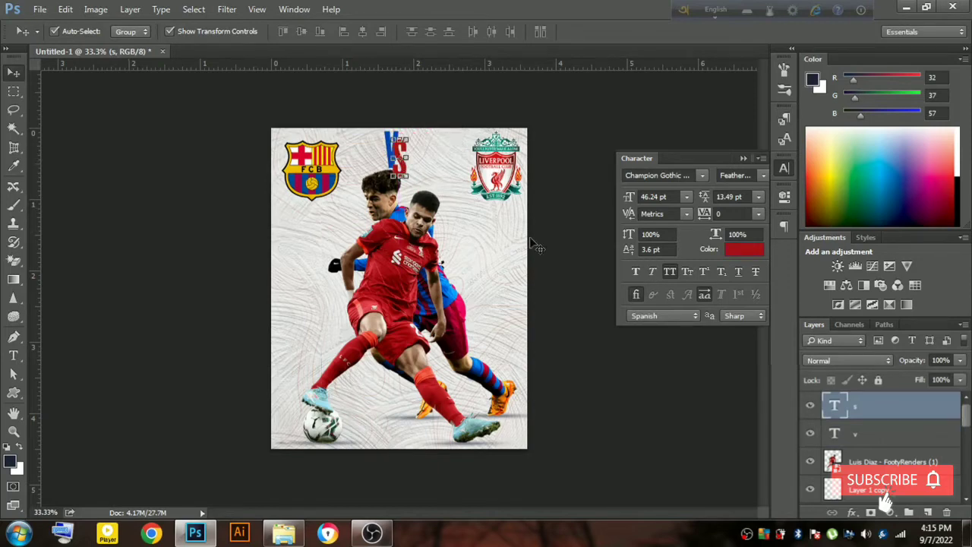
Select both V and S text layers and nudge them slightly right and down.
left_click(864, 432, "shift")
key("shift+Right")
key("shift+Right")
key("shift+Right")
key("shift+Right")
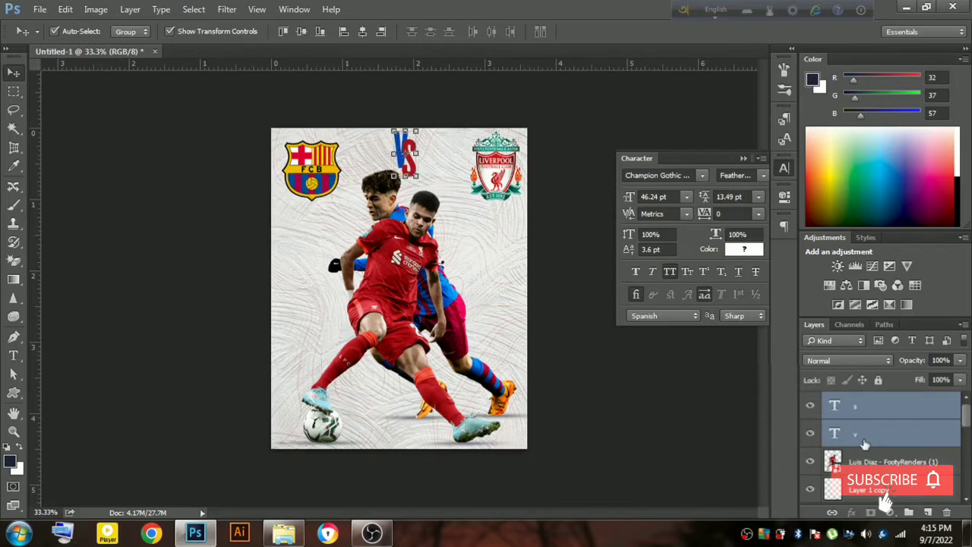
key("shift+Right")
key("Down")
key("Down")
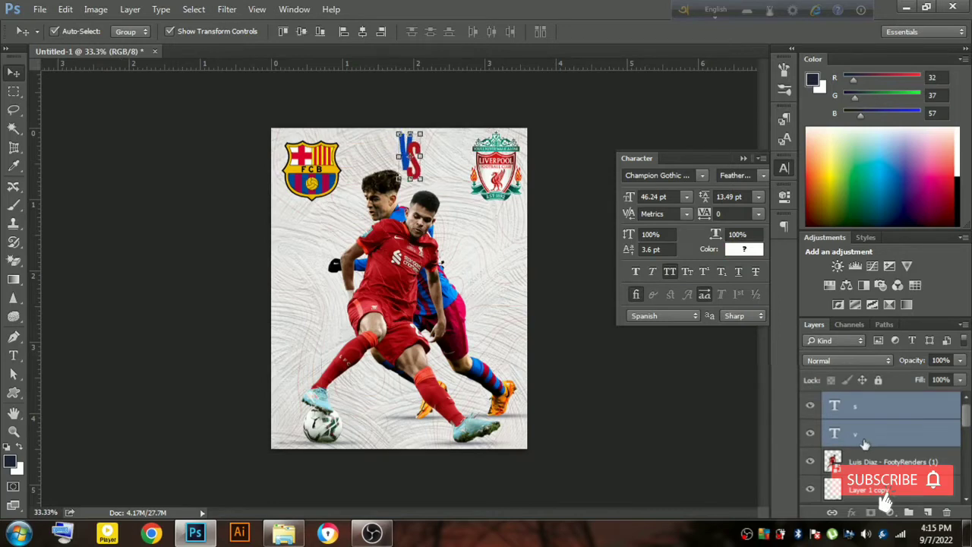
key("Down")
key("Down")
key("Down")
key("Down")
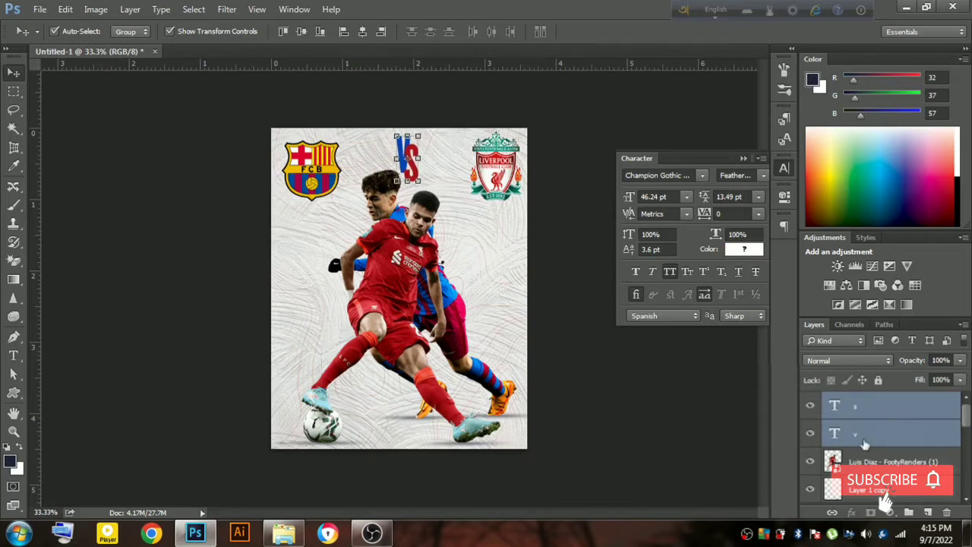
Raise the VS text layers above both crest layers, fine-tuning their horizontal position.
key("ctrl+shift+bracketleft")
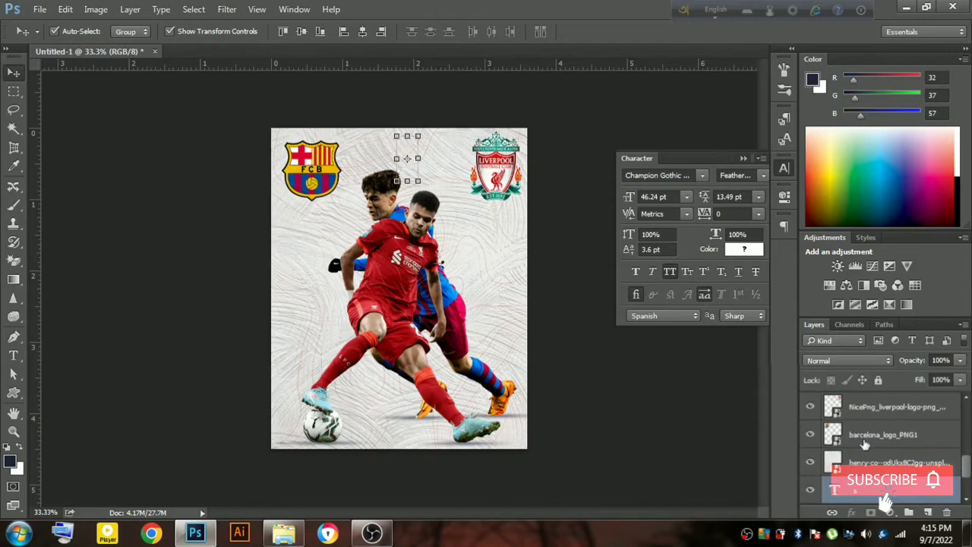
key("ctrl+shift+bracketright")
key("ctrl+shift+bracketleft")
key("ctrl+bracketright")
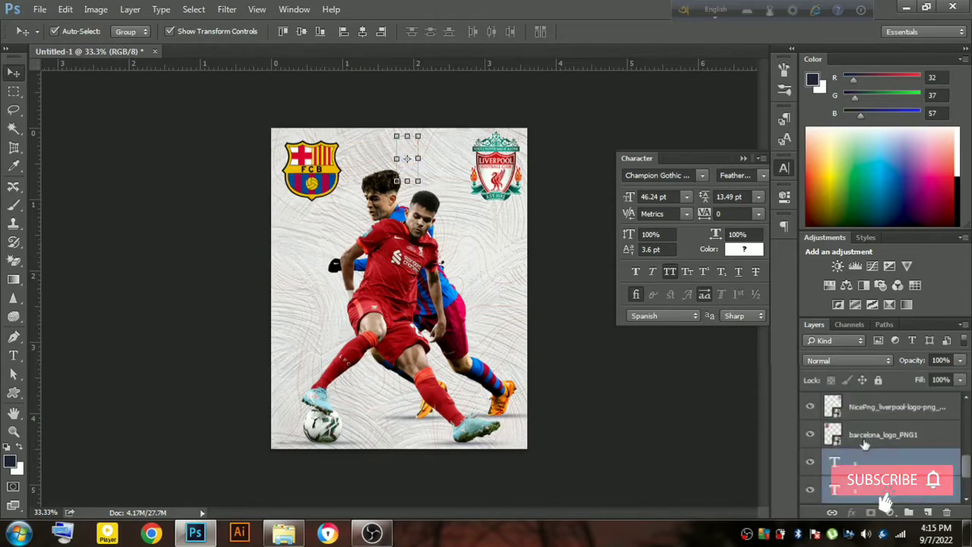
key("ctrl+bracketright")
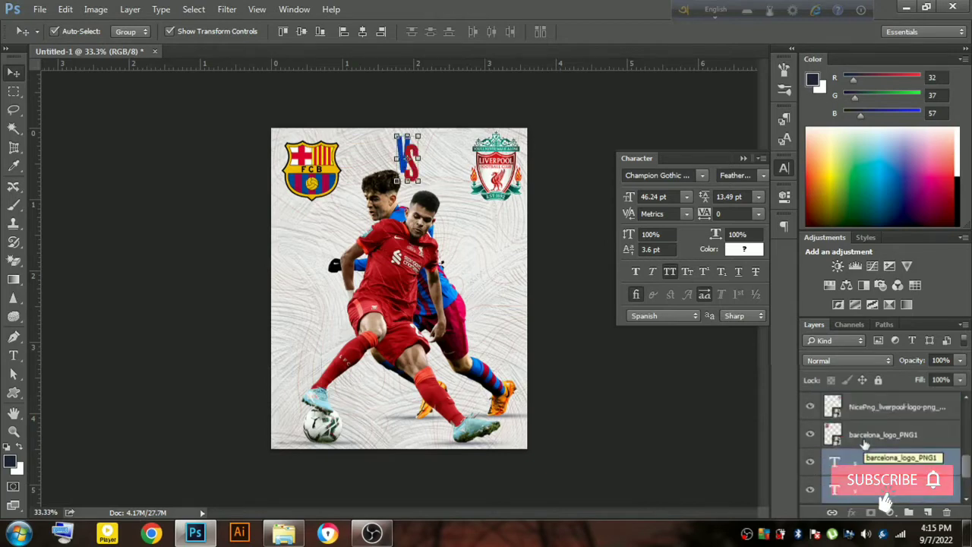
key("ctrl+bracketright")
key("ctrl+bracketright")
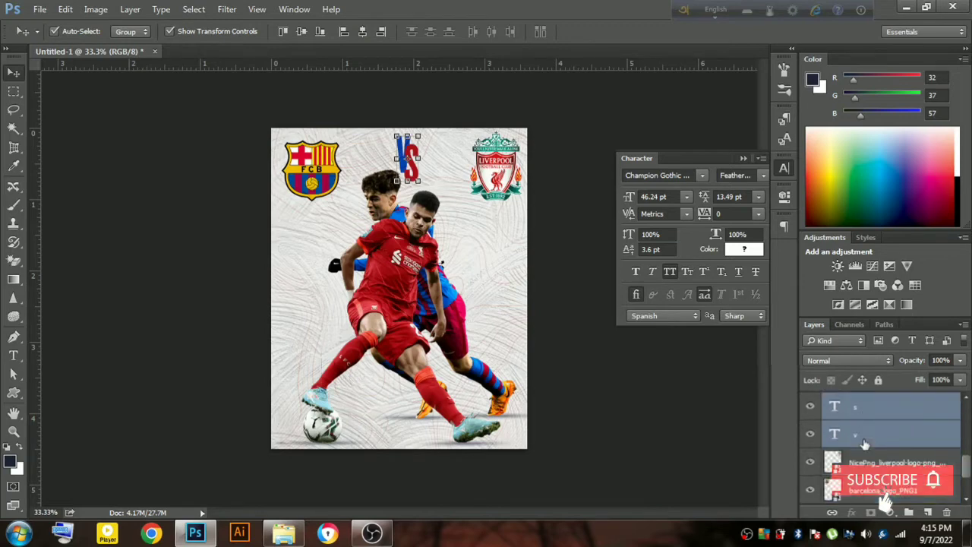
key("shift+Left")
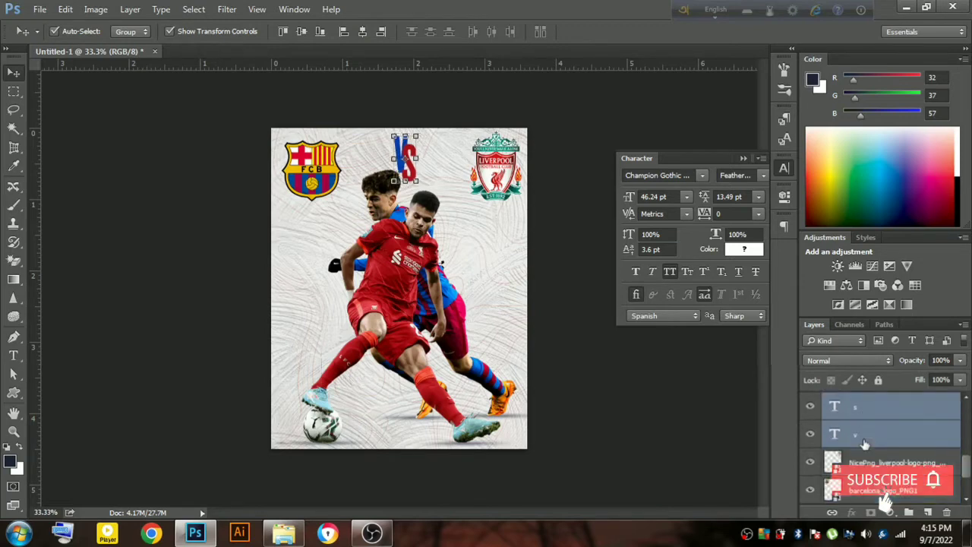
key("ctrl+bracketright")
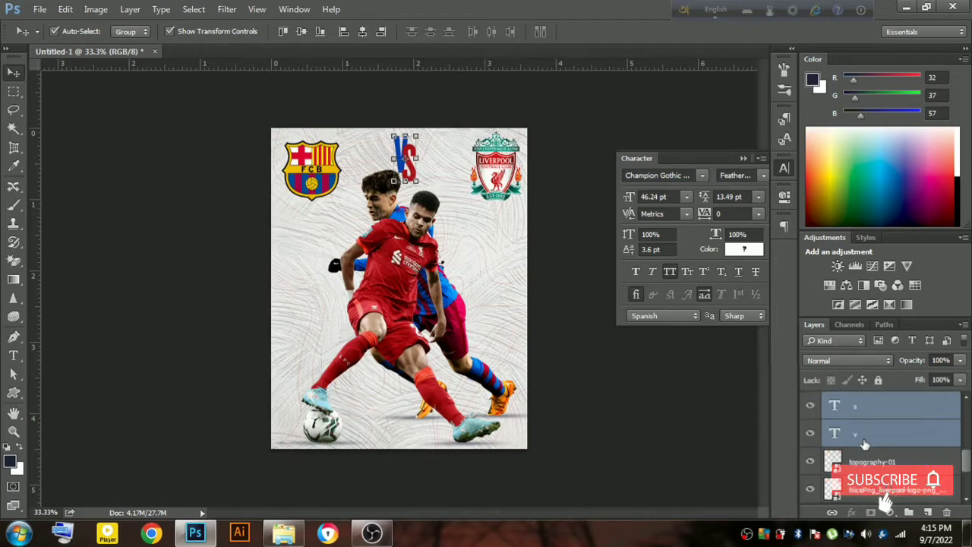
key("ctrl+bracketright")
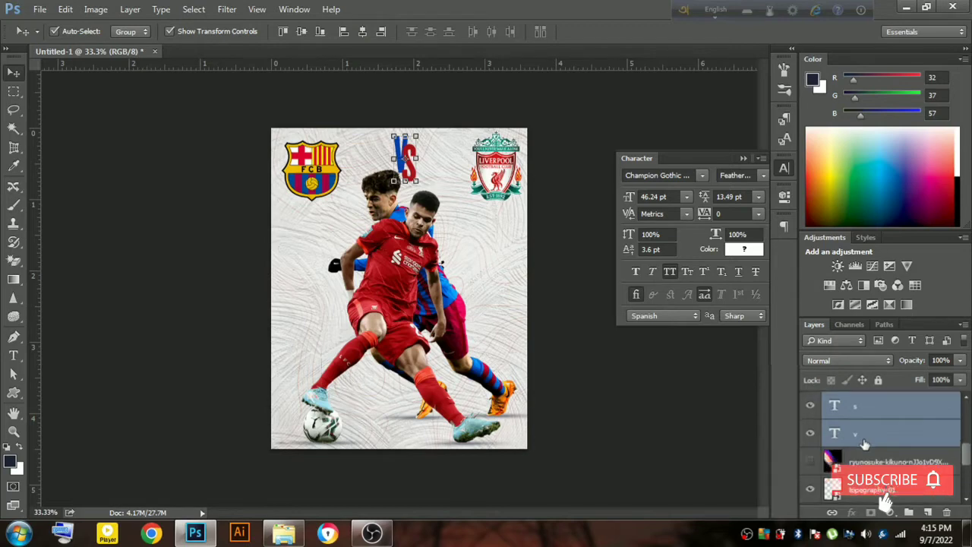
key("shift+Right")
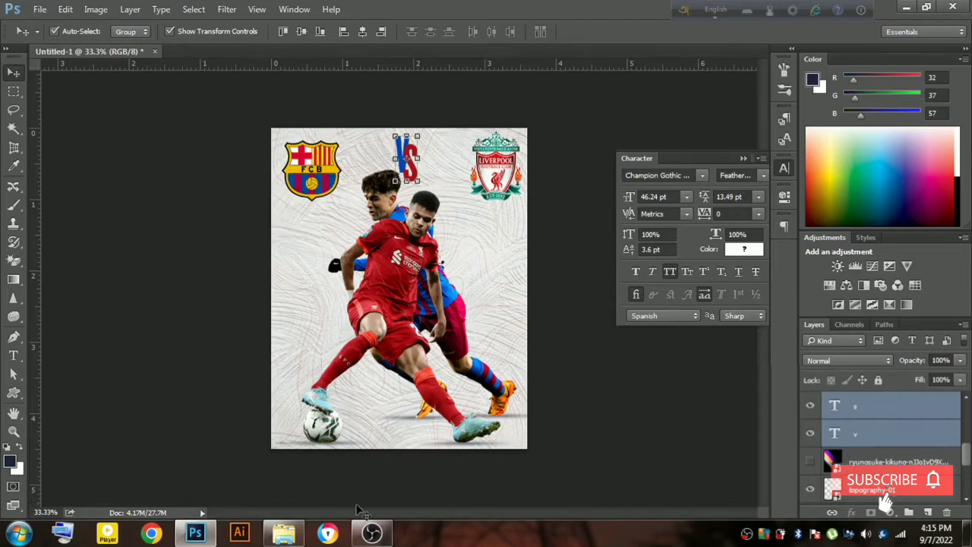
In Explorer, open the BG folder and drag the casey-horner starburst image to Photoshop.
left_click(283, 534)
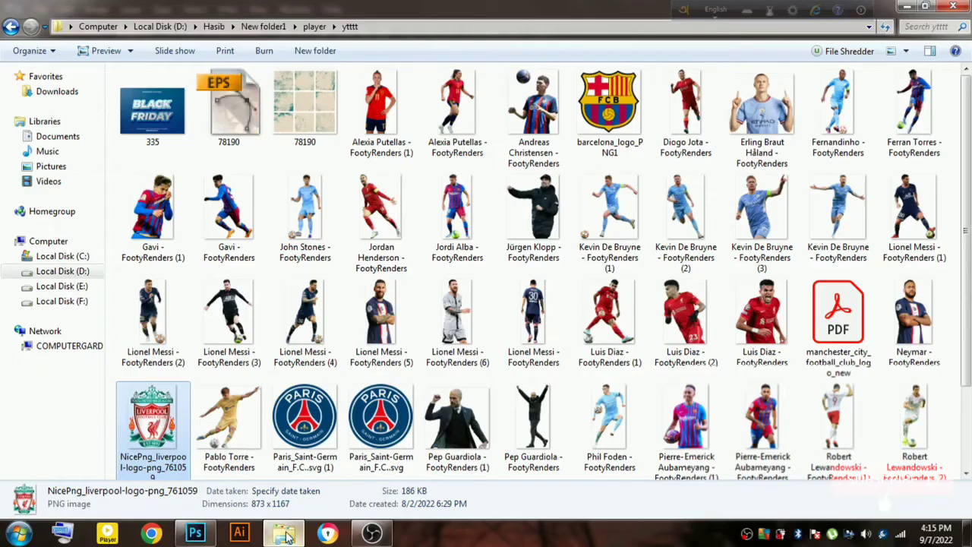
left_click(265, 28)
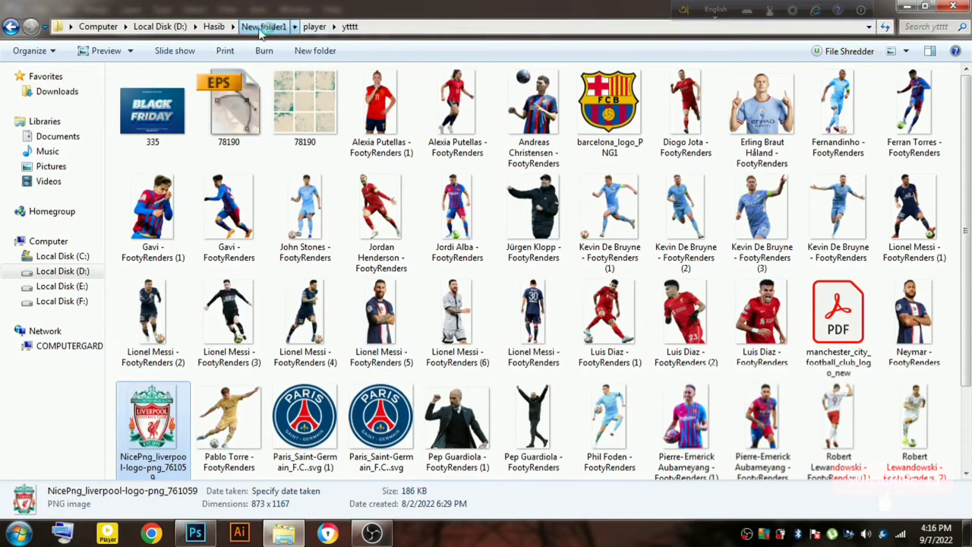
double_click(131, 111)
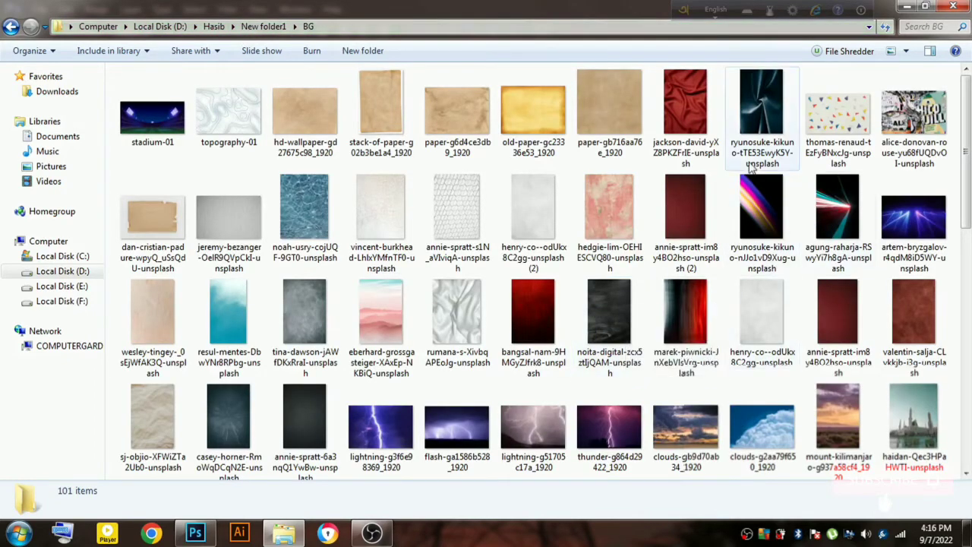
mouse_move(762, 103)
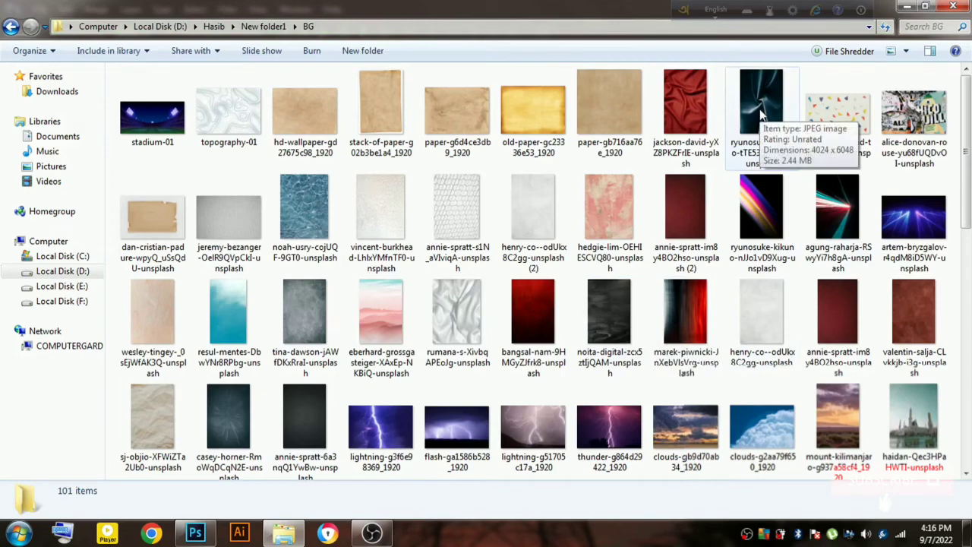
left_click_drag(182, 486, 391, 338)
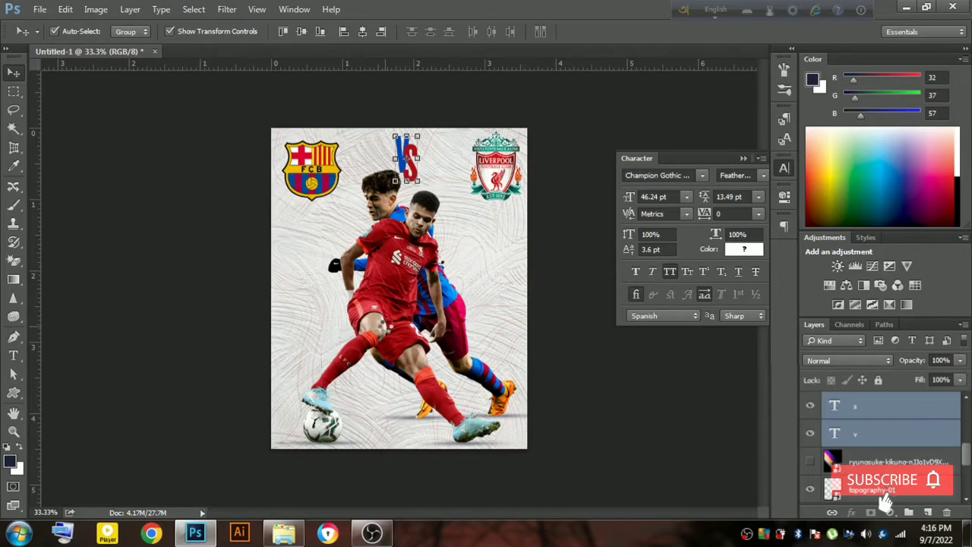
Place the casey-horner starburst texture, enlarged proportionally to cover the whole canvas.
left_click_drag(392, 337, 385, 328)
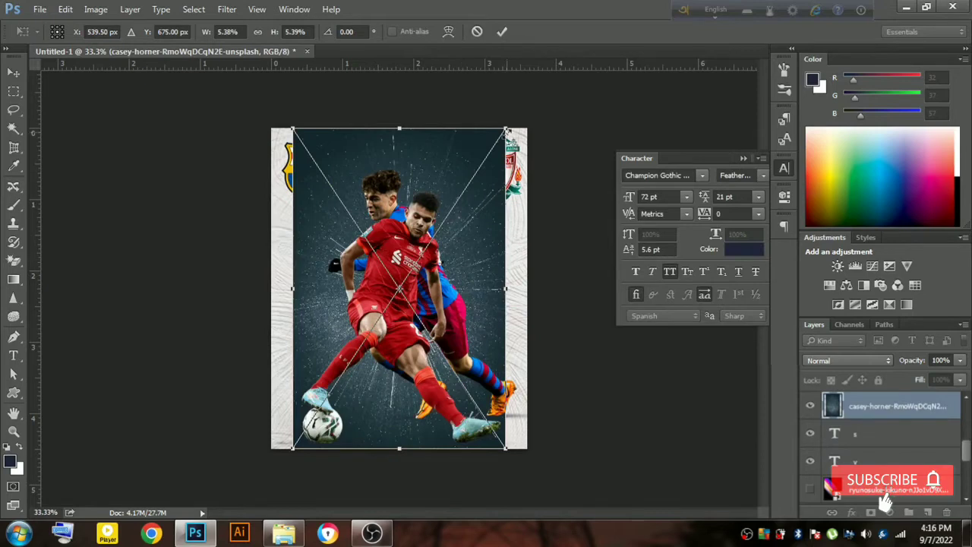
left_click_drag(506, 130, 560, 98)
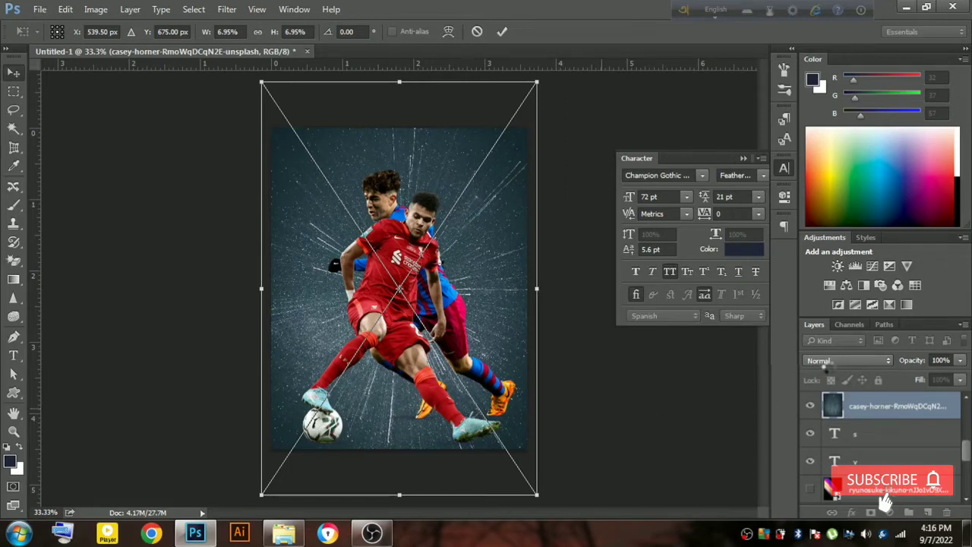
key("Return")
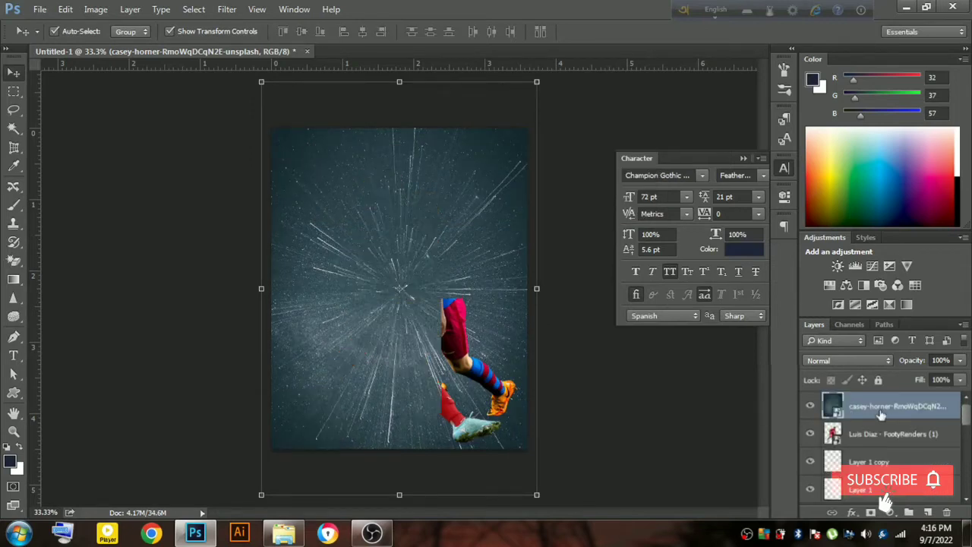
left_click(829, 361)
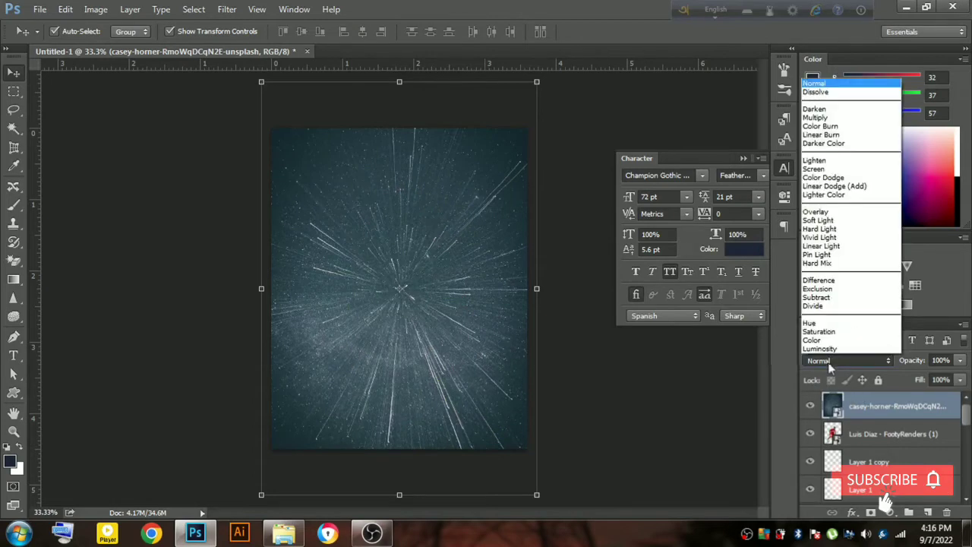
left_click(814, 282)
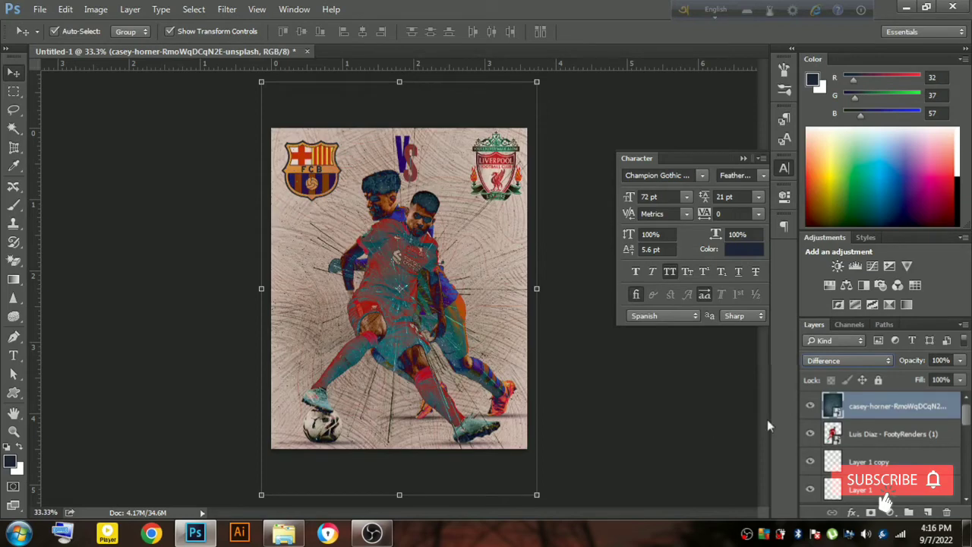
key("Down")
key("Down")
key("Down")
key("Down")
key("Down")
key("Down")
key("Down")
key("Up")
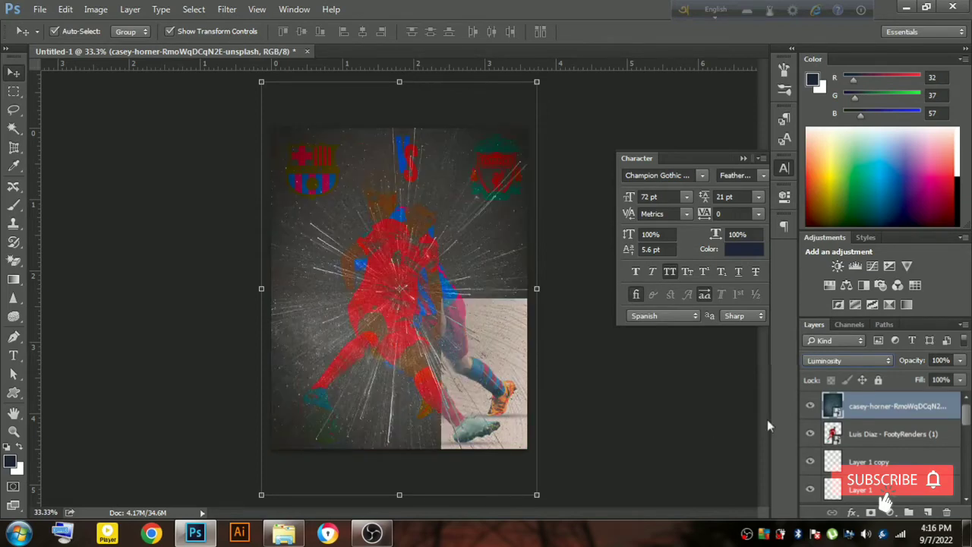
key("Up")
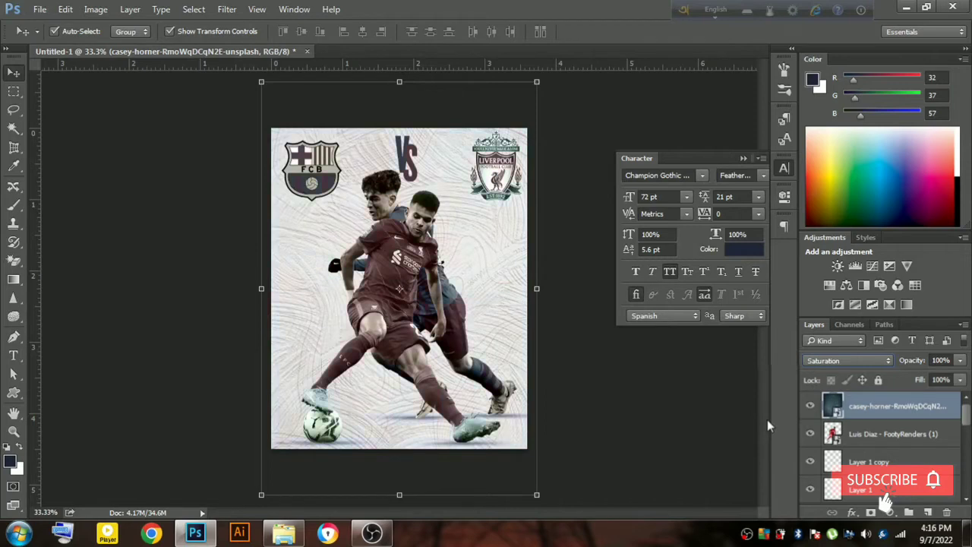
key("Up")
key("Up")
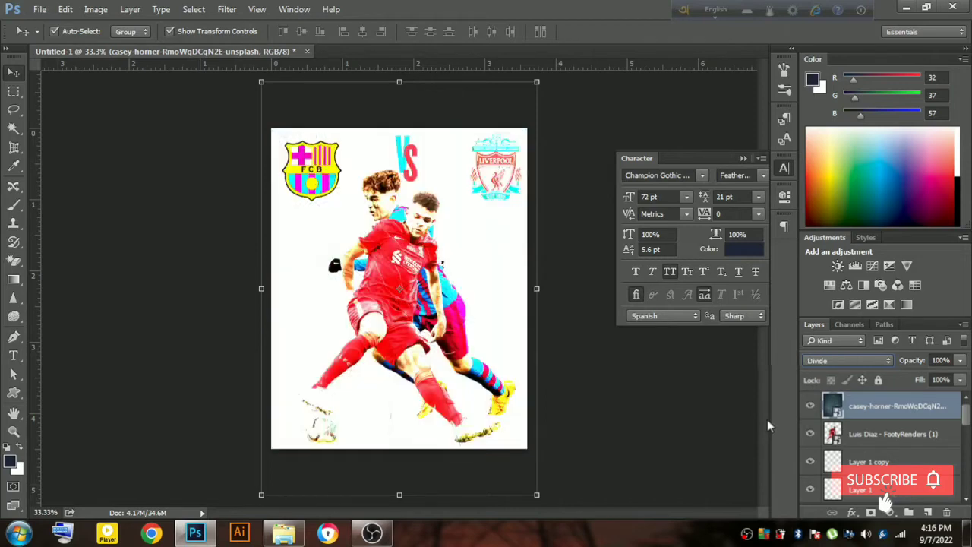
key("Up")
key("Up")
key("Up")
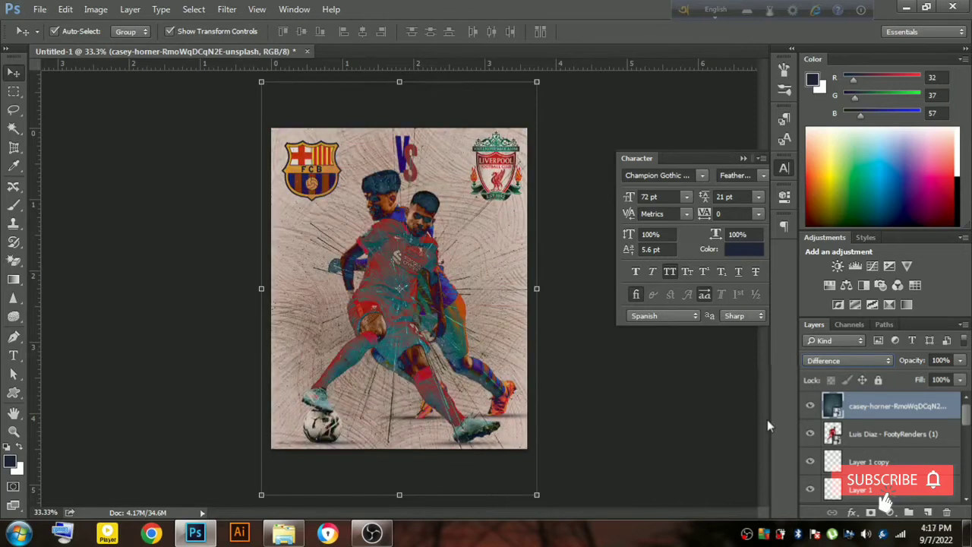
key("Down")
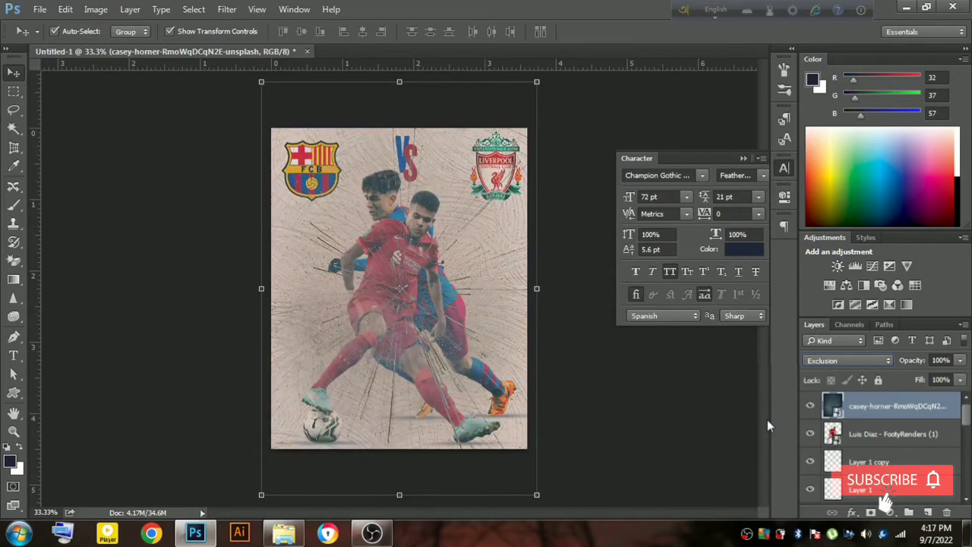
key("Up")
key("Up")
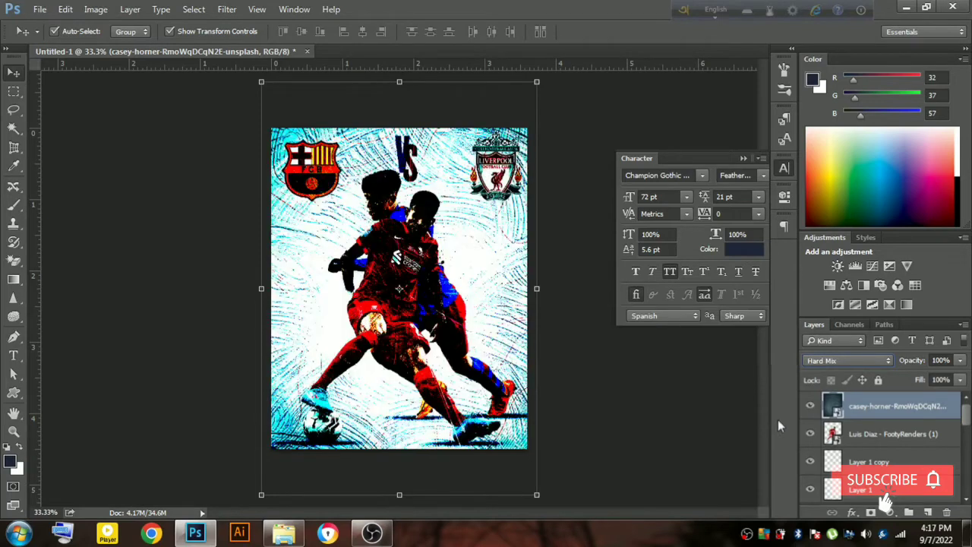
key("Up")
key("Up")
key("Up")
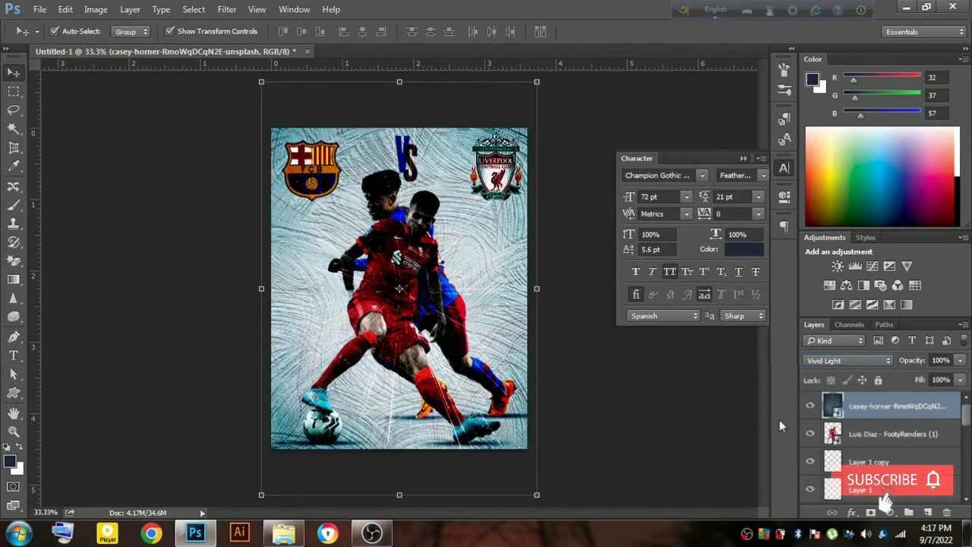
key("Up")
key("Up")
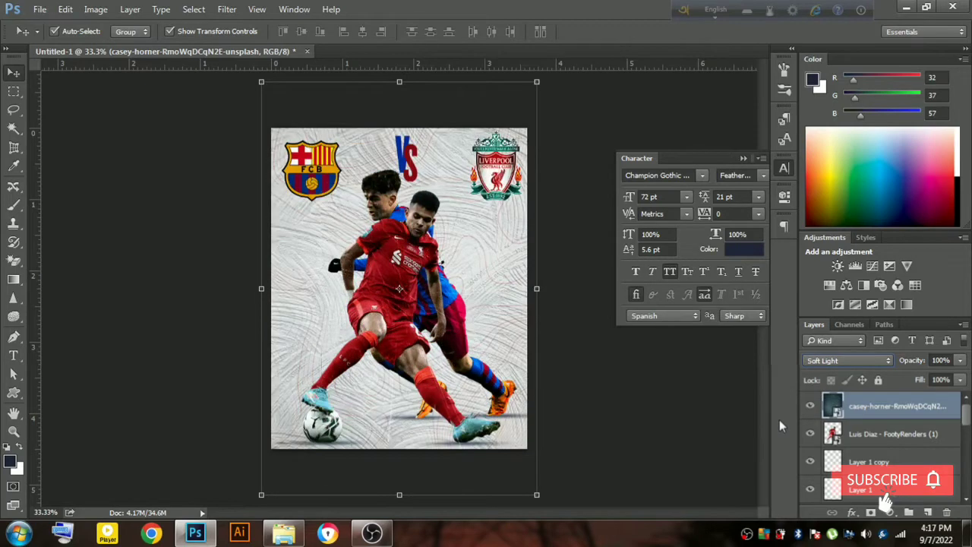
key("Down")
key("Up")
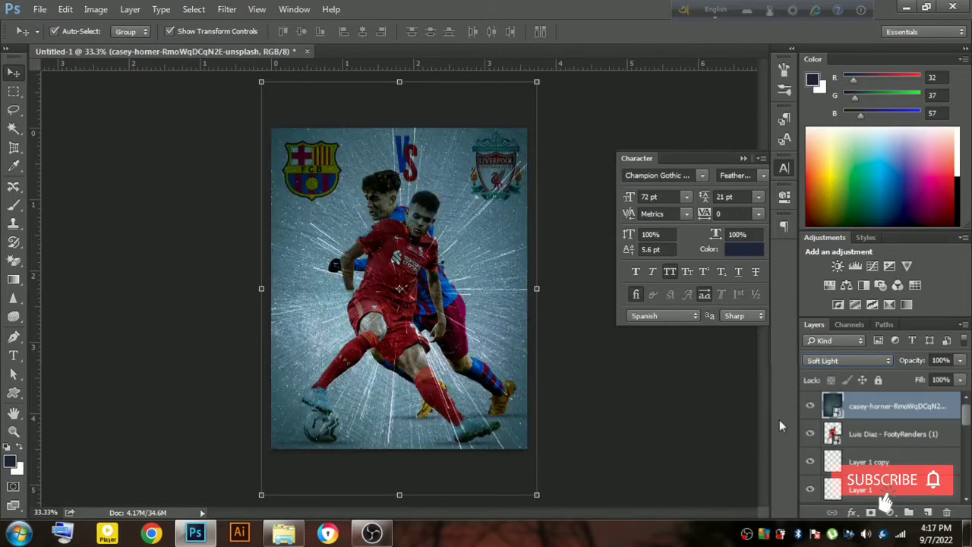
key("Up")
key("Up")
key("Up")
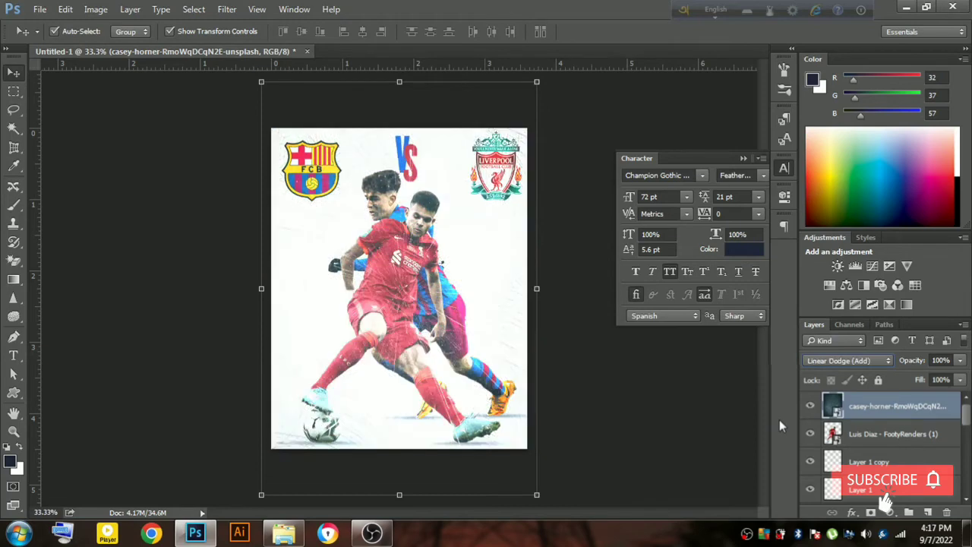
key("Up")
key("Up")
key("Up")
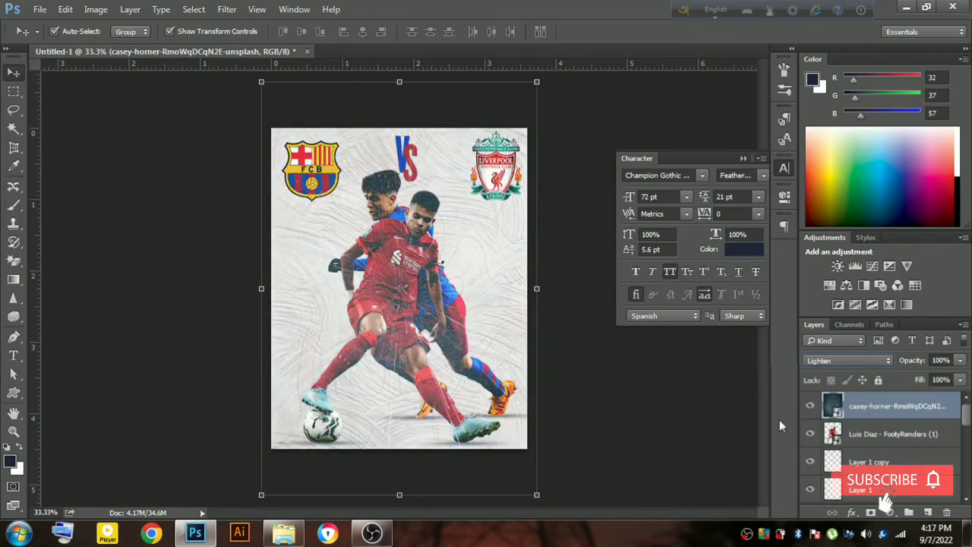
key("Up")
key("Up")
key("Up")
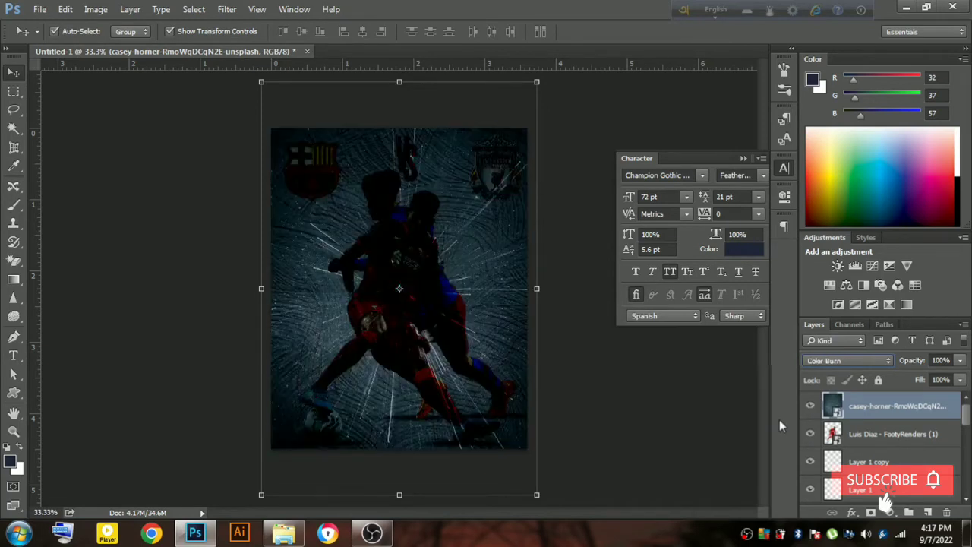
key("Up")
key("Up")
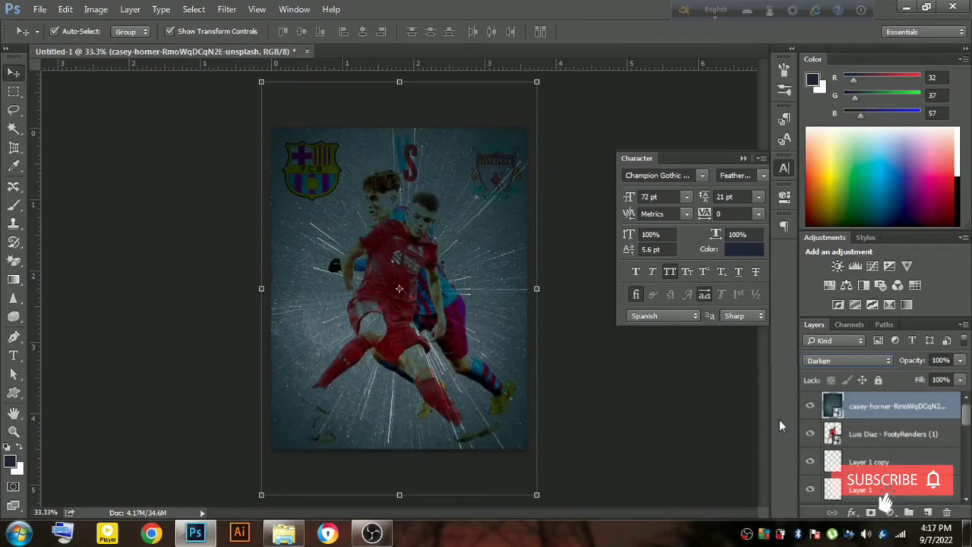
key("Up")
key("Up")
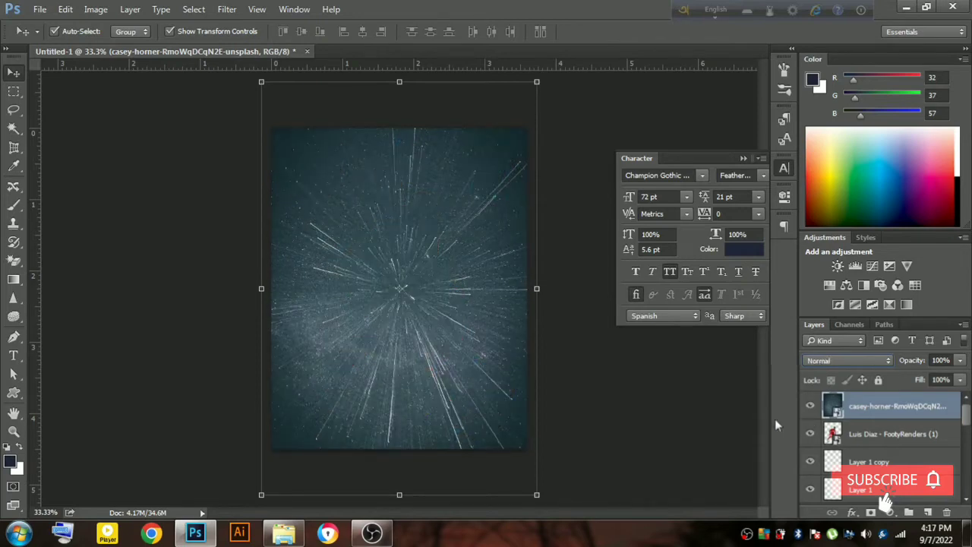
Hide the casey-horner starburst layer and select the Barcelona crest.
left_click(808, 408)
left_click(338, 190)
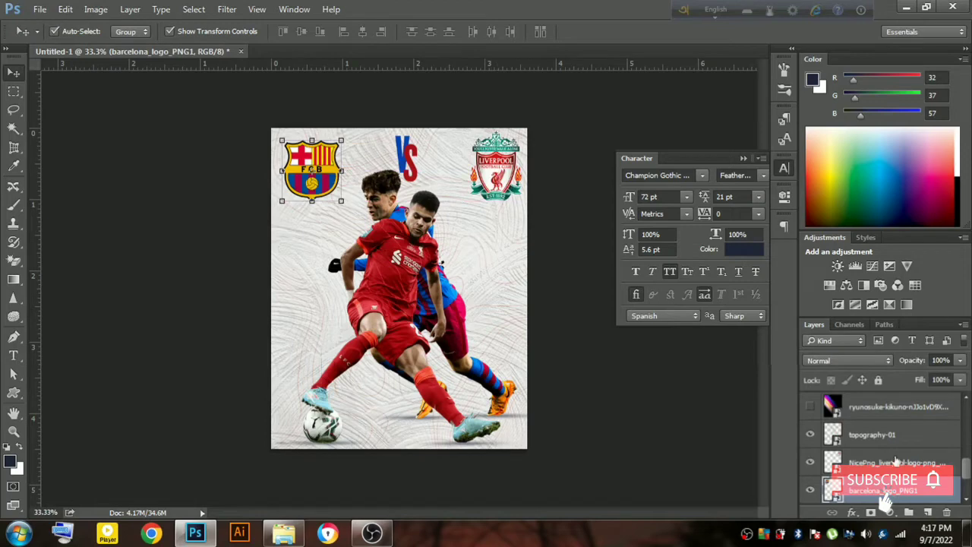
mouse_move(967, 475)
left_mouse_down()
mouse_move(961, 410)
mouse_move(955, 518)
left_mouse_up()
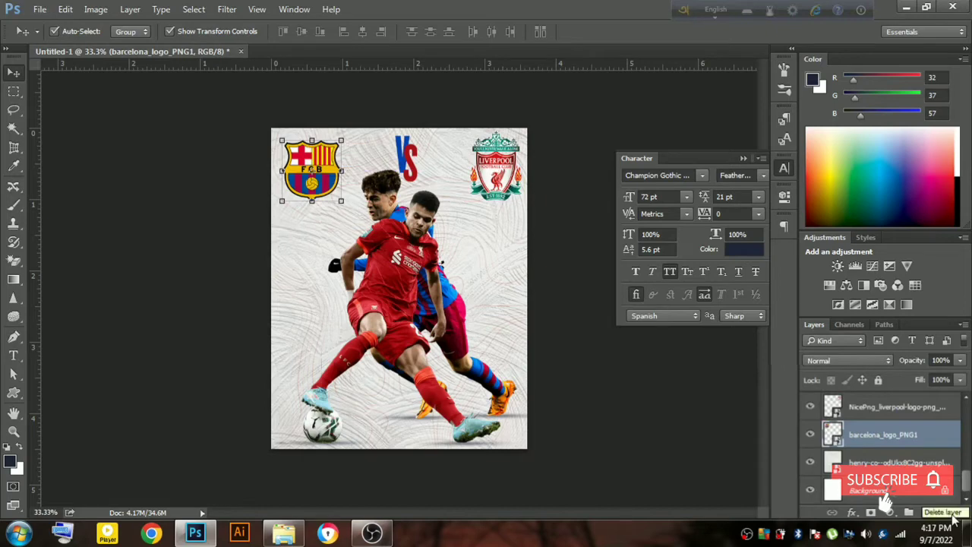
Select both the Barcelona and Liverpool crest layers and lower their Fill to 29%.
left_click(887, 408, "shift")
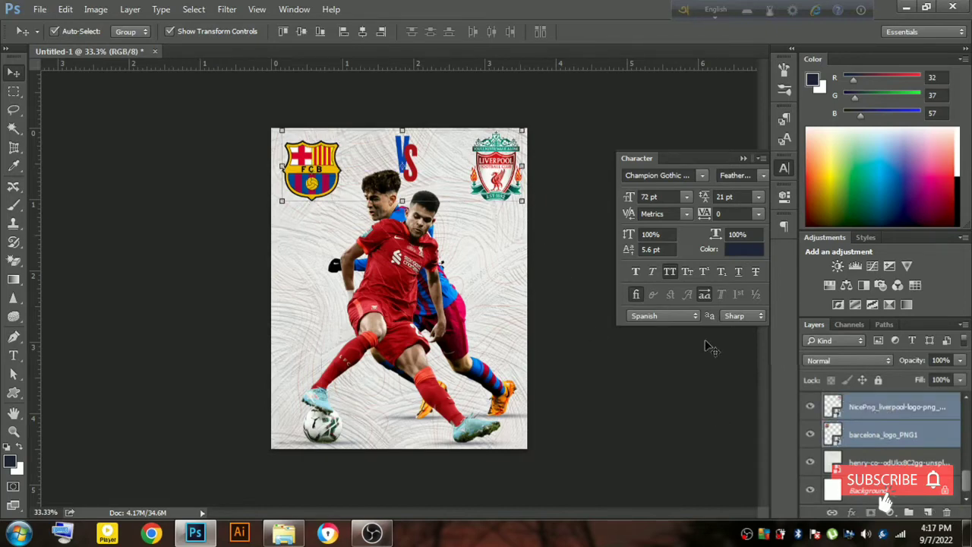
left_click(960, 380)
left_click_drag(958, 397, 922, 399)
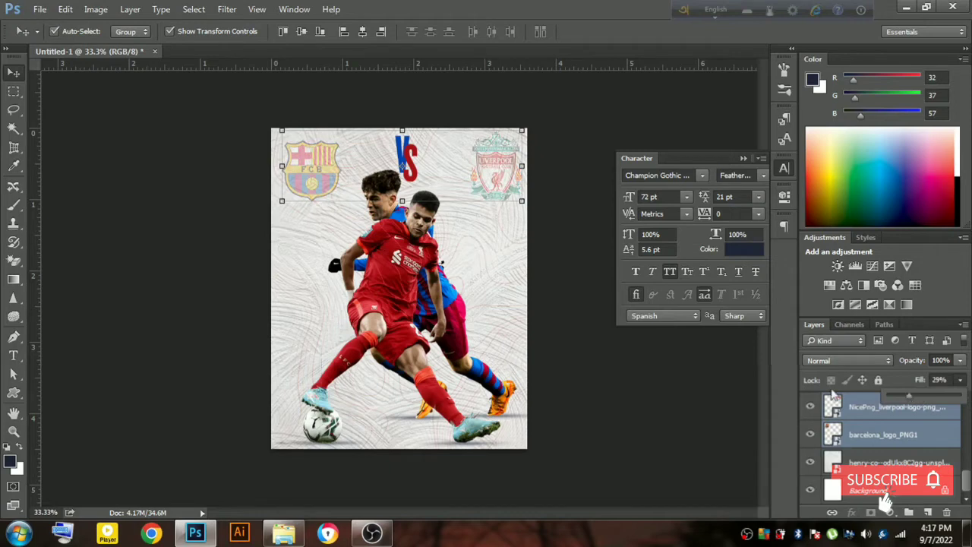
left_click(707, 374)
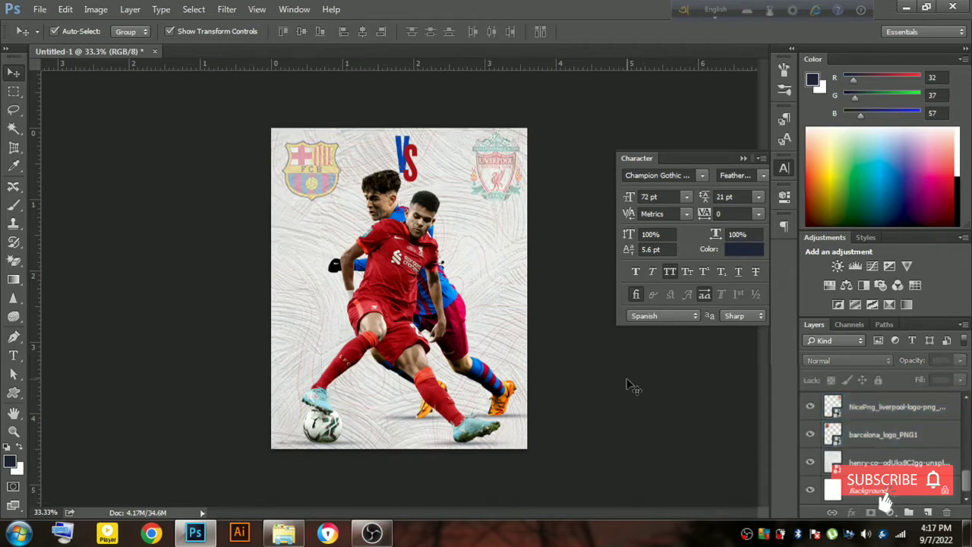
Drag the noita-digital grunge texture from the BG folder over to Photoshop.
left_click(284, 534)
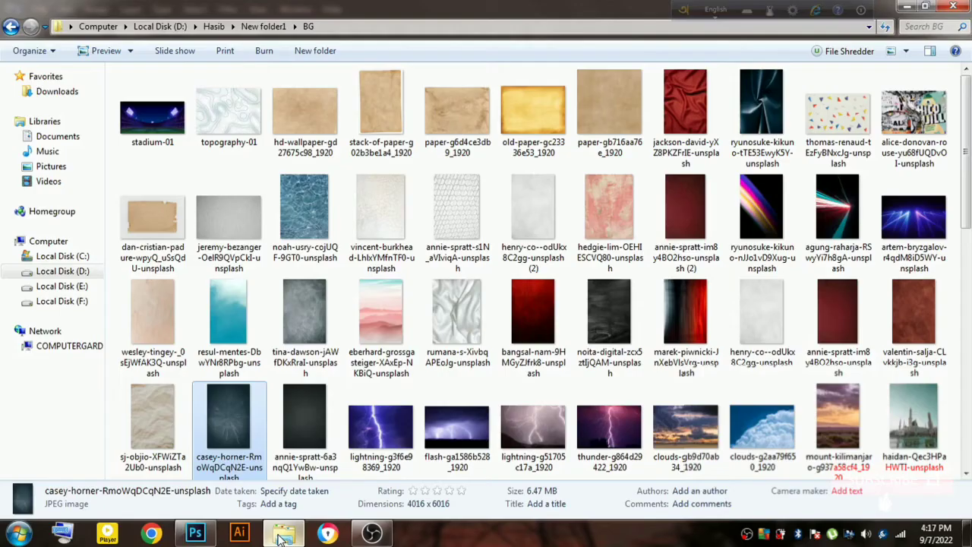
scroll(632, 356, "down", 2)
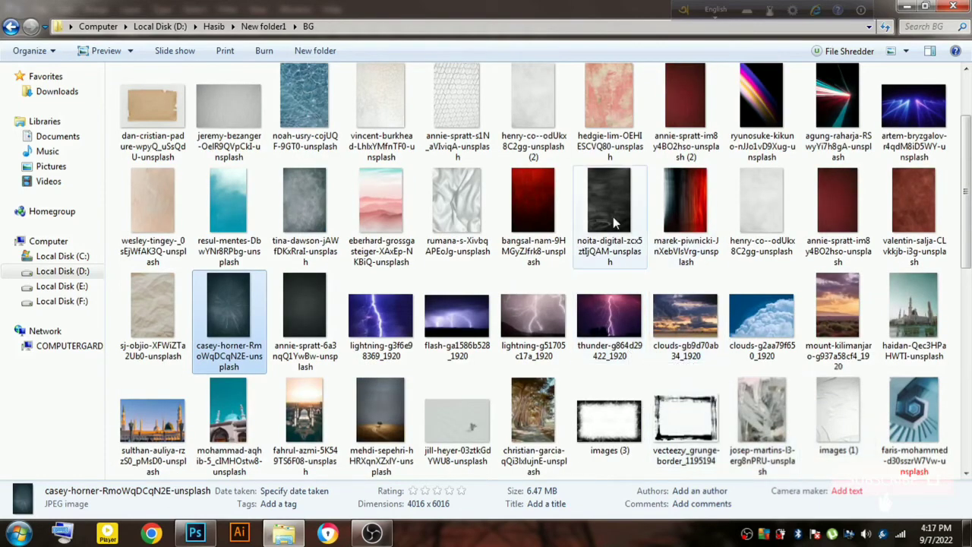
mouse_move(609, 205)
left_mouse_down()
mouse_move(205, 539)
mouse_move(522, 393)
left_mouse_up()
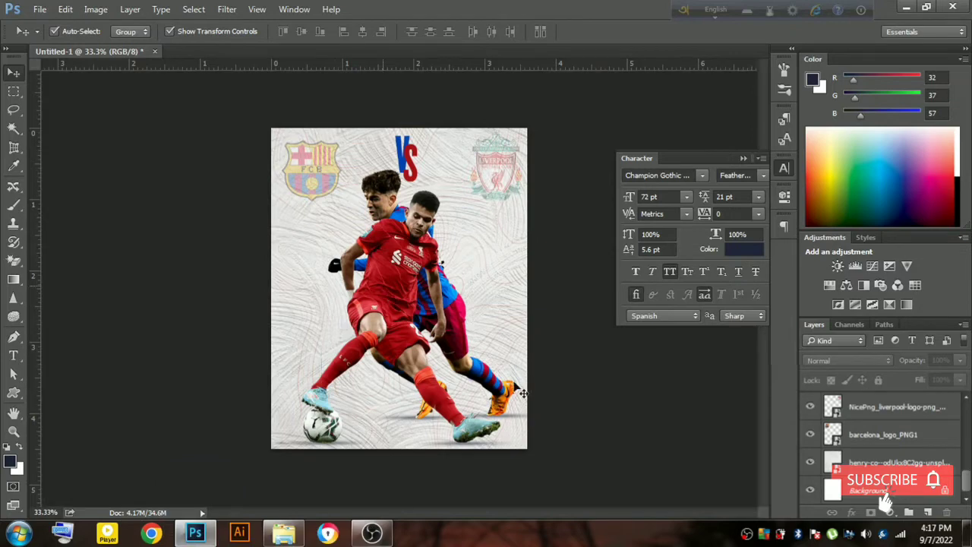
Place the noita-digital grunge texture scaled up past the canvas edges.
left_click_drag(522, 392, 515, 384)
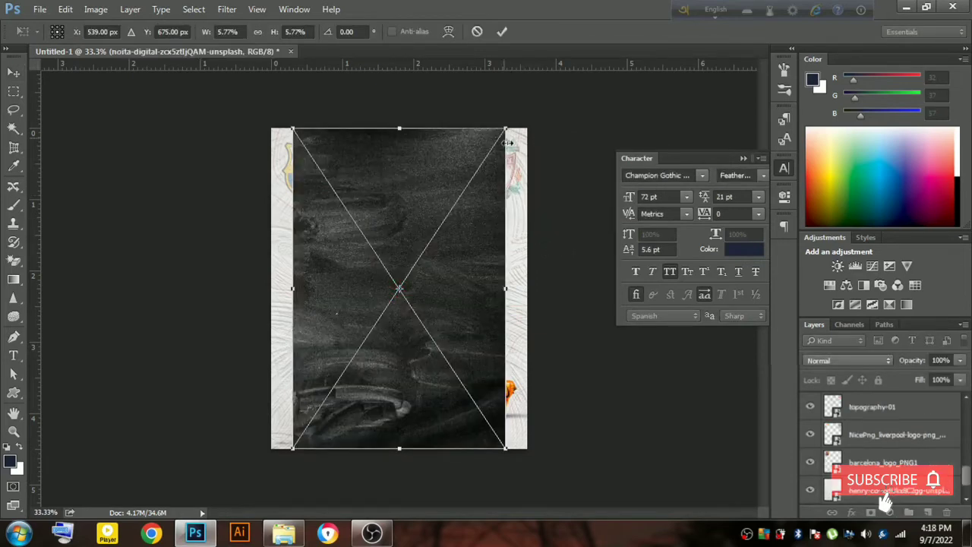
mouse_move(505, 130)
left_mouse_down()
mouse_move(548, 111)
mouse_move(564, 89)
left_mouse_up()
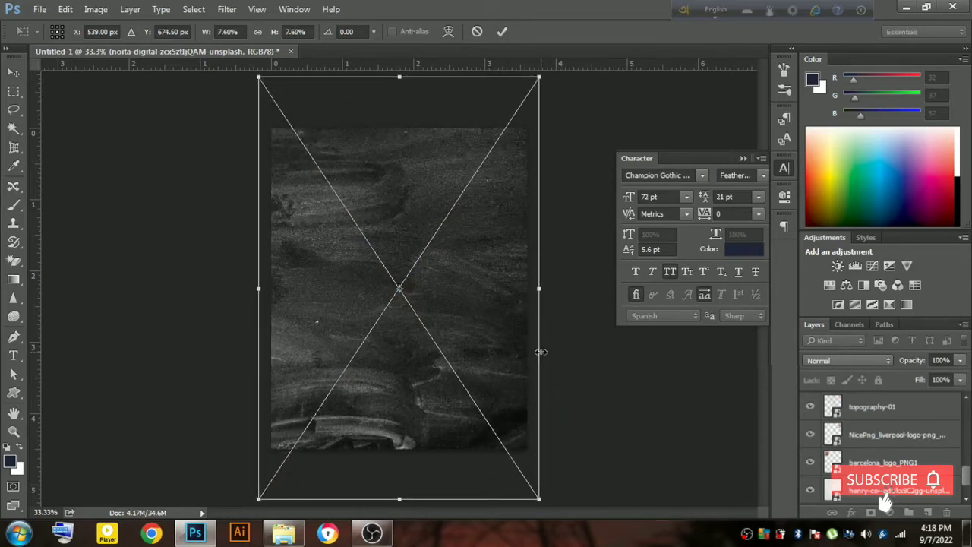
key("v")
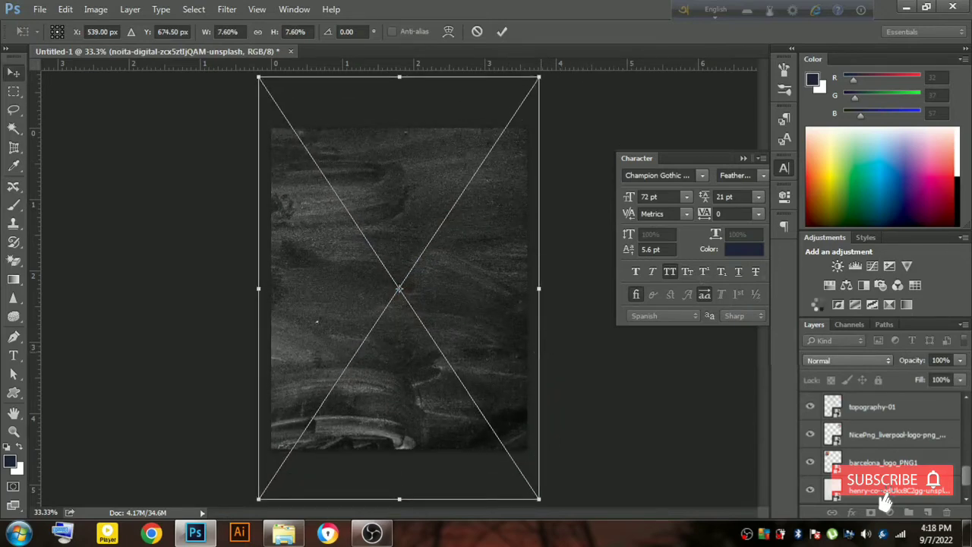
key("Return")
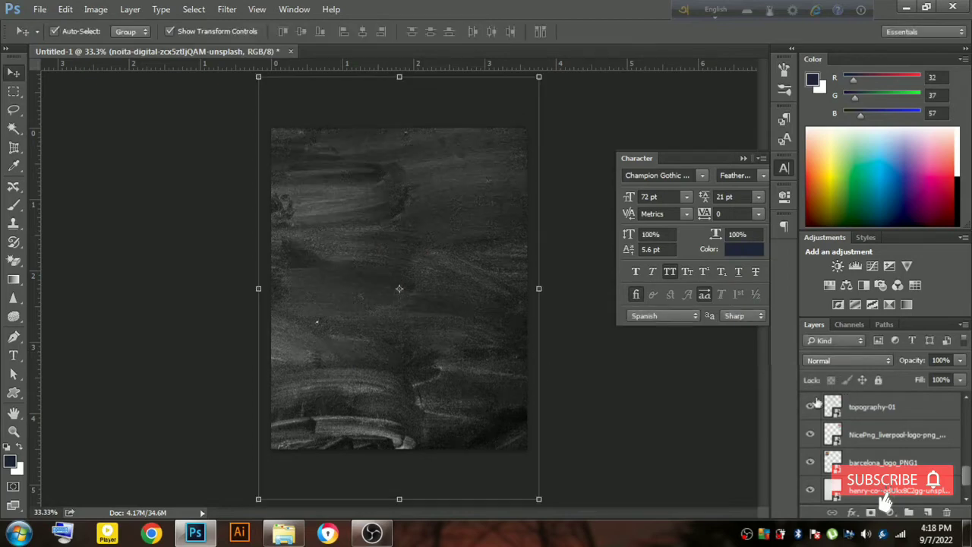
Set the grunge texture layer's blend mode to Difference.
scroll(904, 429, "up", 2)
scroll(904, 429, "up", 2)
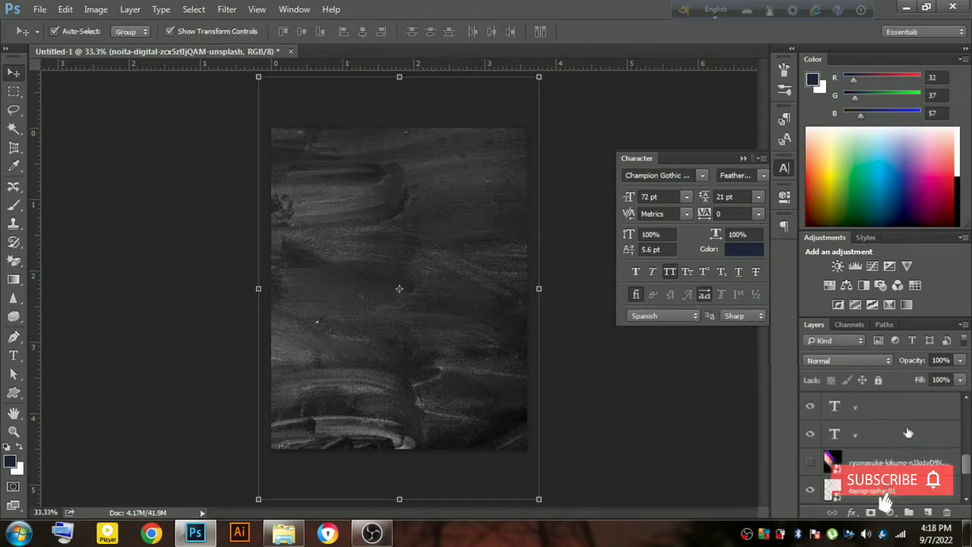
scroll(903, 429, "up", 2)
scroll(908, 432, "up", 2)
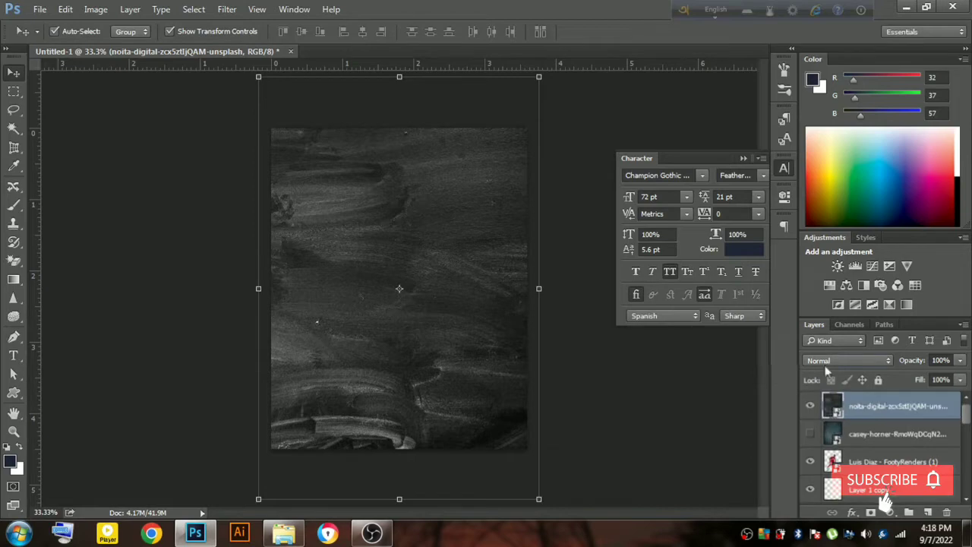
left_click(828, 361)
left_click(826, 278)
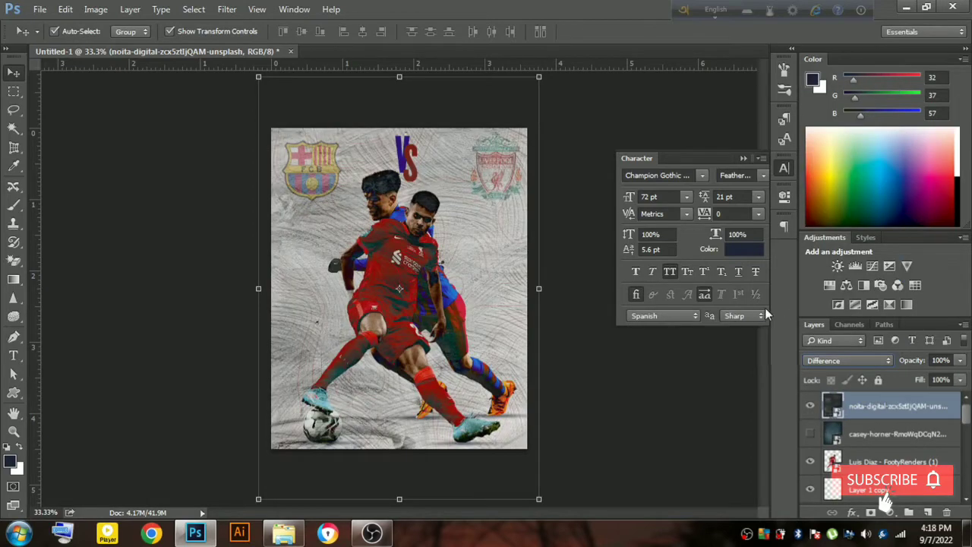
Cycle the grunge layer's blend modes, settling on Lighter Color.
key("shift+minus")
key("shift+minus")
key("shift+minus")
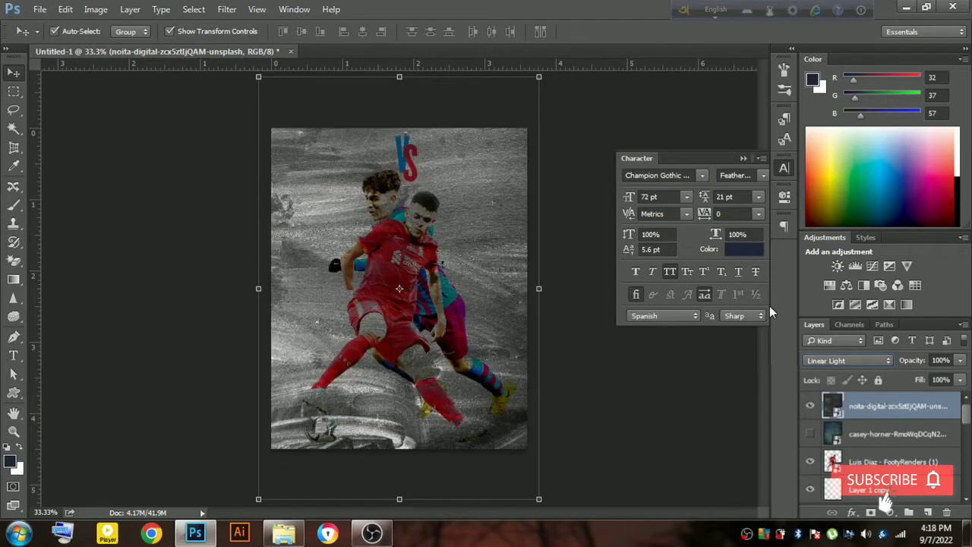
key("shift+minus")
key("shift+minus")
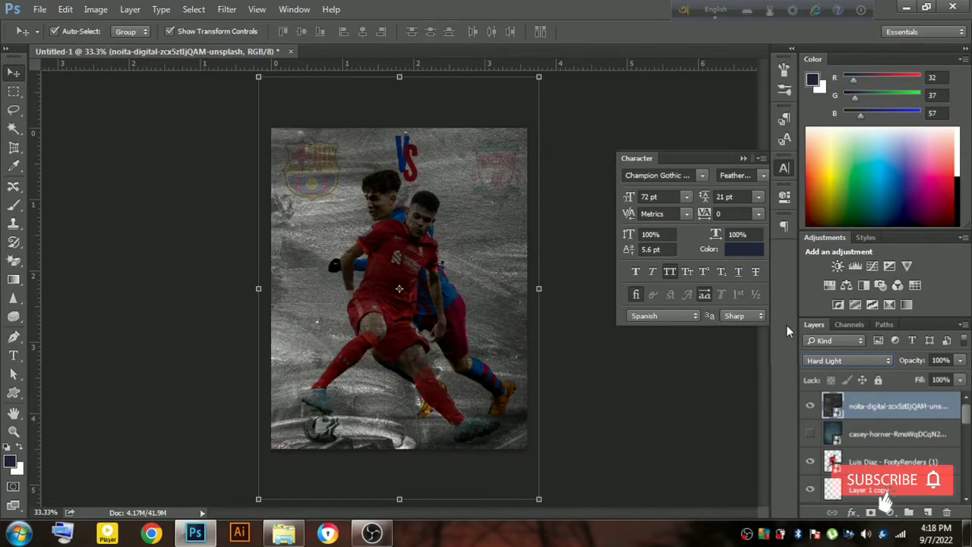
key("shift+minus")
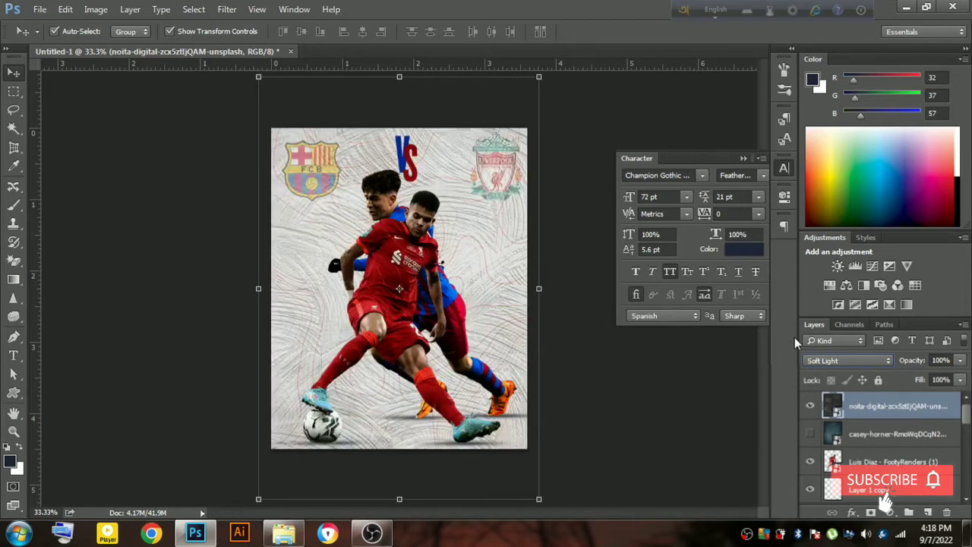
key("shift+minus")
key("shift+minus")
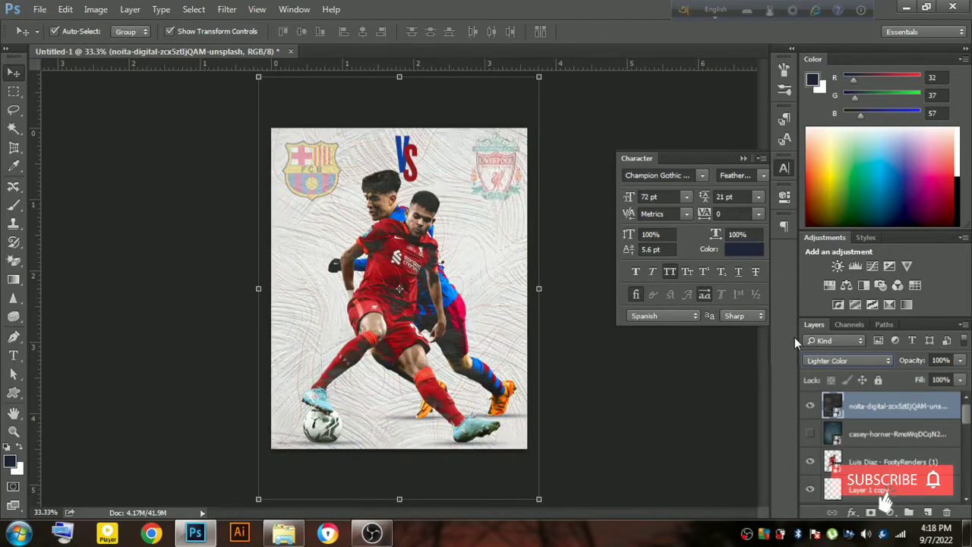
key("shift+minus")
key("shift+minus")
key("shift+plus")
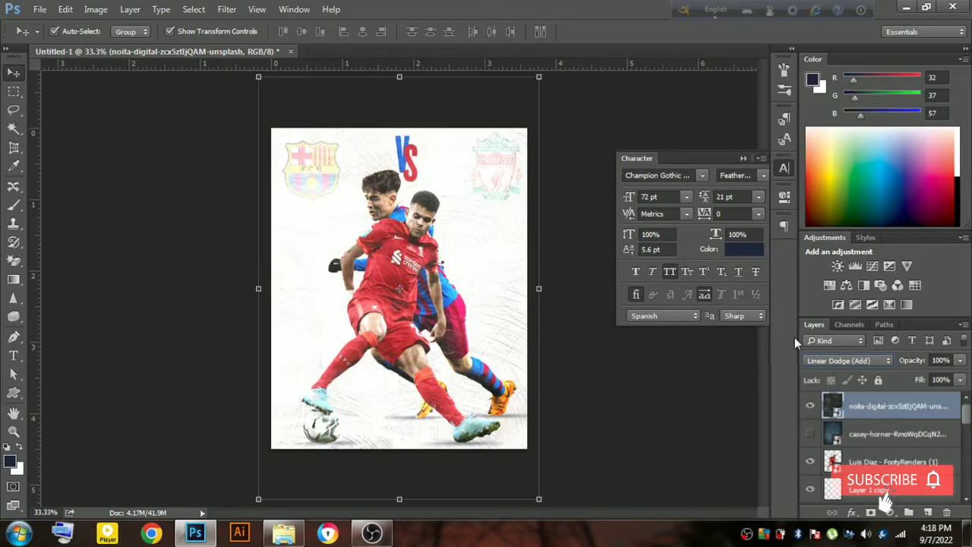
key("shift+plus")
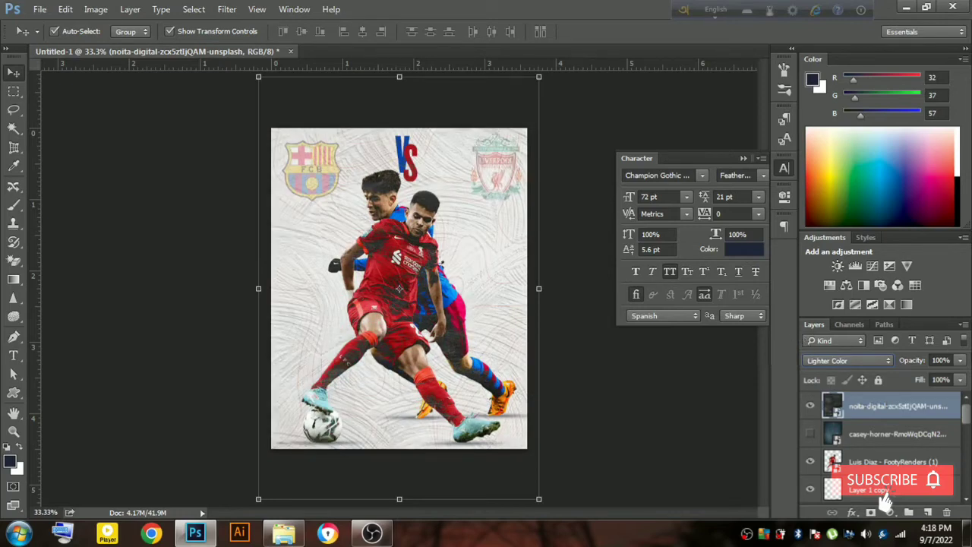
Set the grunge layer's Fill to 39% and make the casey-horner starburst layer visible.
mouse_move(959, 380)
left_mouse_down()
mouse_move(948, 400)
mouse_move(934, 395)
left_mouse_up()
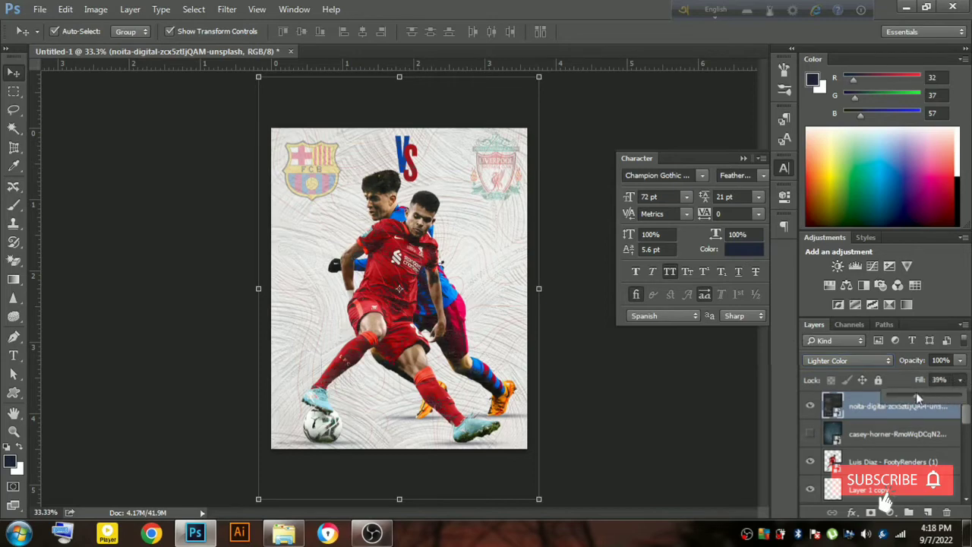
left_click(810, 405)
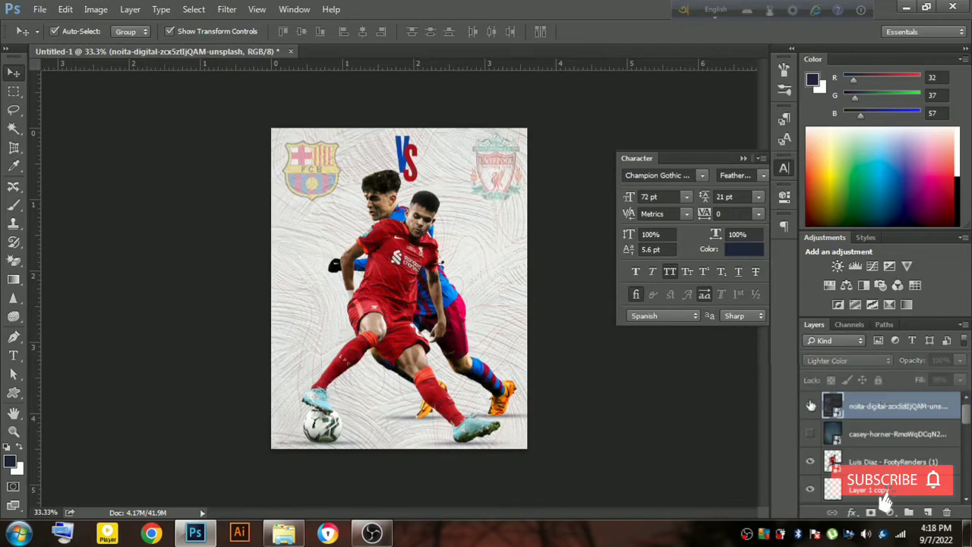
left_click(810, 405)
left_click(810, 404)
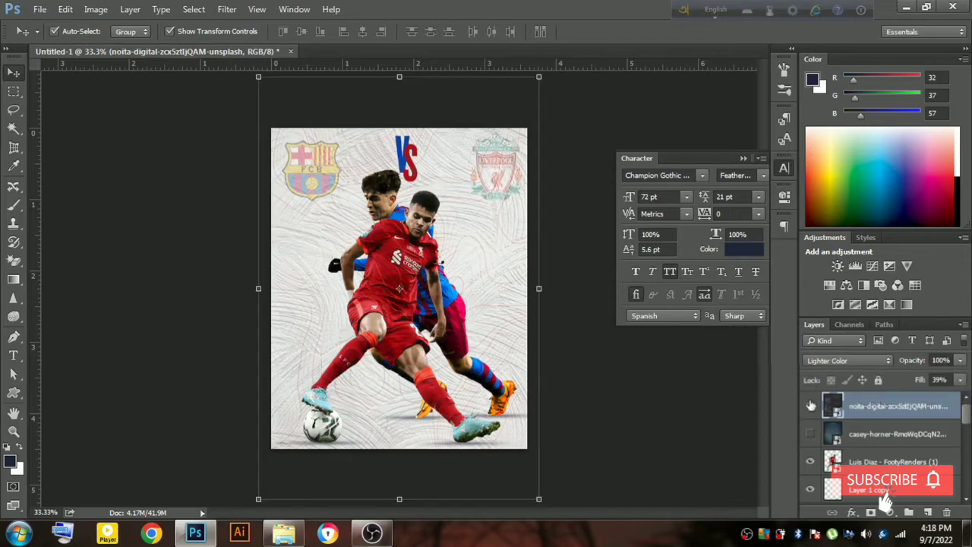
left_click(810, 434)
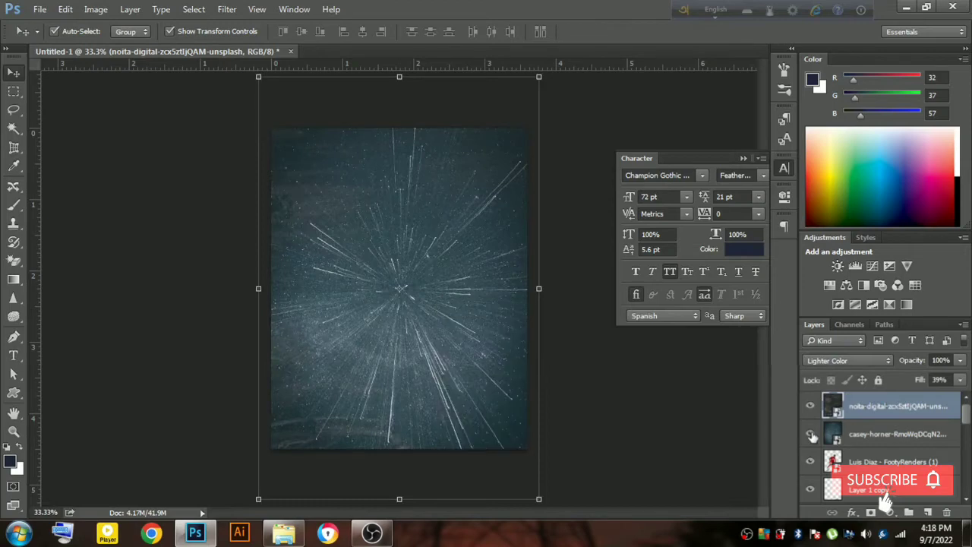
Move the casey-horner starburst layer to the top of the layer stack.
left_click(874, 434)
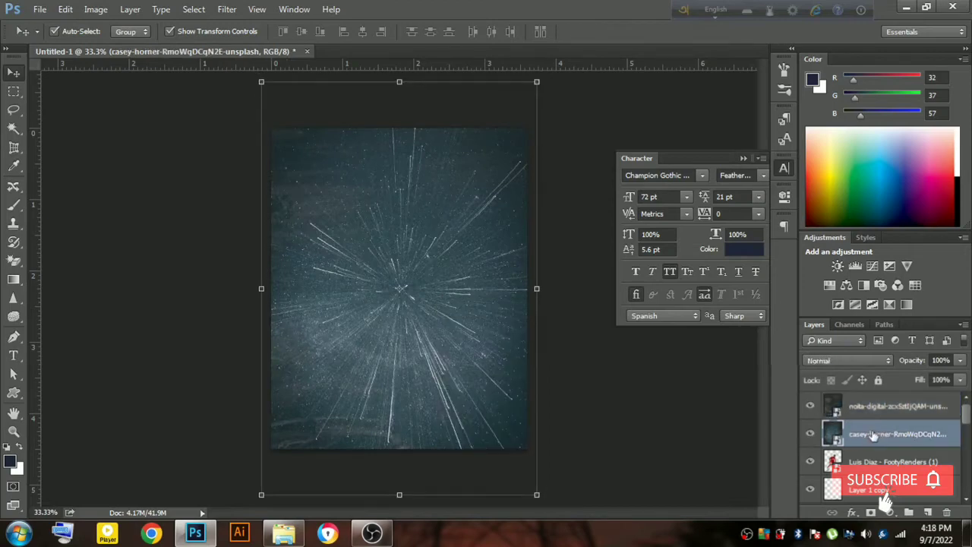
key("ctrl+shift+bracketleft")
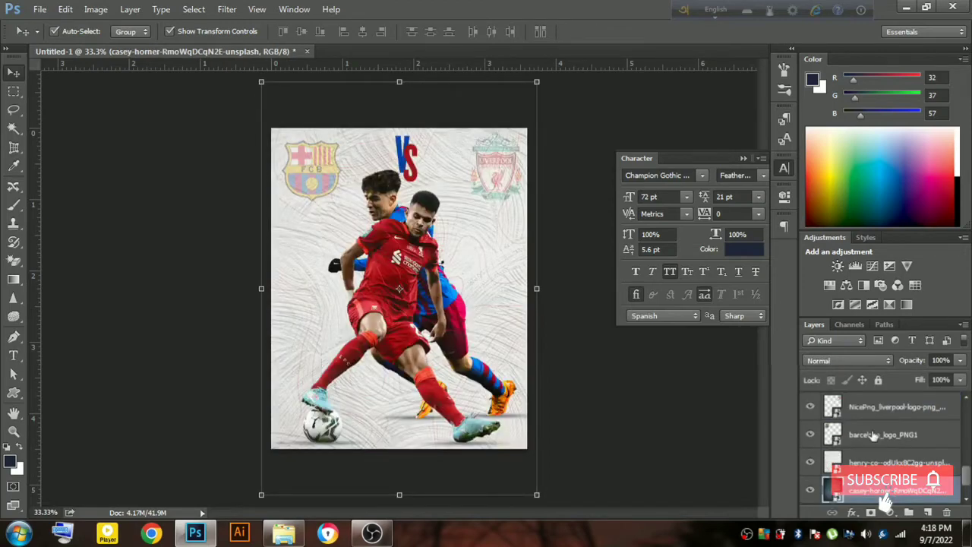
key("ctrl+shift+bracketright")
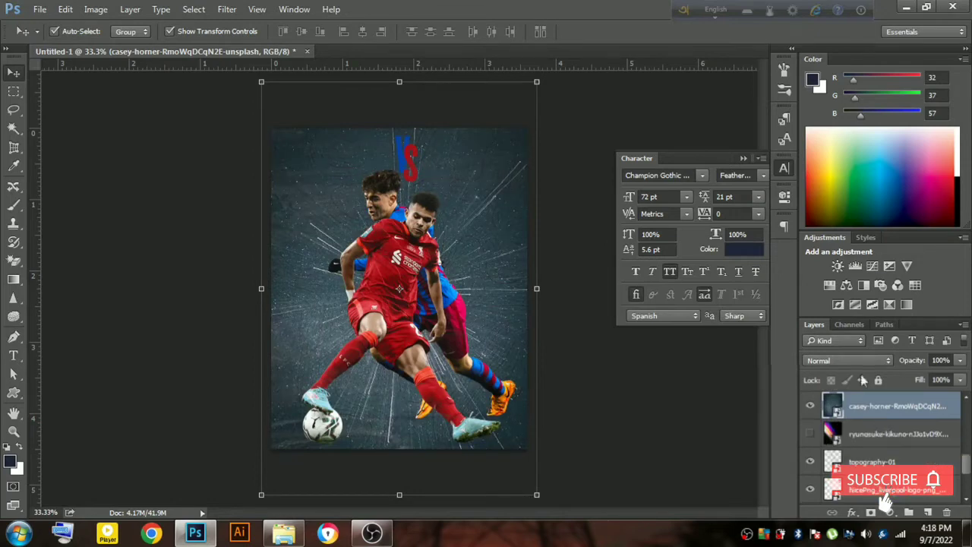
Try blend modes on the starburst layer, settling on Color Burn.
left_click(832, 362)
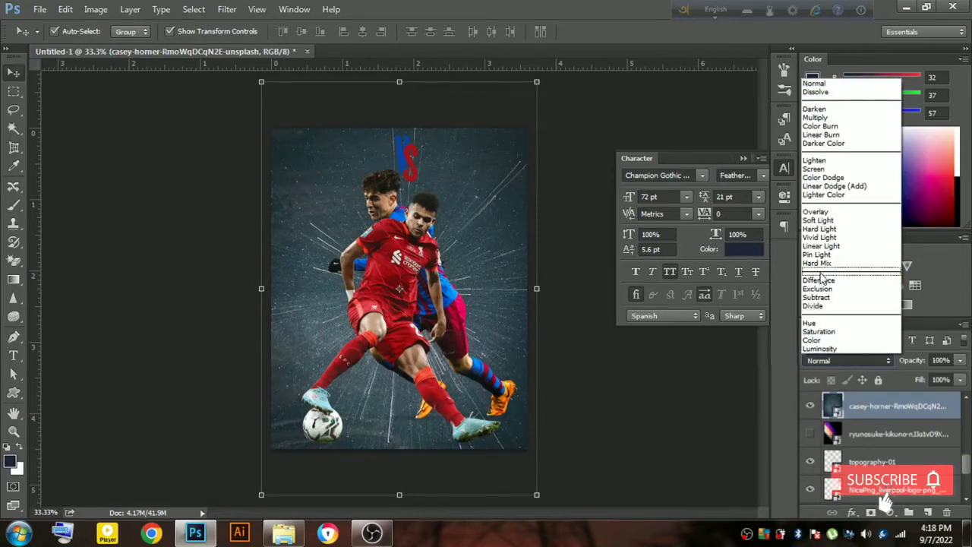
left_click(819, 280)
key("Up")
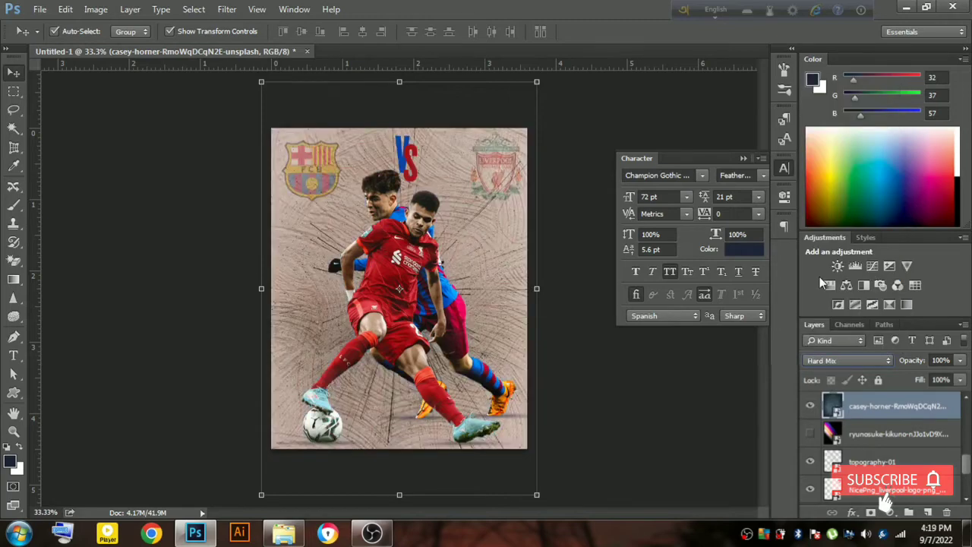
key("Up")
key("Up")
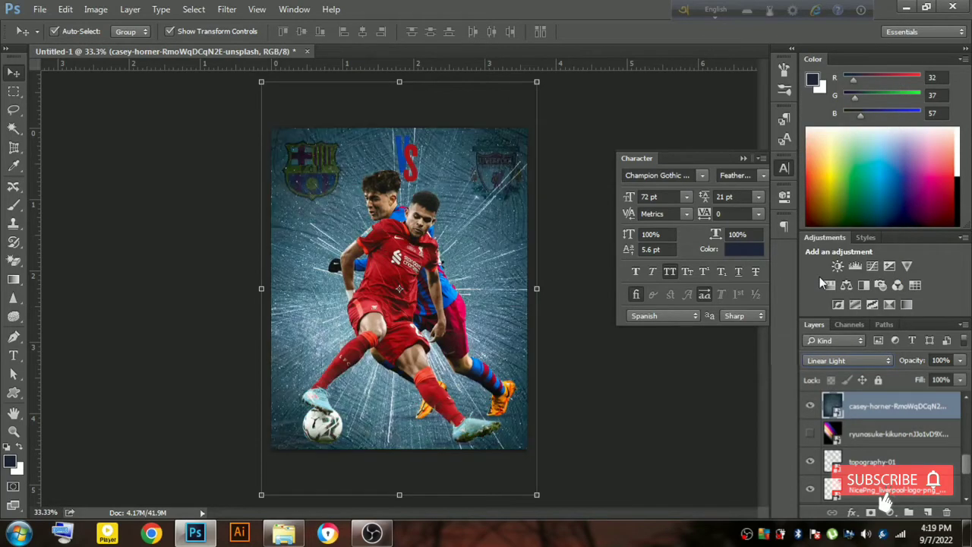
key("Up")
key("Up")
key("Up")
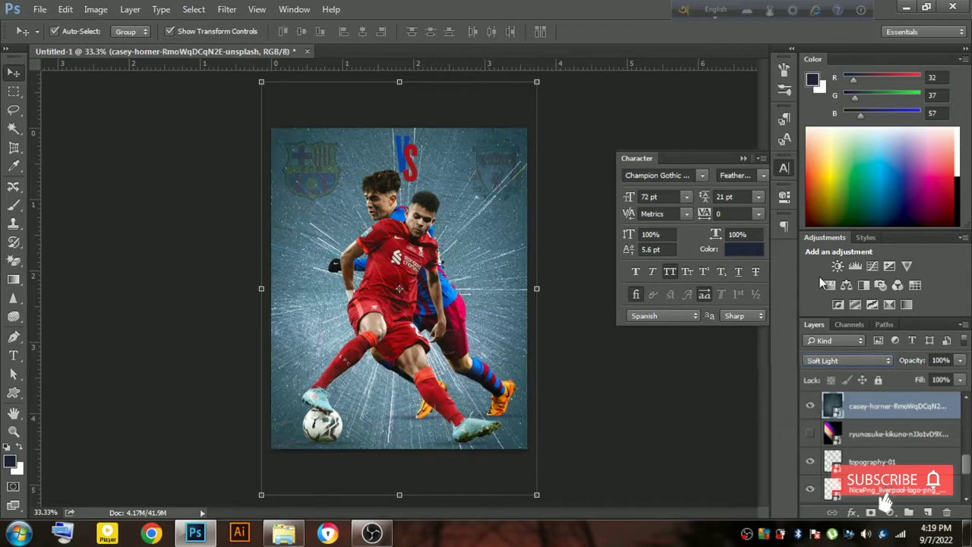
key("Up")
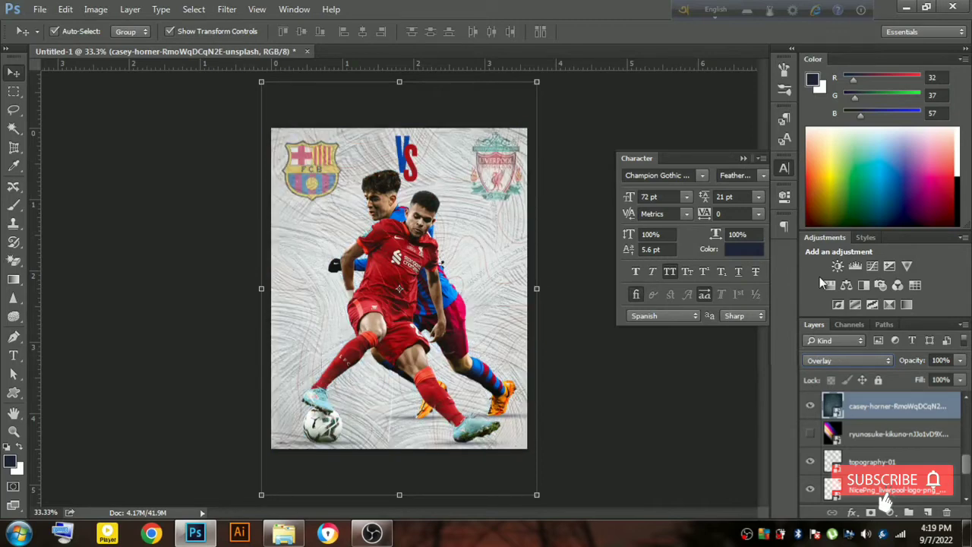
key("Up")
key("Up")
key("Up")
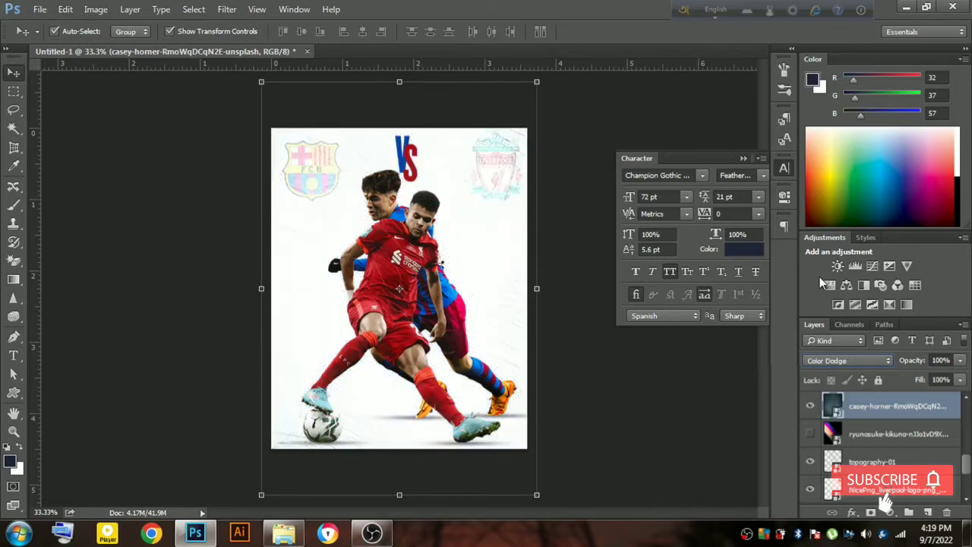
key("Up")
key("Up")
key("Up")
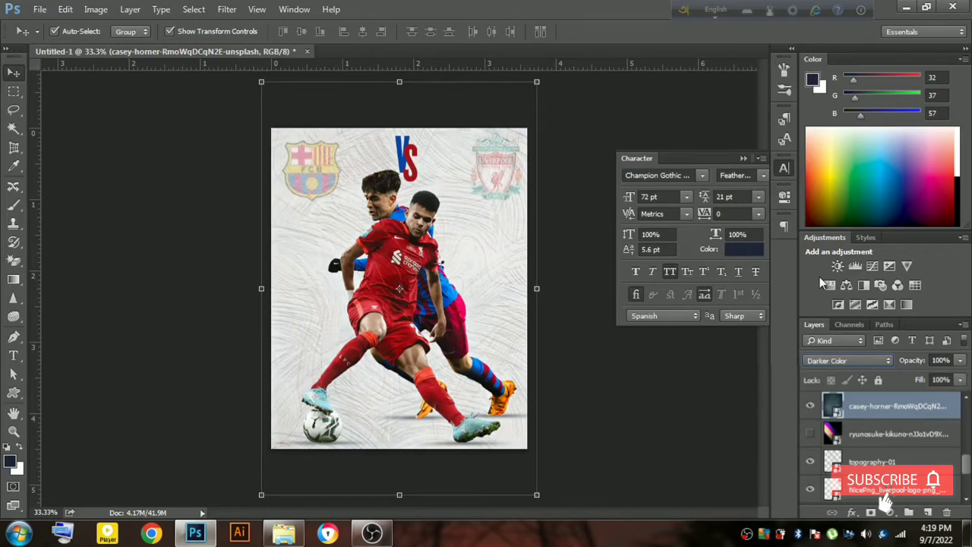
key("Up")
key("Up")
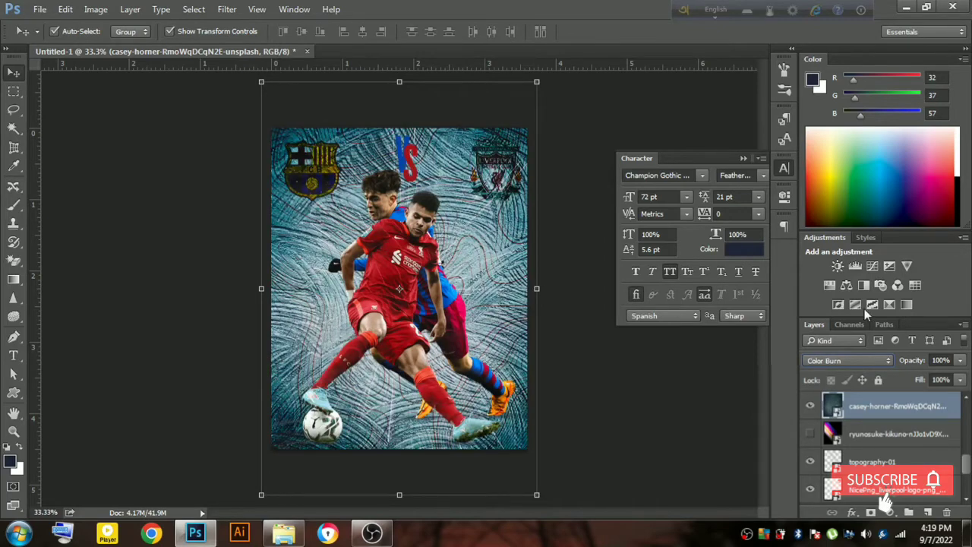
Lower the starburst layer's Fill to 34% and compare it on and off.
left_click(960, 379)
left_click_drag(963, 396, 912, 398)
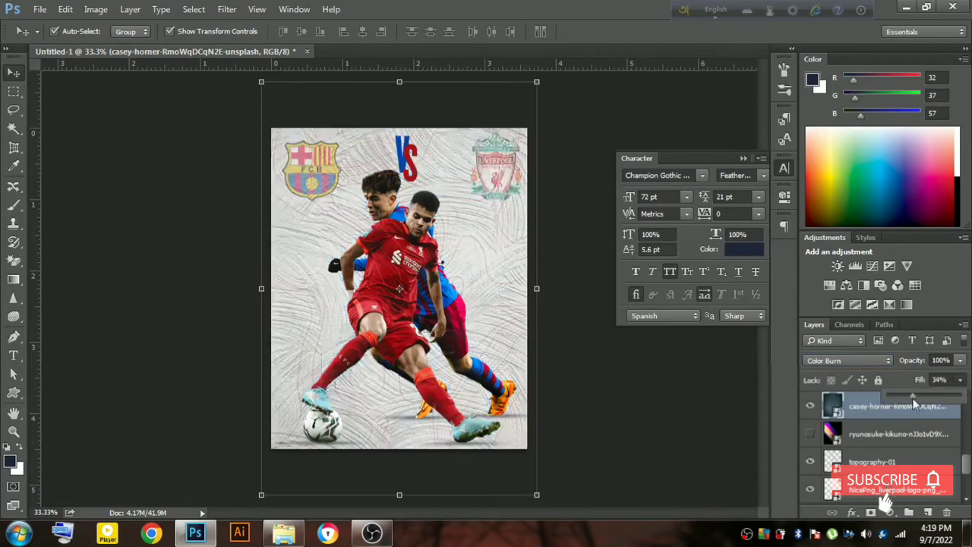
left_click(809, 407)
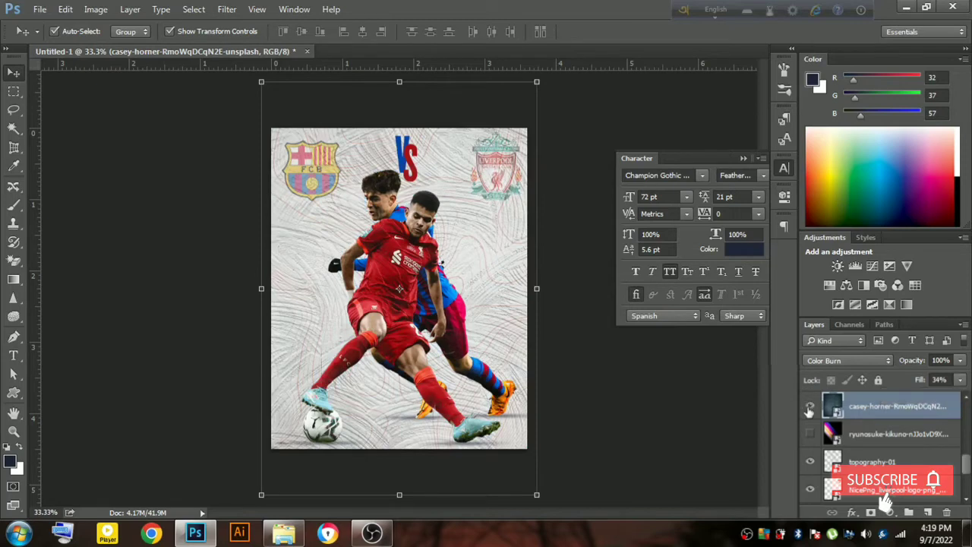
left_click(809, 408)
Show the pink ryunosuke flare layer and shift the texture layers across the canvas.
left_click(810, 434)
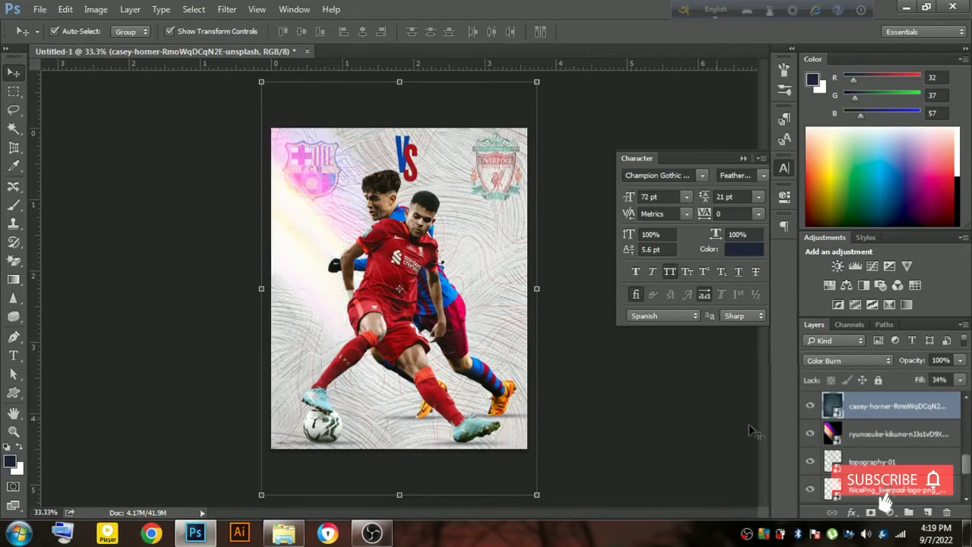
left_click_drag(299, 256, 422, 334)
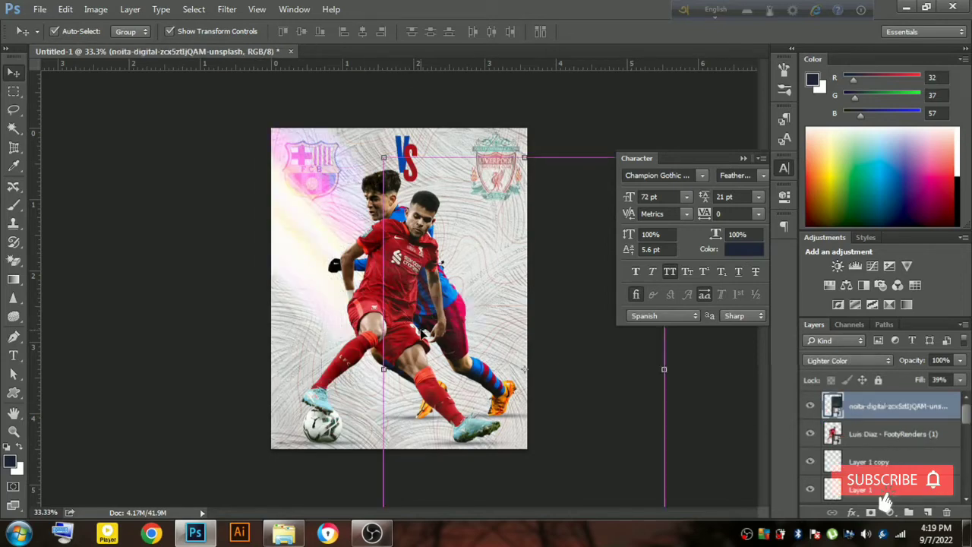
scroll(849, 442, "down", 2)
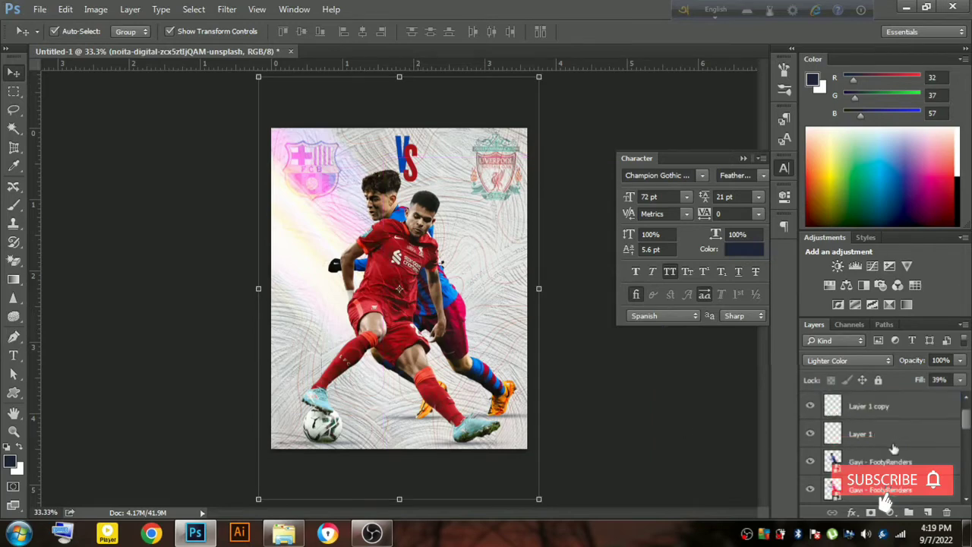
scroll(873, 452, "down", 2)
scroll(894, 462, "down", 2)
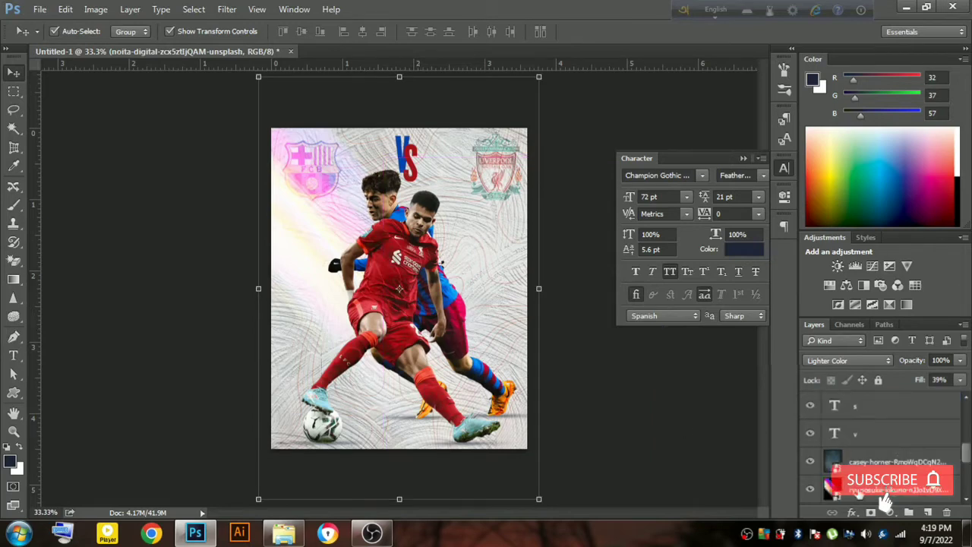
left_click(858, 490)
left_click_drag(301, 261, 373, 310)
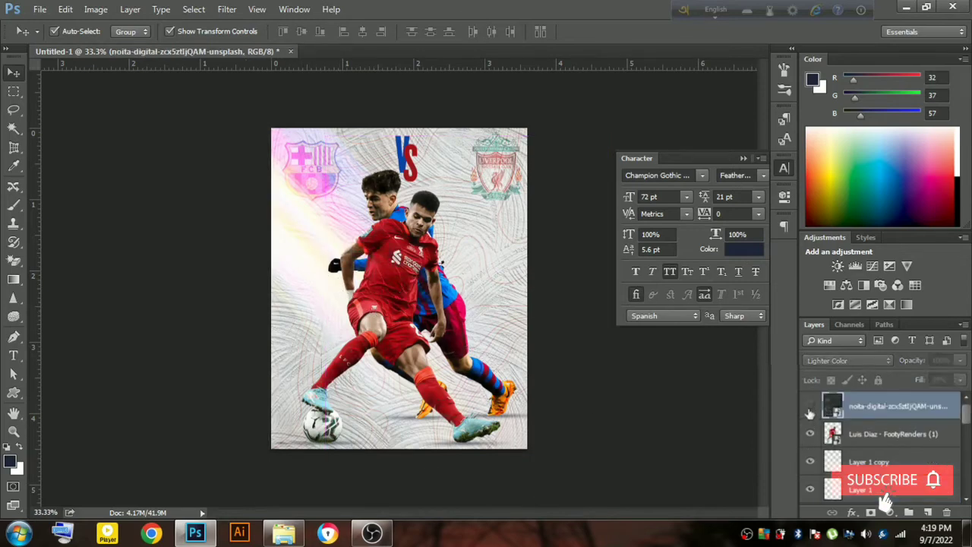
left_click_drag(316, 251, 365, 287)
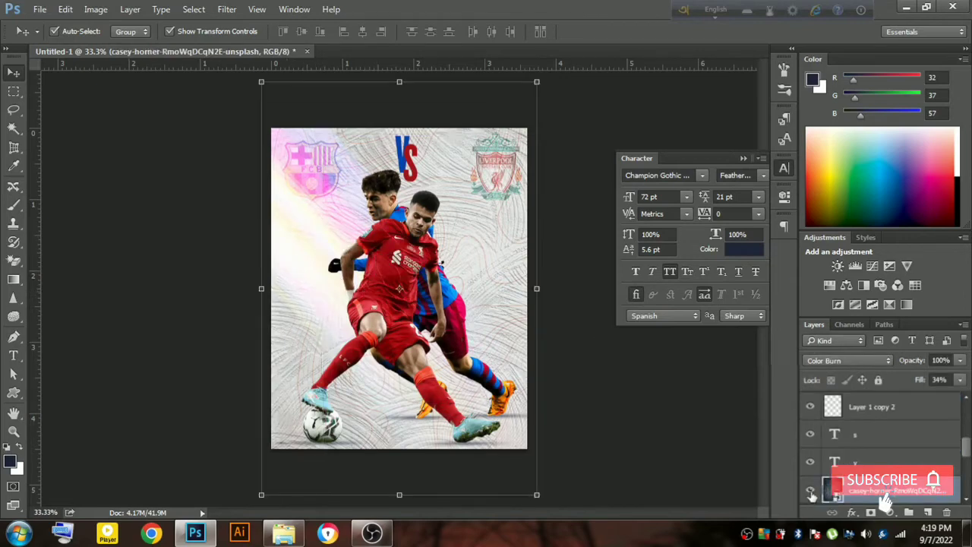
Move the pink glow lower and to the right, then hide its layer again.
left_click(809, 490)
mouse_move(327, 277)
left_mouse_down()
mouse_move(325, 296)
mouse_move(276, 261)
mouse_move(300, 320)
mouse_move(296, 413)
mouse_move(341, 450)
mouse_move(377, 417)
mouse_move(378, 396)
left_mouse_up()
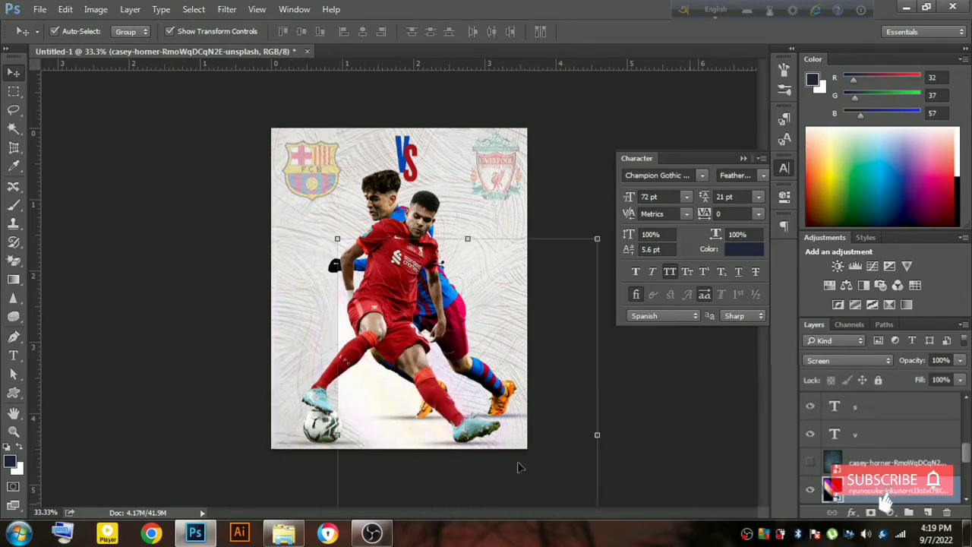
left_click(824, 492)
left_click(809, 461)
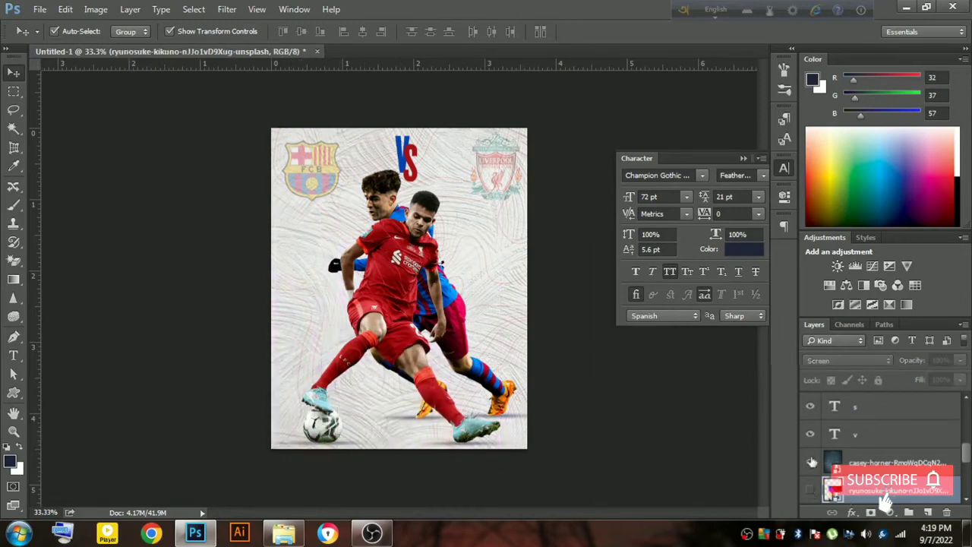
scroll(915, 444, "up", 3)
scroll(915, 444, "up", 2)
Show the noita-digital texture layer again, then scroll the BG folder to the SNOW_TEXTURE files.
left_click(809, 406)
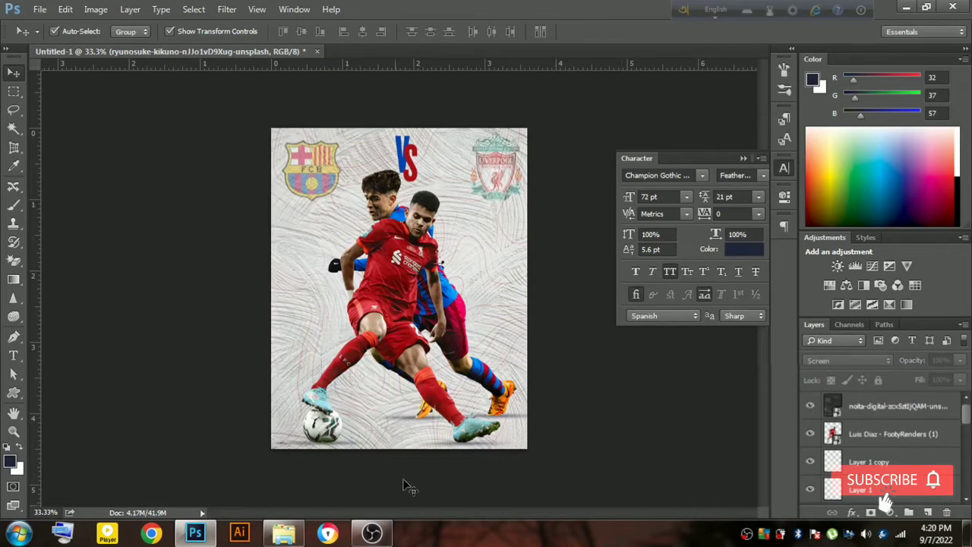
left_click(283, 533)
scroll(529, 385, "down", 3)
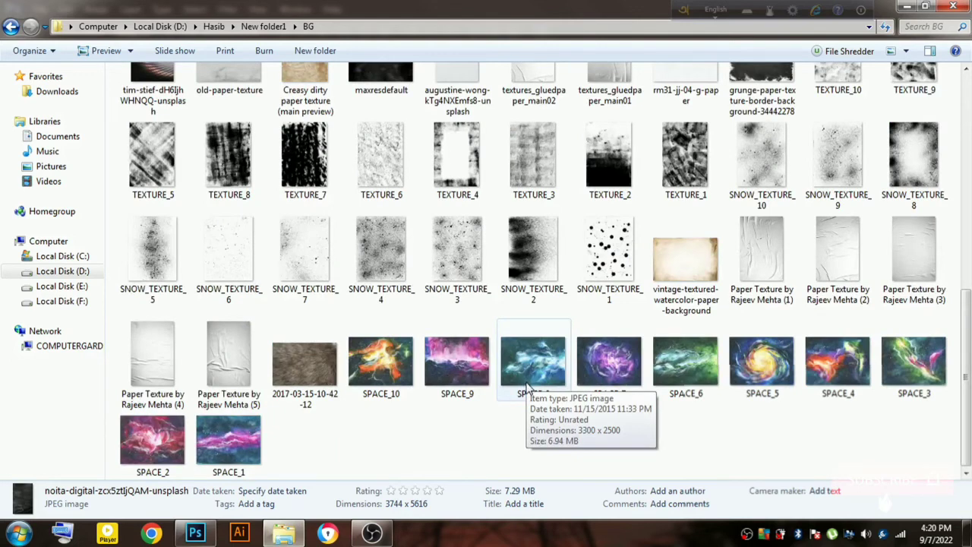
Drop SNOW_TEXTURE_8 onto the poster and scale it up to cover the whole canvas.
mouse_move(914, 160)
left_mouse_down()
mouse_move(664, 328)
mouse_move(391, 332)
mouse_move(425, 293)
left_mouse_up()
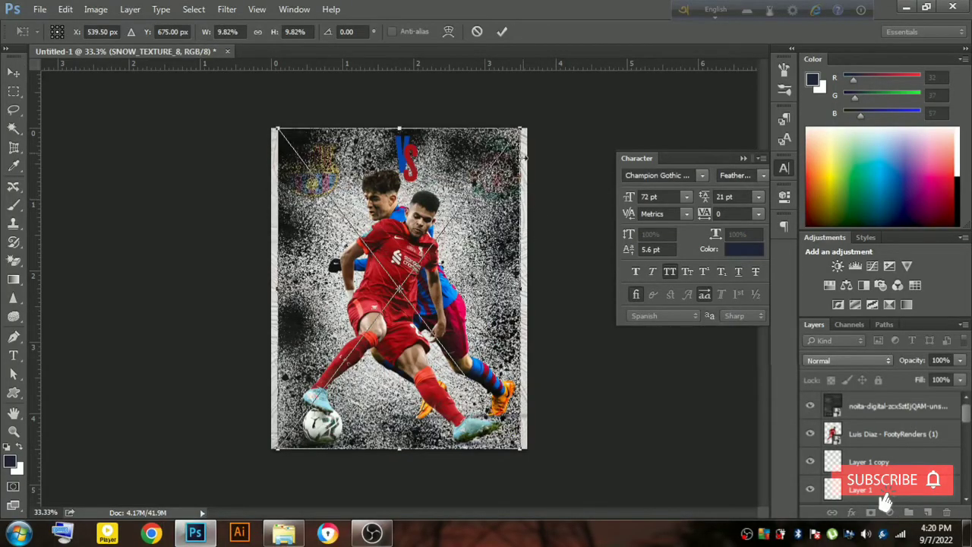
left_click_drag(523, 129, 534, 116)
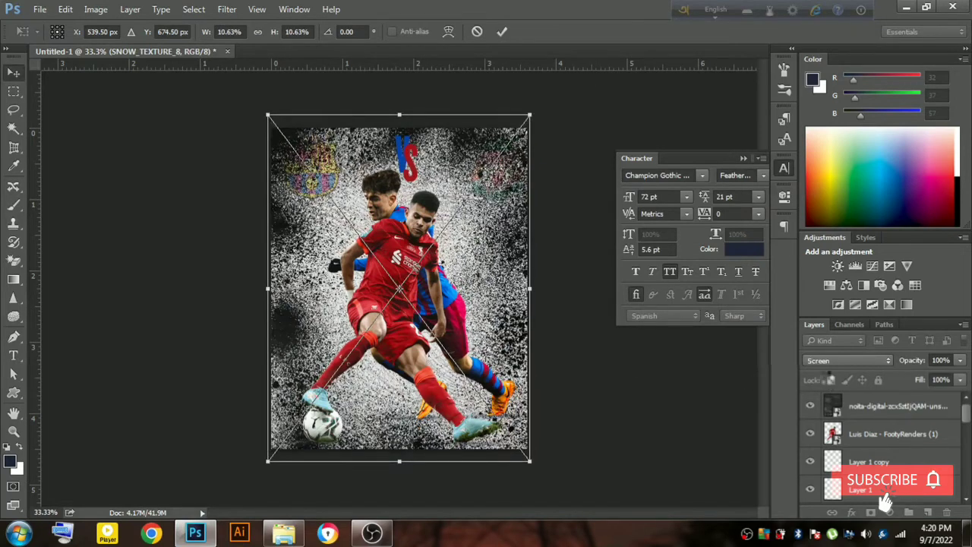
key("Return")
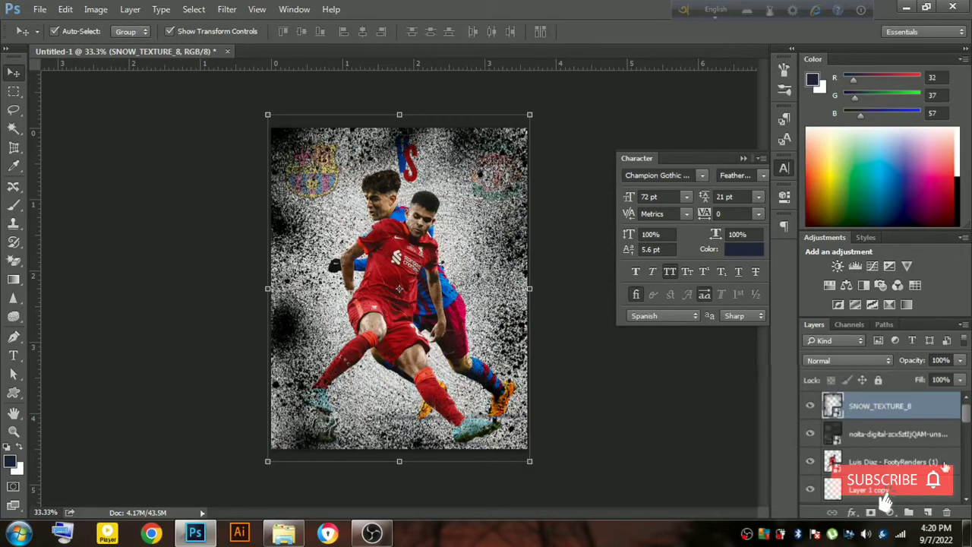
Try Difference blending on the snow texture and toggle its visibility to compare.
left_click(846, 360)
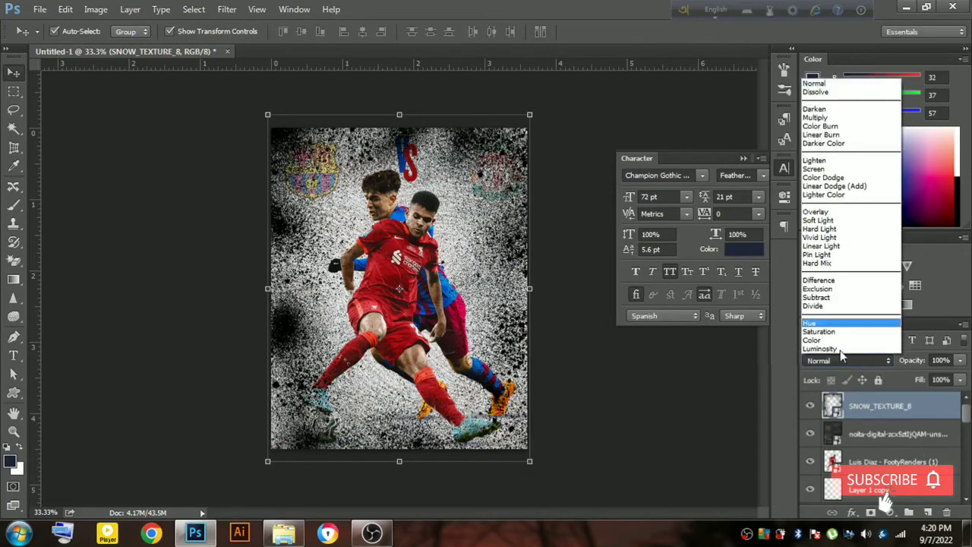
left_click(818, 278)
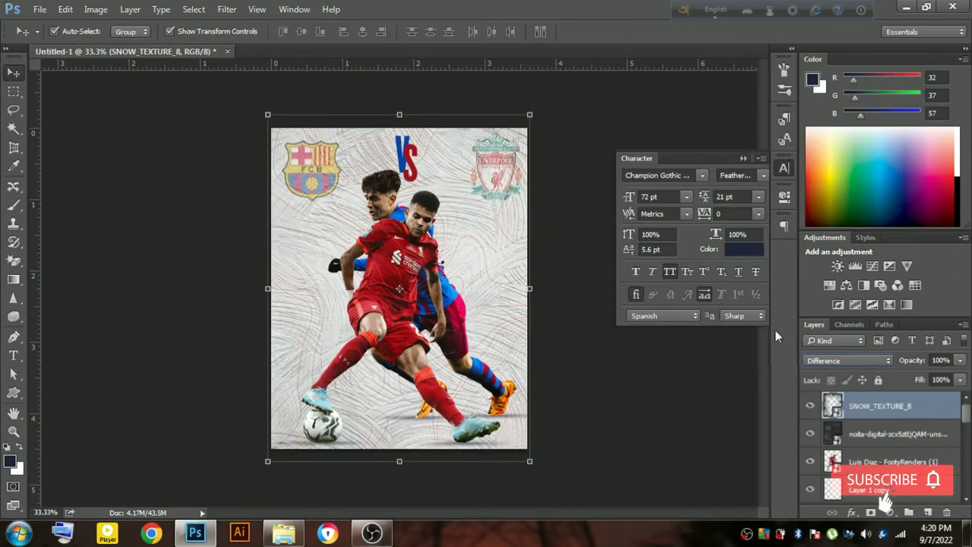
left_click(811, 406)
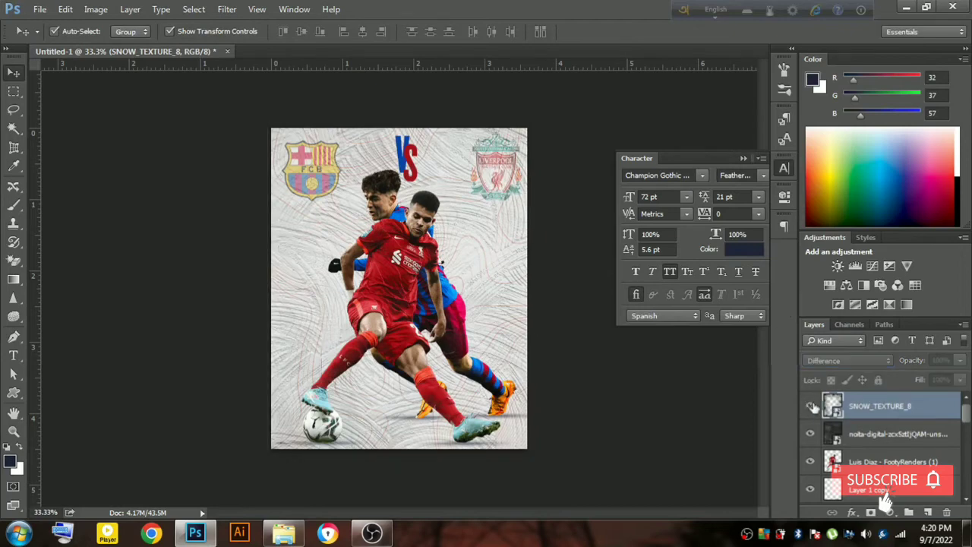
left_click(811, 407)
left_click(811, 407)
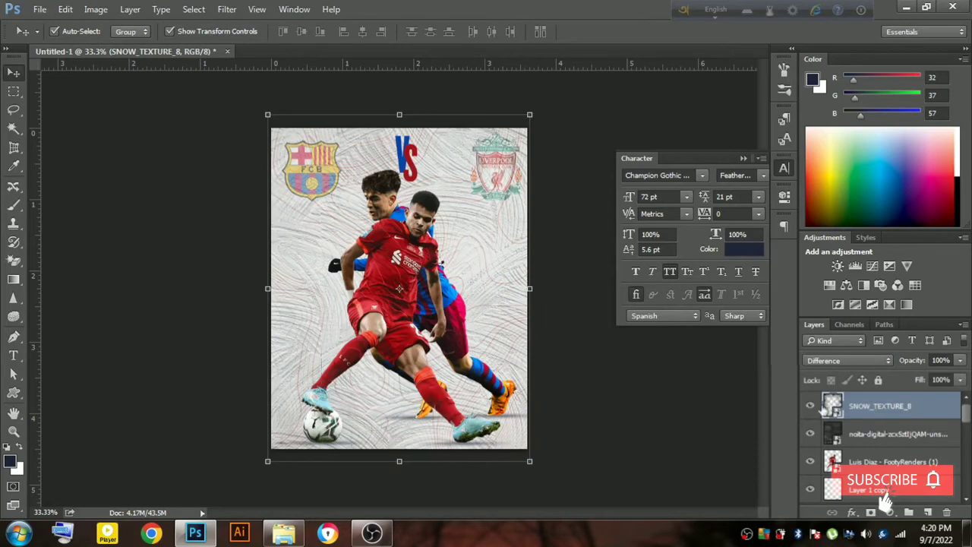
Preview the snow texture in Multiply, Color Burn, Lighten and Soft Light, comparing with it hidden.
left_click(836, 362)
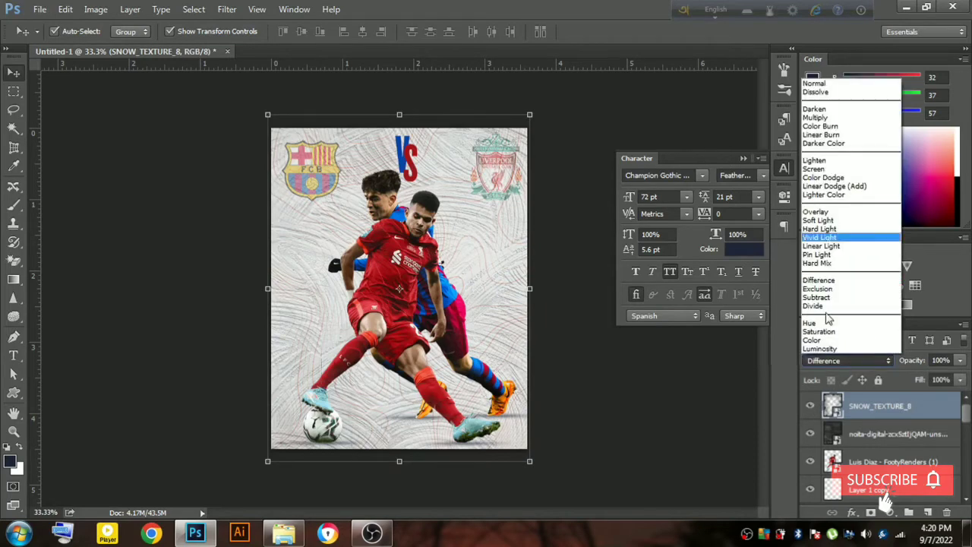
left_click(814, 118)
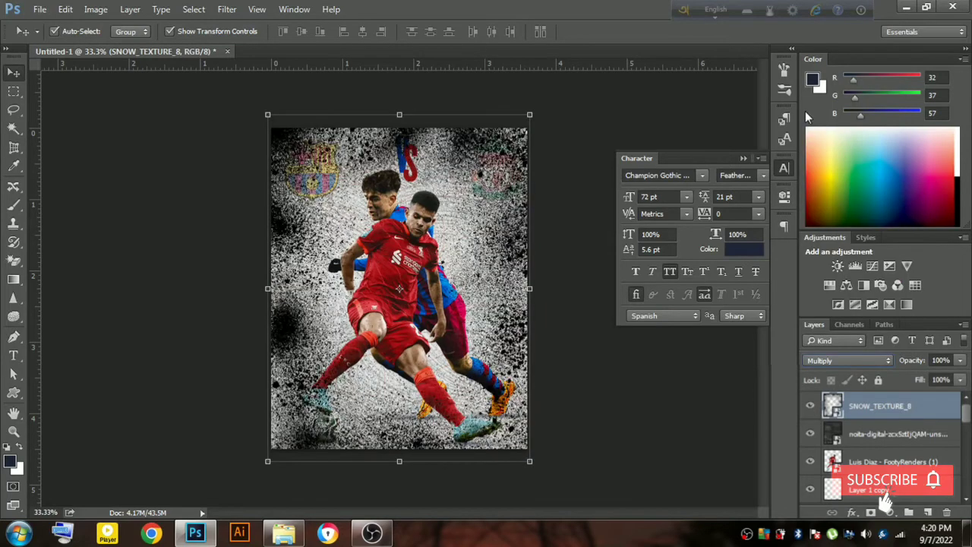
key("Down")
key("Down")
key("Down")
key("Down")
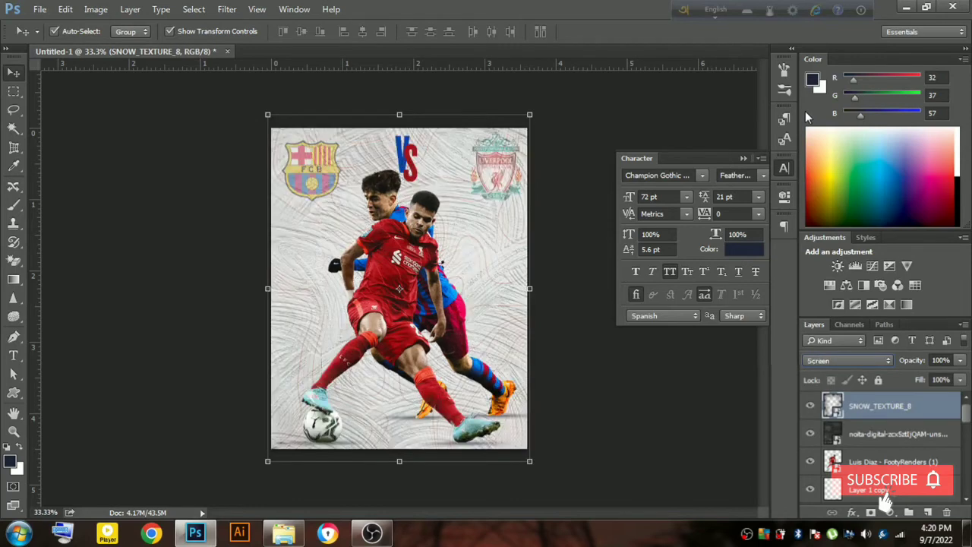
key("Down")
key("Down")
key("Down")
key("Down")
key("Down")
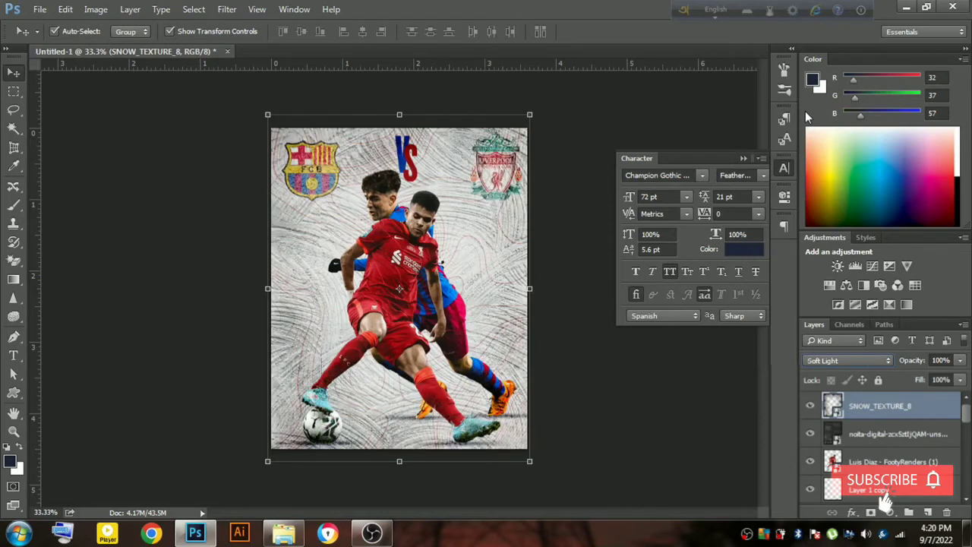
key("Down")
key("Down")
key("Up")
key("Up")
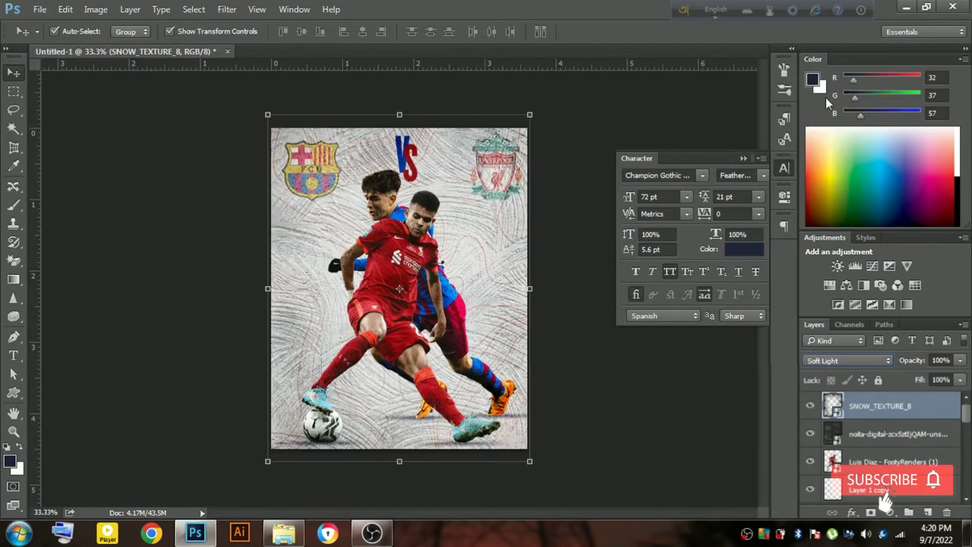
left_click(809, 406)
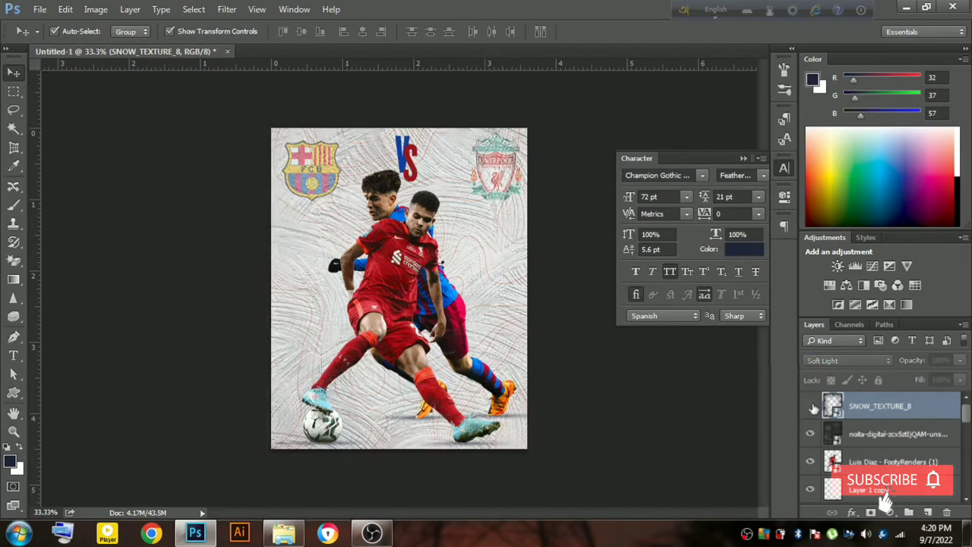
left_click(809, 406)
Try Hard Light and nearby modes, then settle the snow texture on Soft Light.
left_click(836, 364)
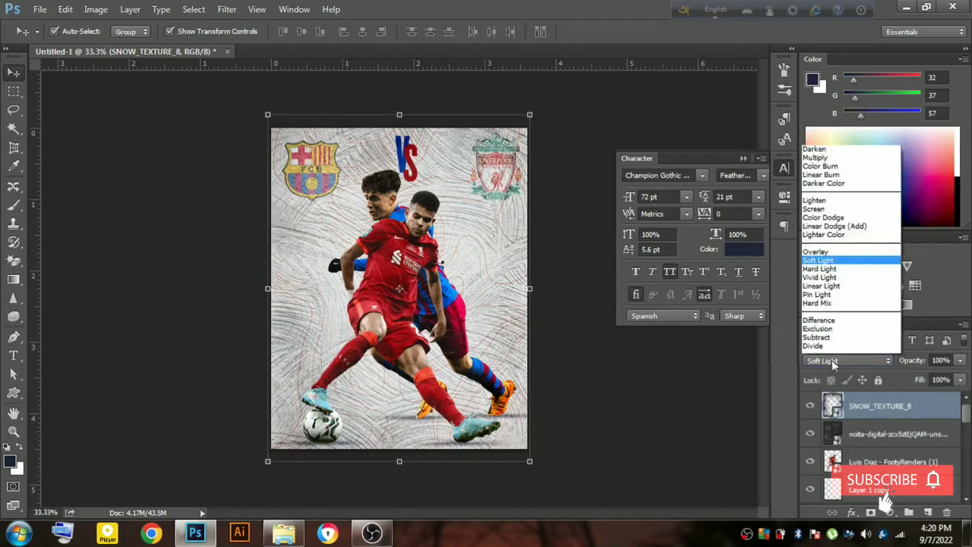
left_click(824, 228)
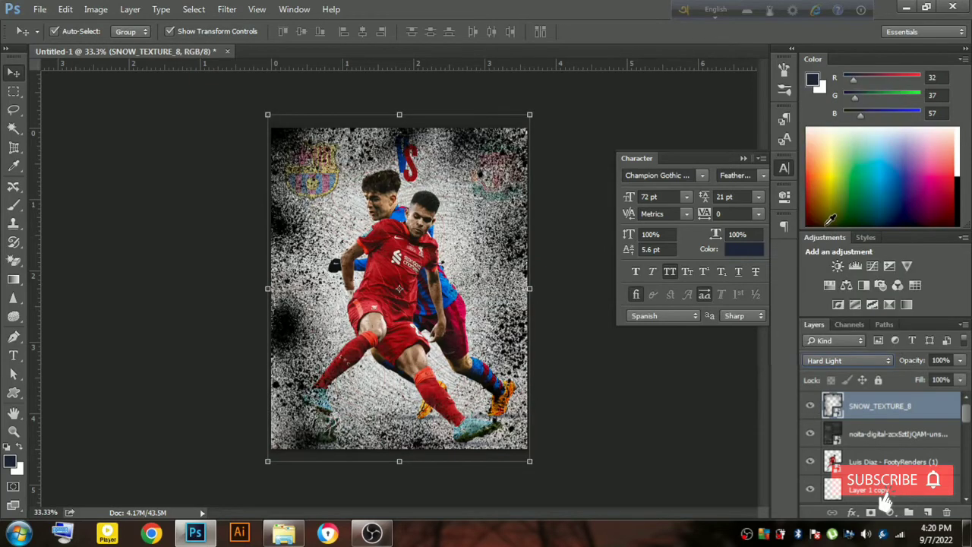
key("Down")
key("Down")
key("Down")
key("Down")
key("Down")
key("Down")
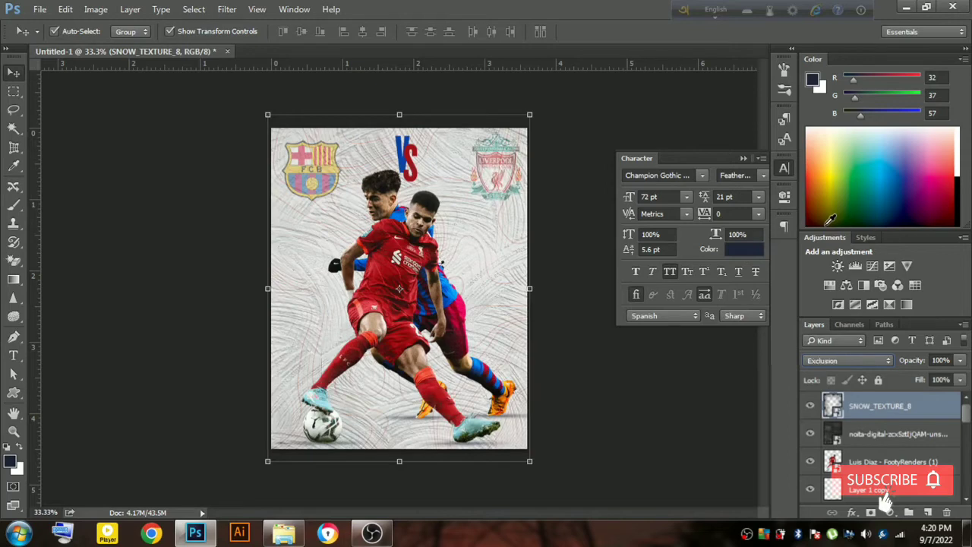
key("Down")
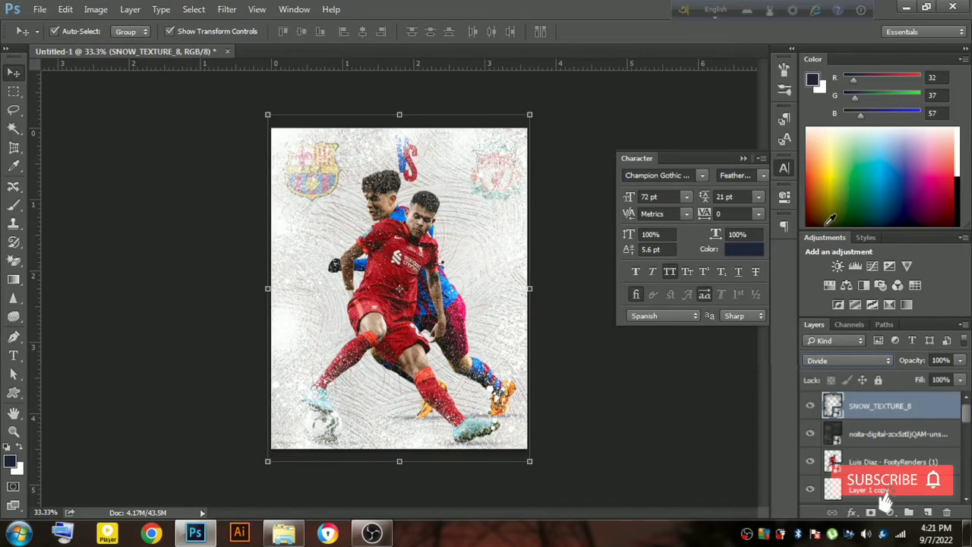
key("Down")
key("Down")
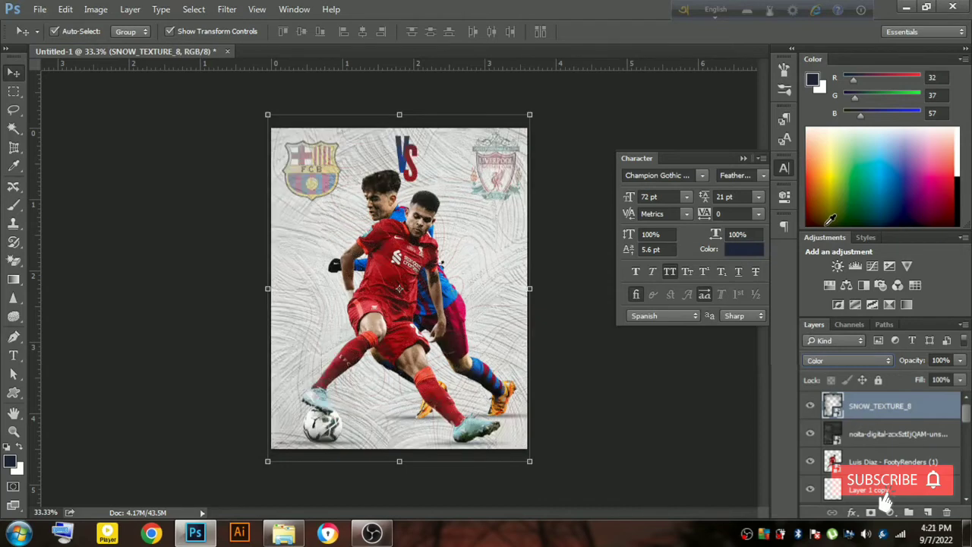
key("Down")
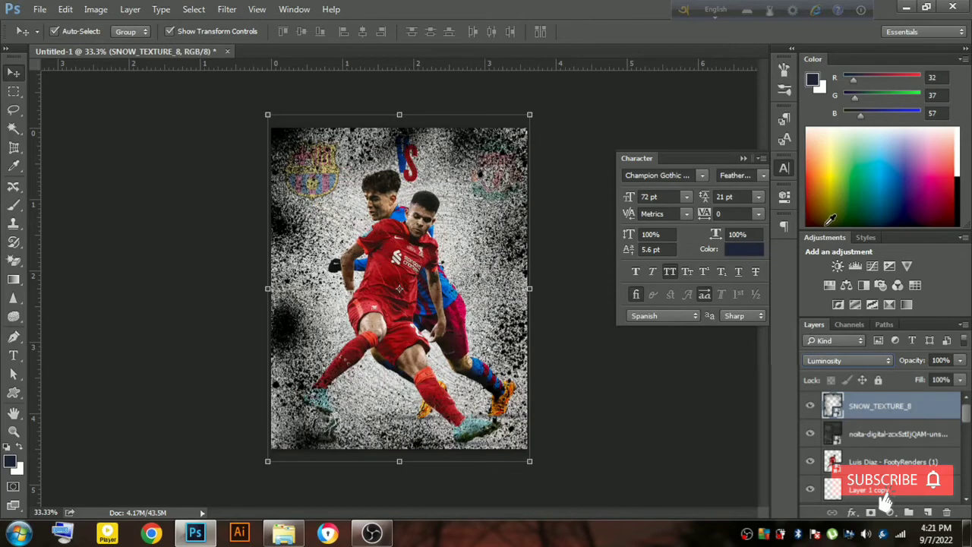
left_click(826, 362)
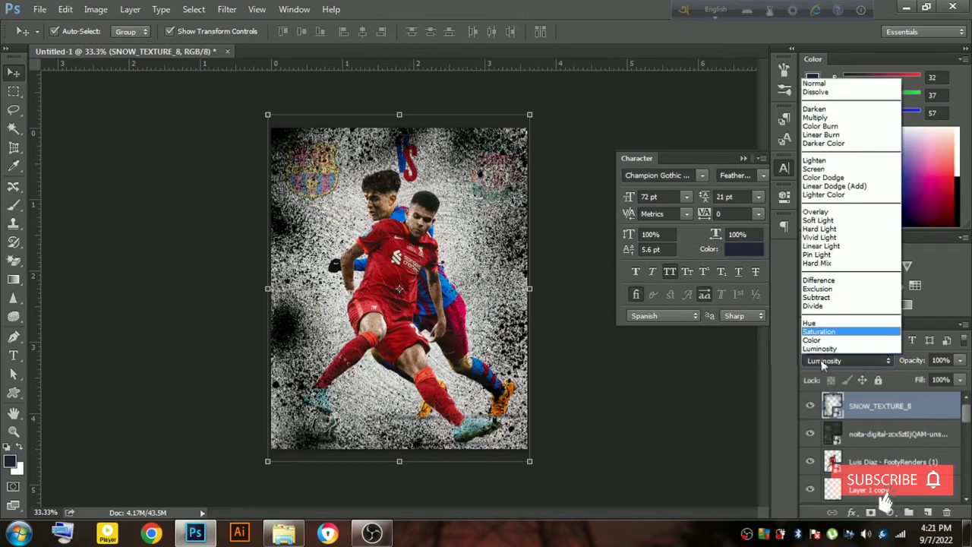
left_click(814, 220)
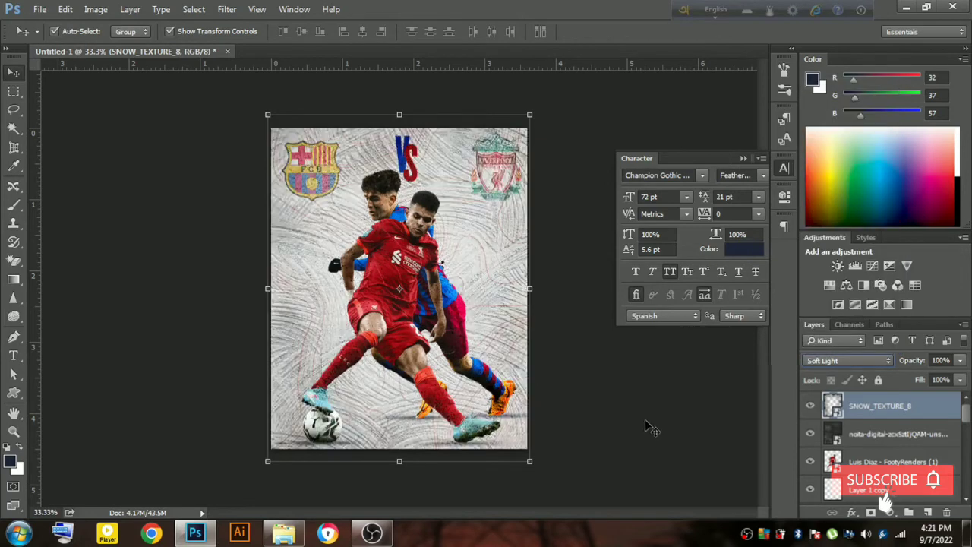
left_click(282, 536)
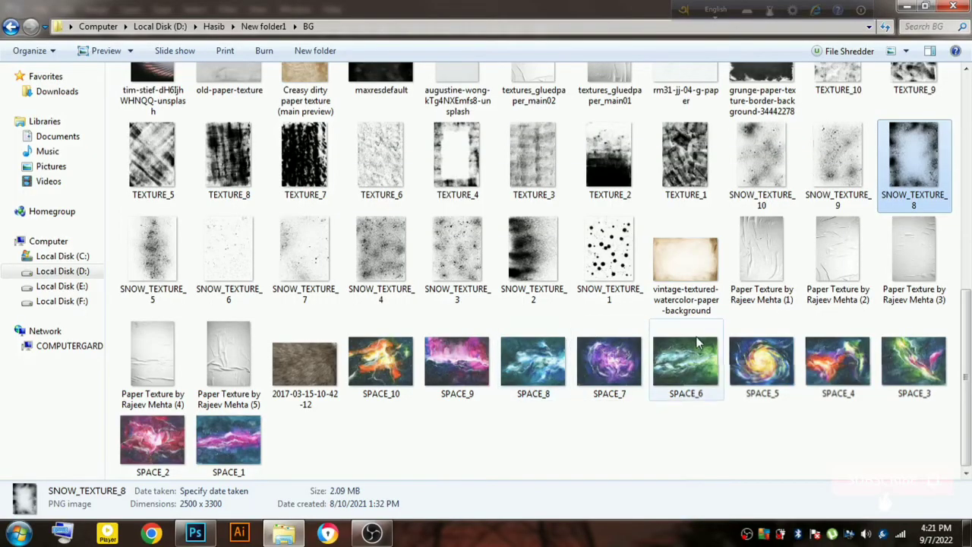
Scroll up to the hd-wallpaper paper texture and drag it into the poster.
scroll(683, 342, "up", 5)
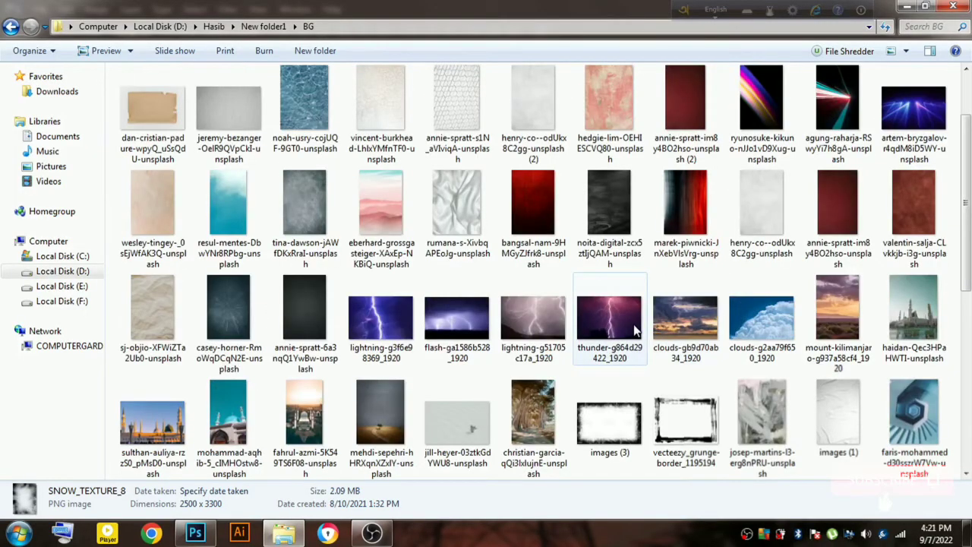
scroll(636, 328, "up", 1)
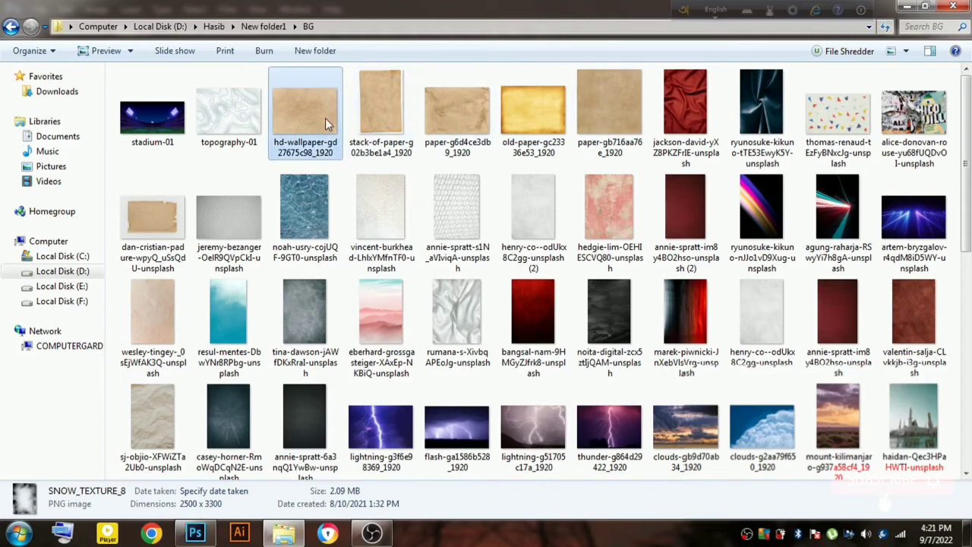
mouse_move(325, 118)
left_mouse_down()
mouse_move(221, 513)
mouse_move(884, 497)
mouse_move(417, 286)
left_mouse_up()
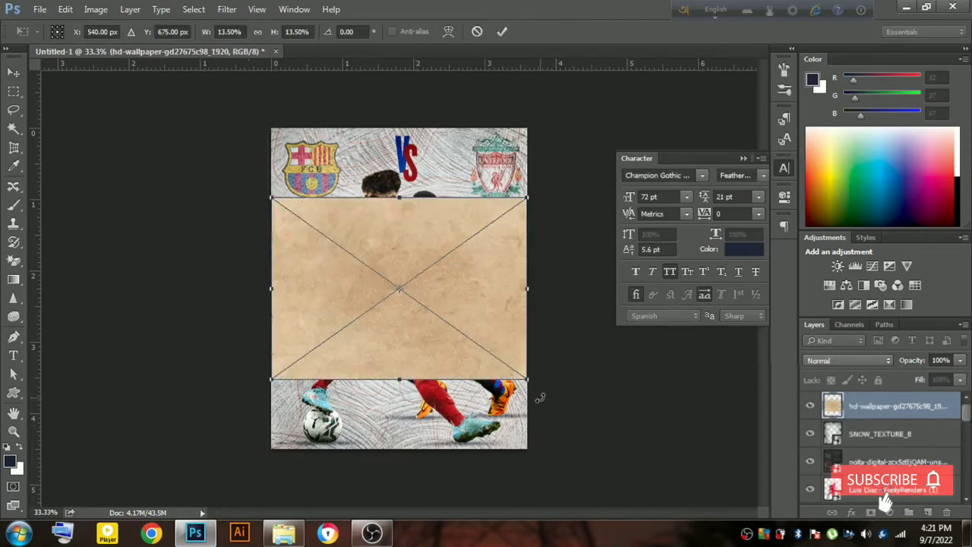
Rotate the paper texture 90°, enlarge it over the canvas, and change its blend mode.
left_click_drag(537, 387, 297, 440)
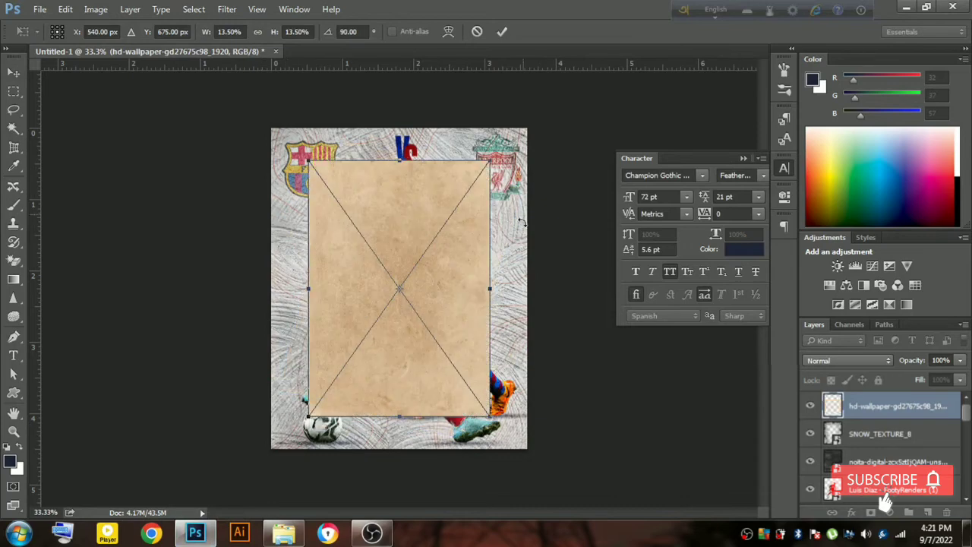
left_click_drag(490, 161, 551, 111)
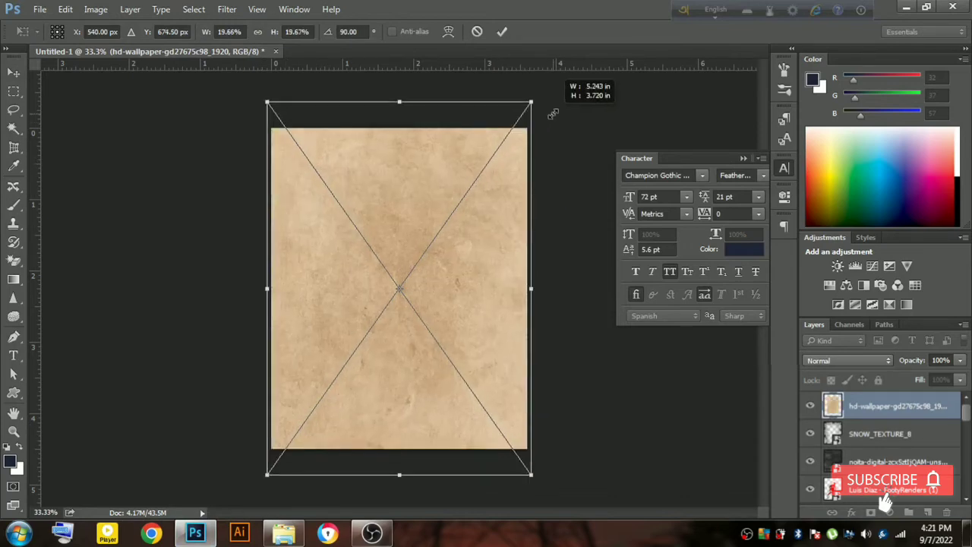
key("shift+alt+f")
key("shift+alt+n")
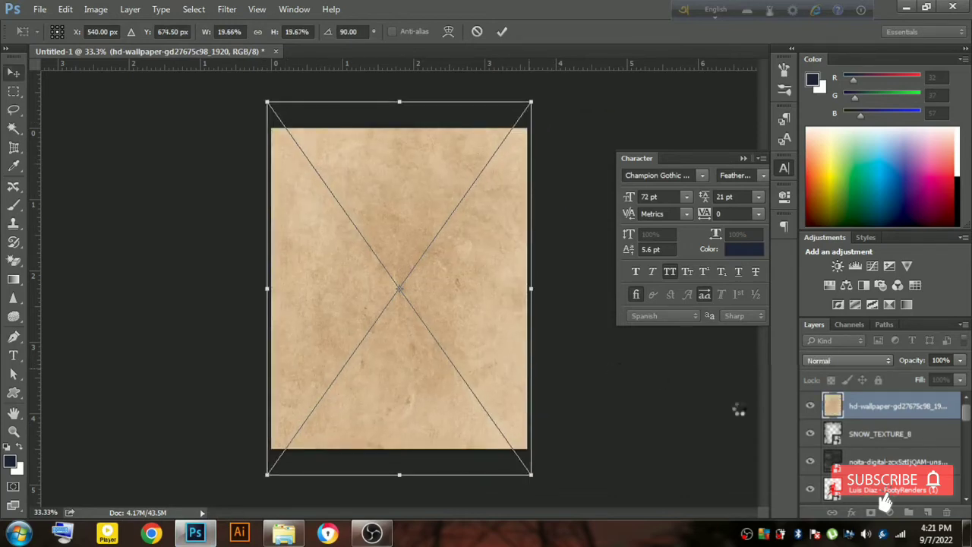
key("Return")
left_click(847, 361)
left_click(835, 348)
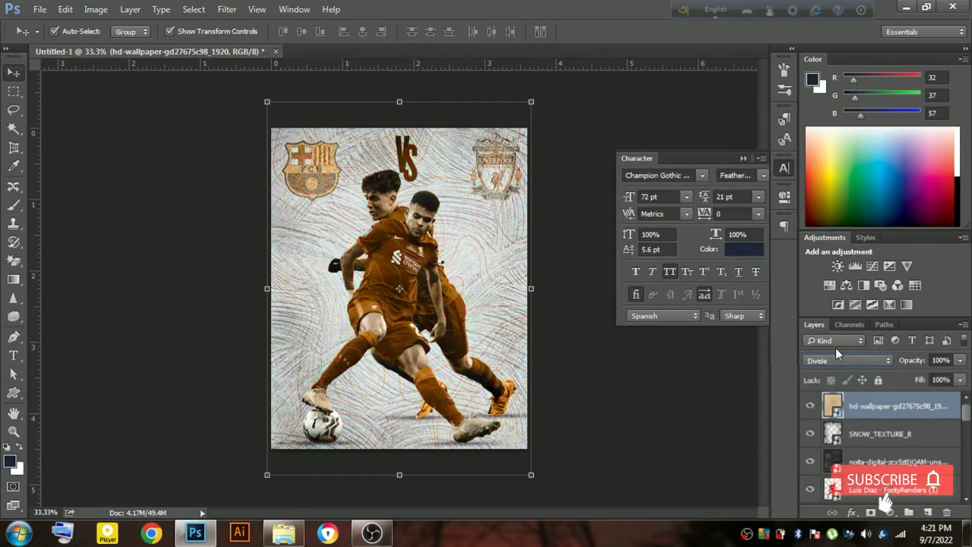
Preview the paper in Soft Light and Overlay, toggling its visibility to compare.
key("Up")
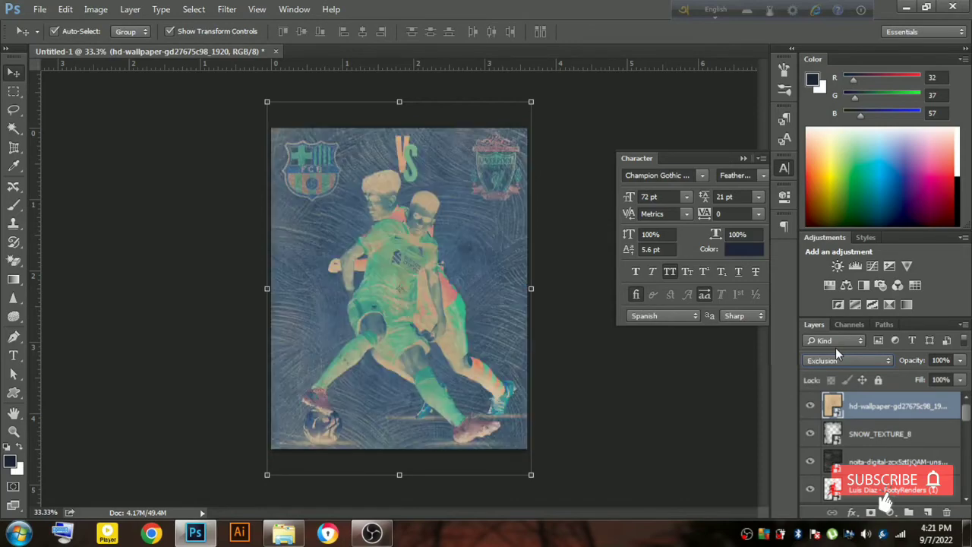
key("Up")
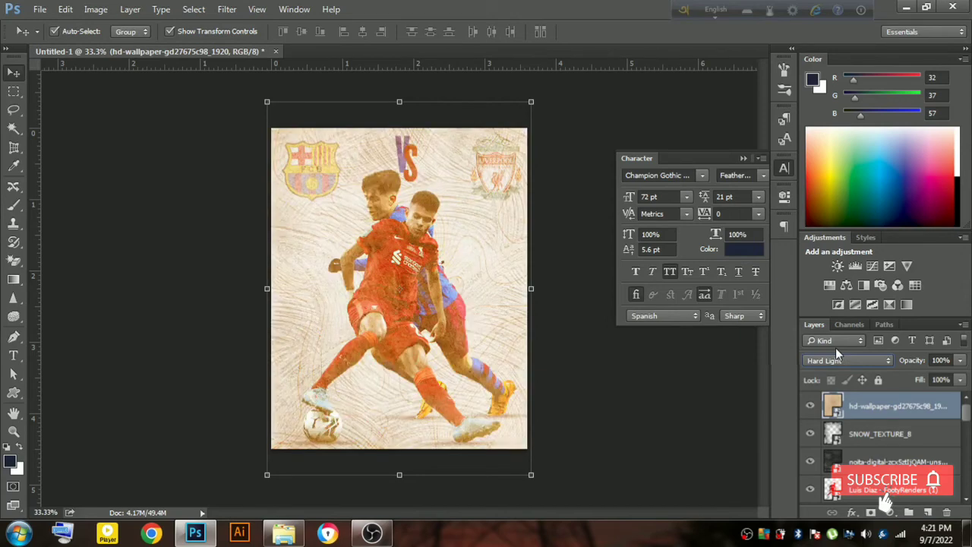
key("Up")
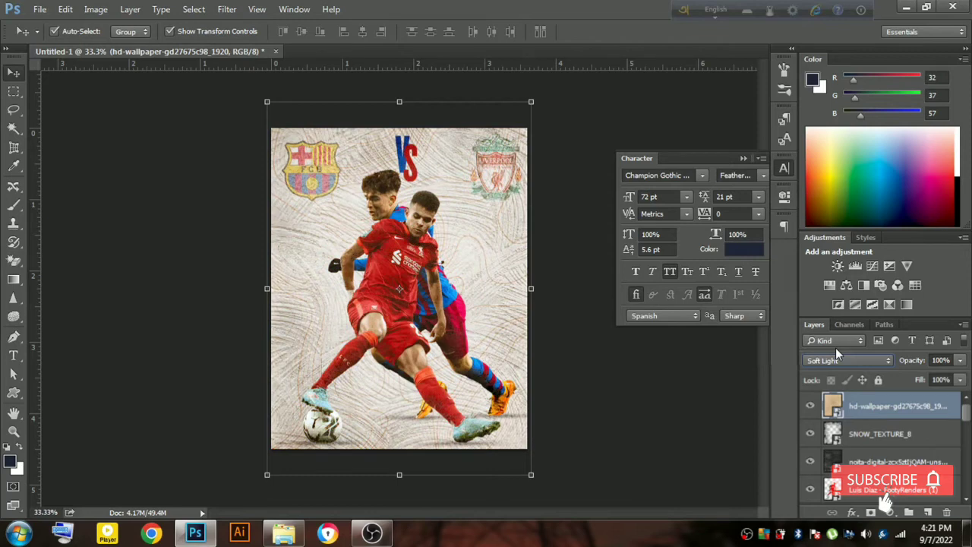
left_click(810, 407)
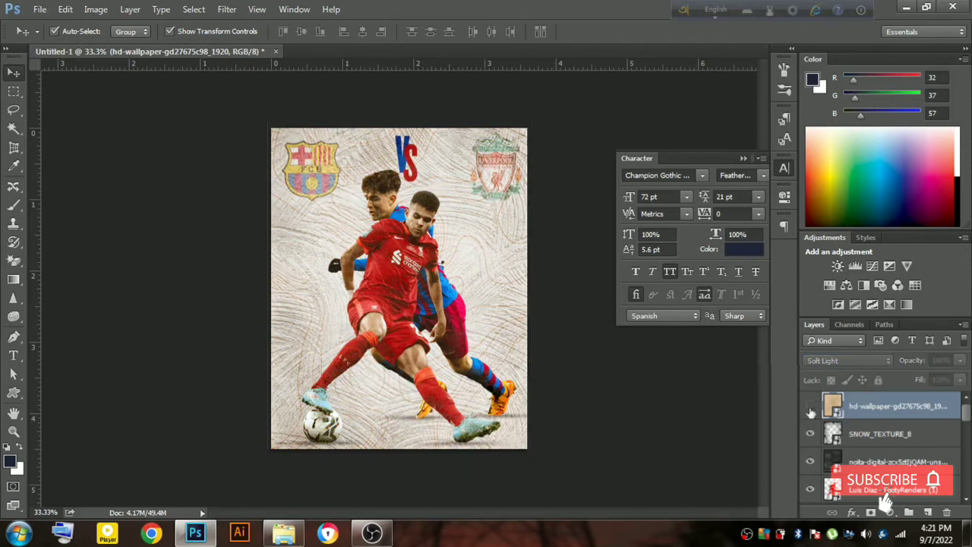
left_click(810, 407)
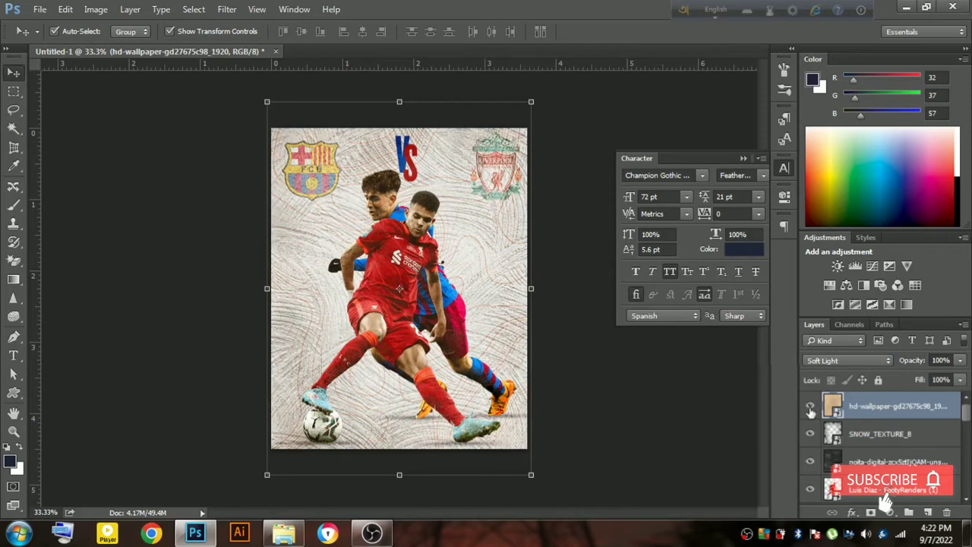
left_click(837, 361)
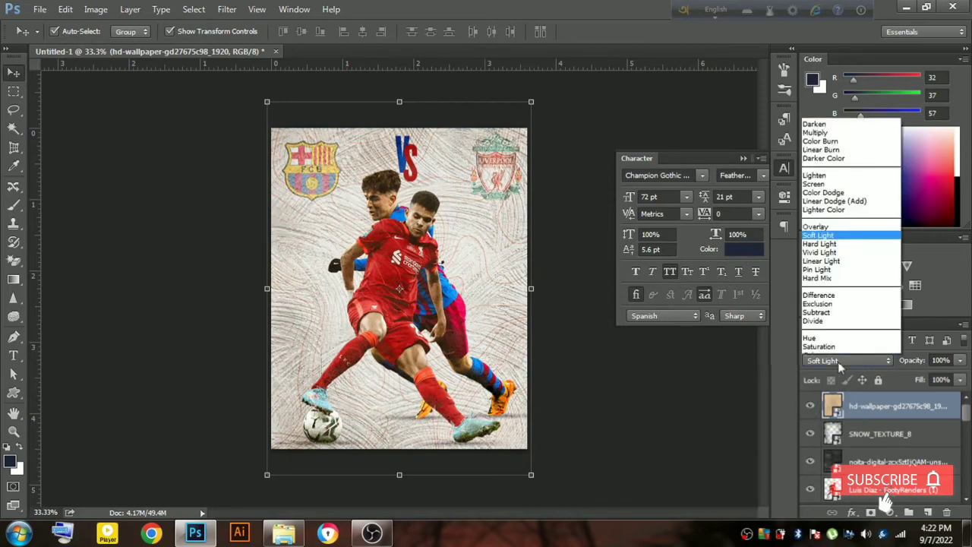
left_click(819, 212)
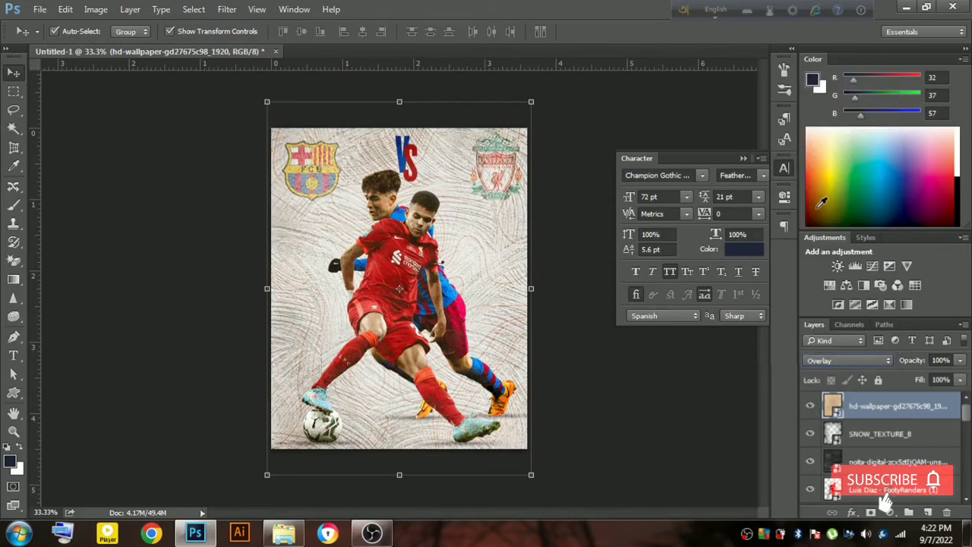
Step the paper through darker blend modes for a warm, aged-paper tone.
key("shift+minus")
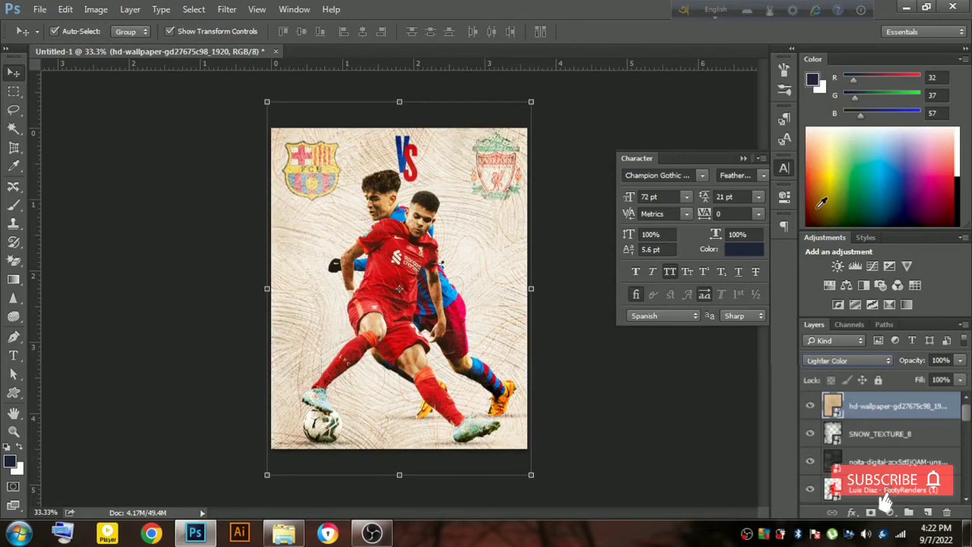
key("shift+minus")
key("shift+minus")
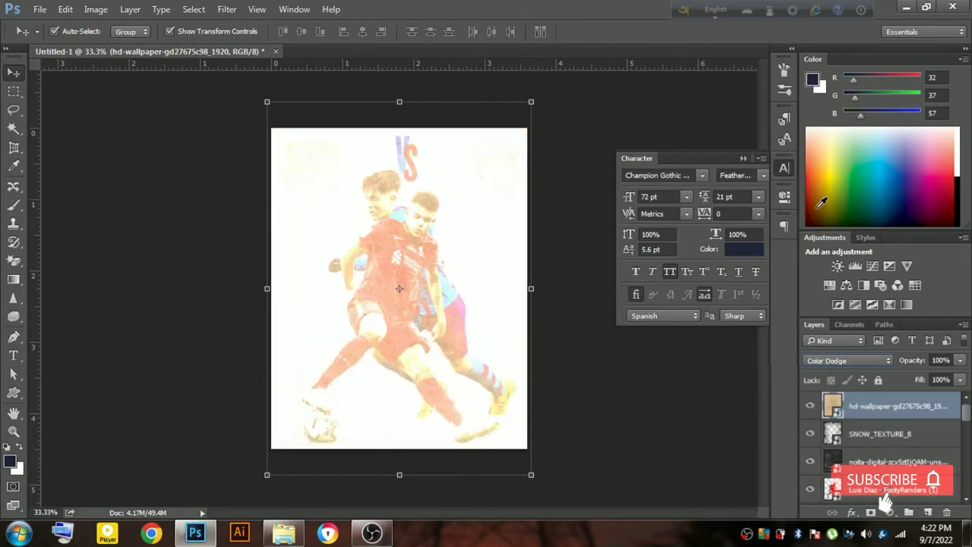
key("shift+minus")
key("shift+minus")
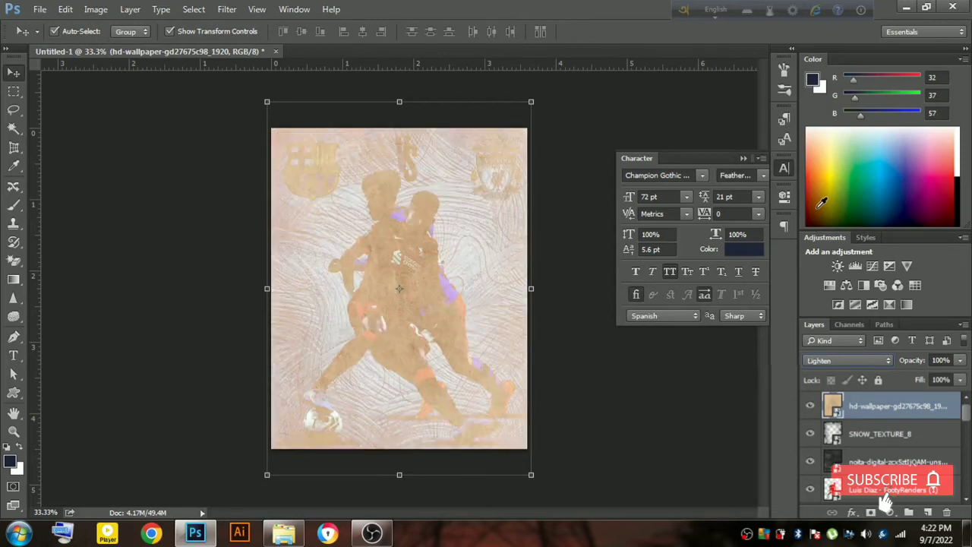
key("shift+minus")
key("shift+minus")
key("shift+minus")
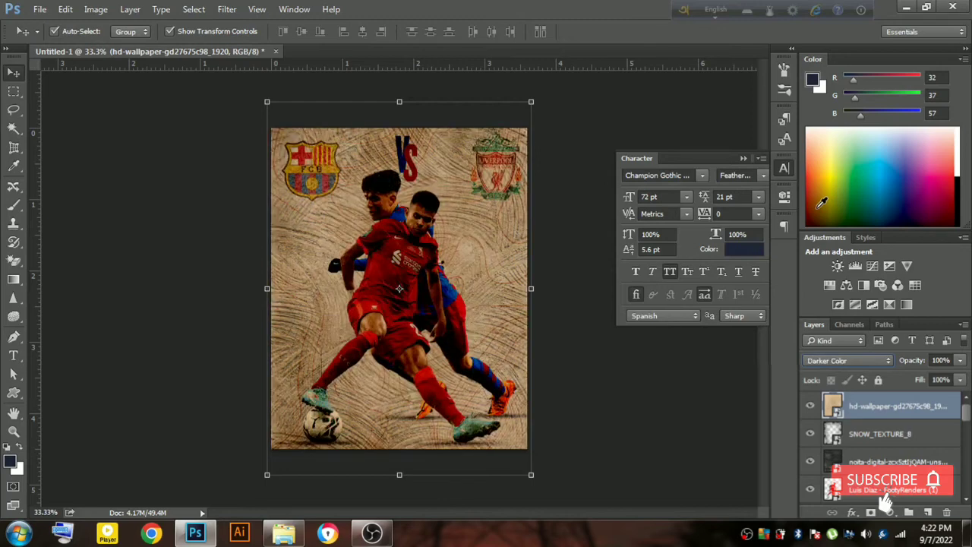
key("shift+plus")
key("shift+plus")
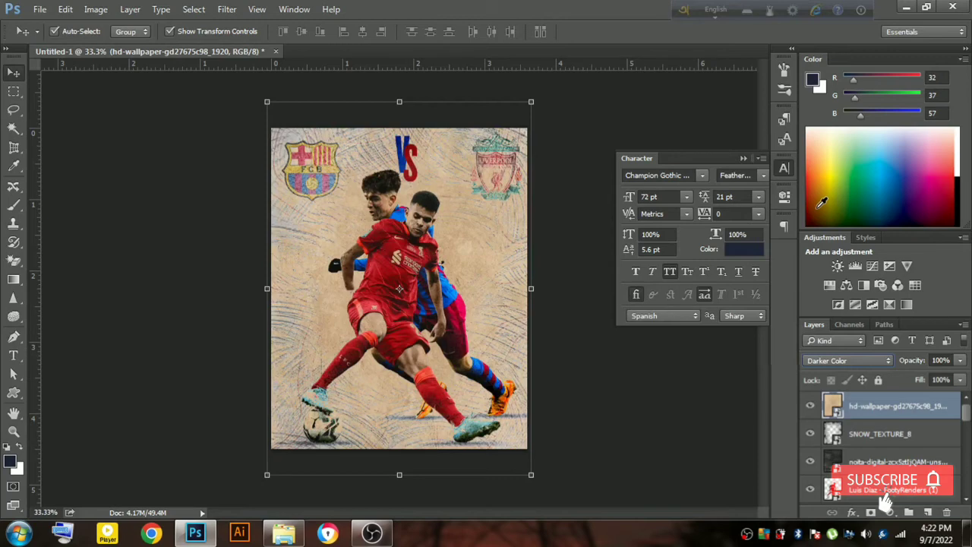
key("shift+minus")
key("shift+minus")
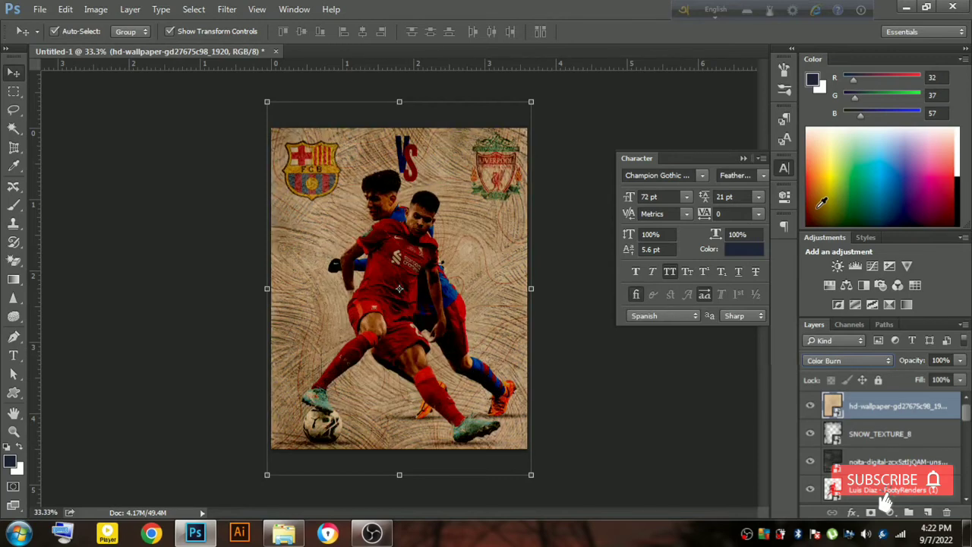
key("shift+minus")
key("shift+minus")
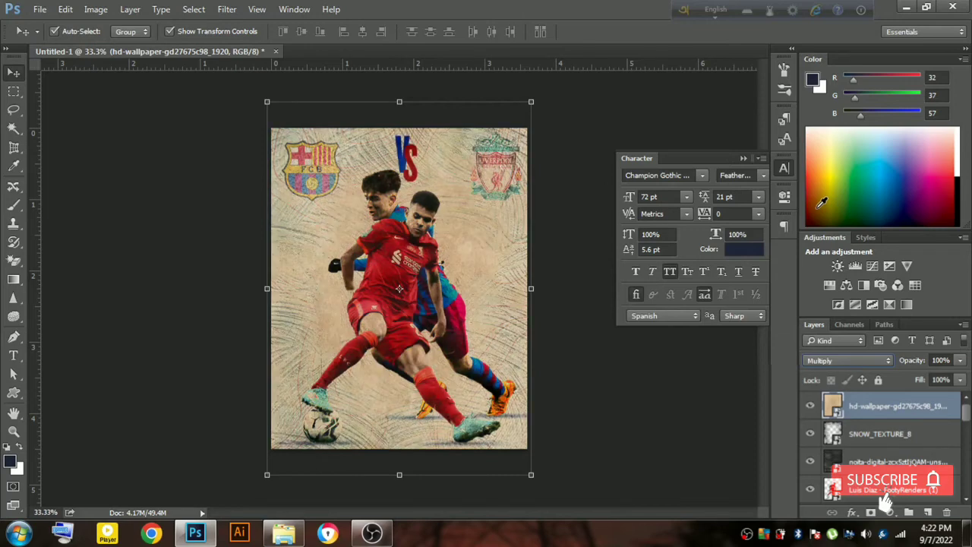
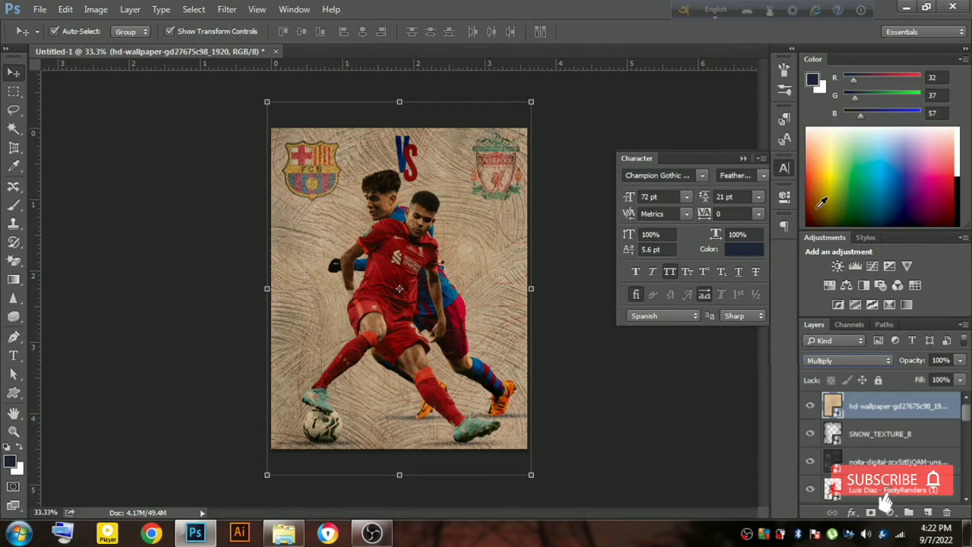
Lower the tan paper overlay's Fill to 71% and toggle its visibility to compare.
left_click(959, 379)
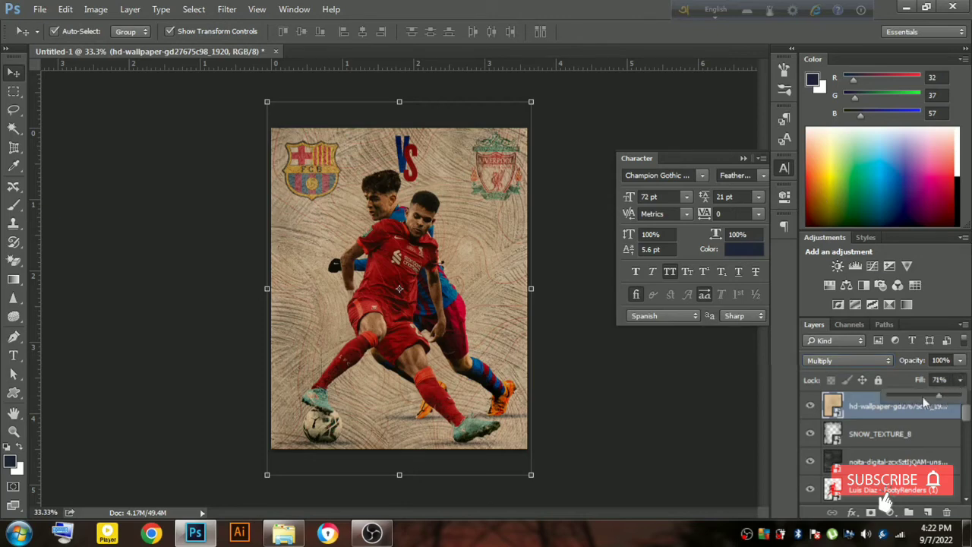
left_click_drag(924, 400, 917, 401)
left_click(810, 406)
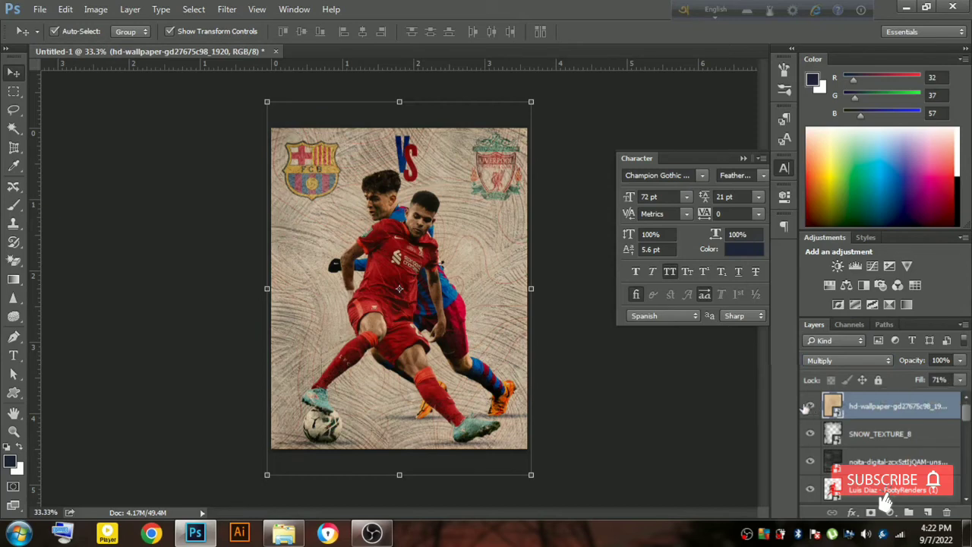
left_click(808, 407)
Try Darker Color and Soft Light on the overlay, settle on Multiply, and close the Character panel.
left_click(862, 363)
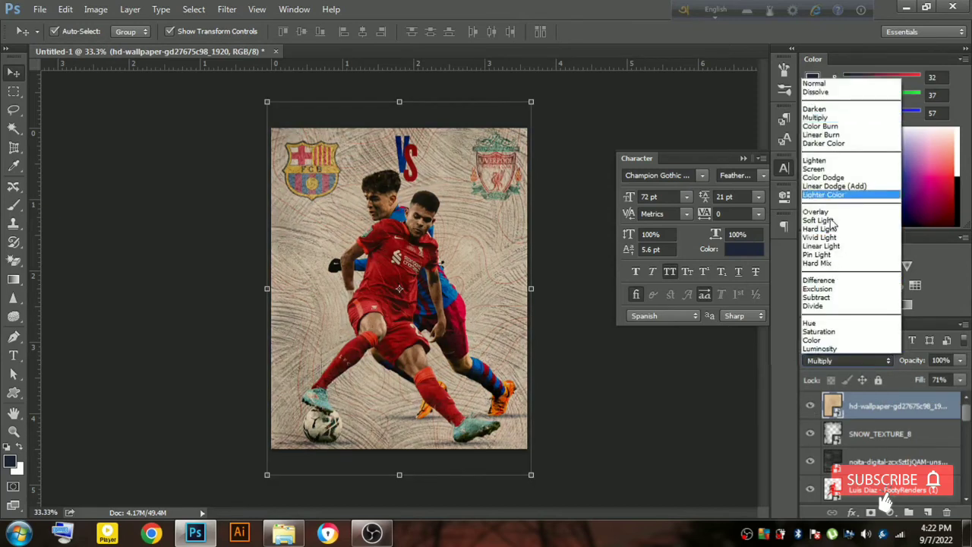
left_click(826, 144)
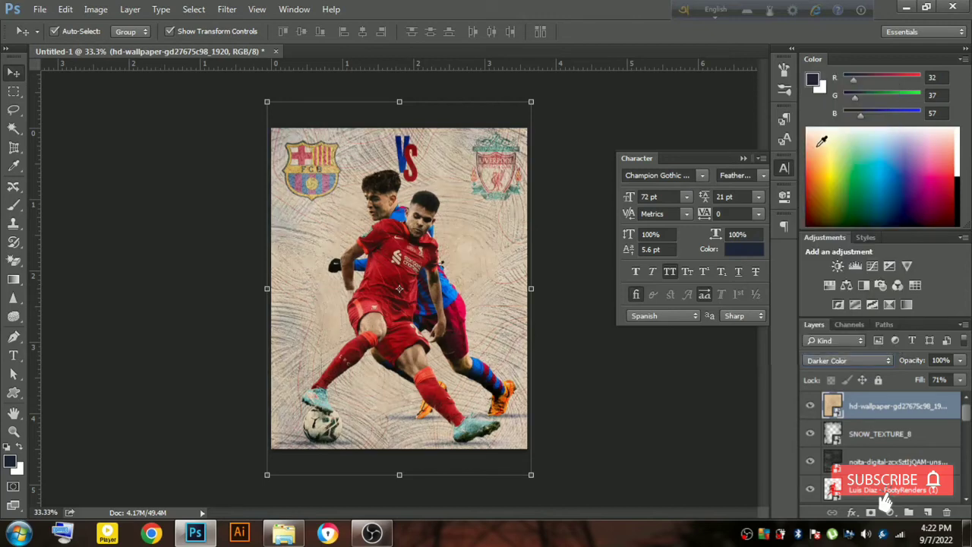
left_click(833, 363)
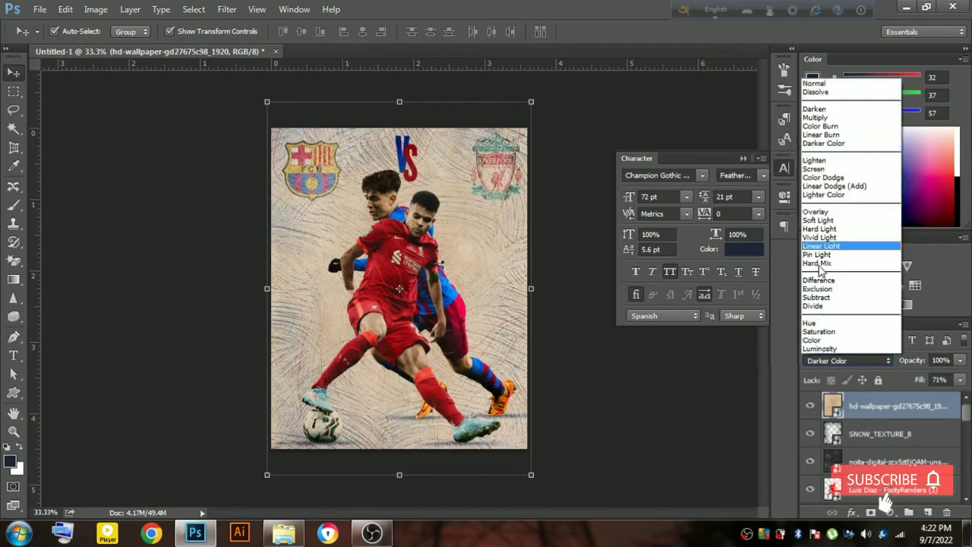
left_click(820, 216)
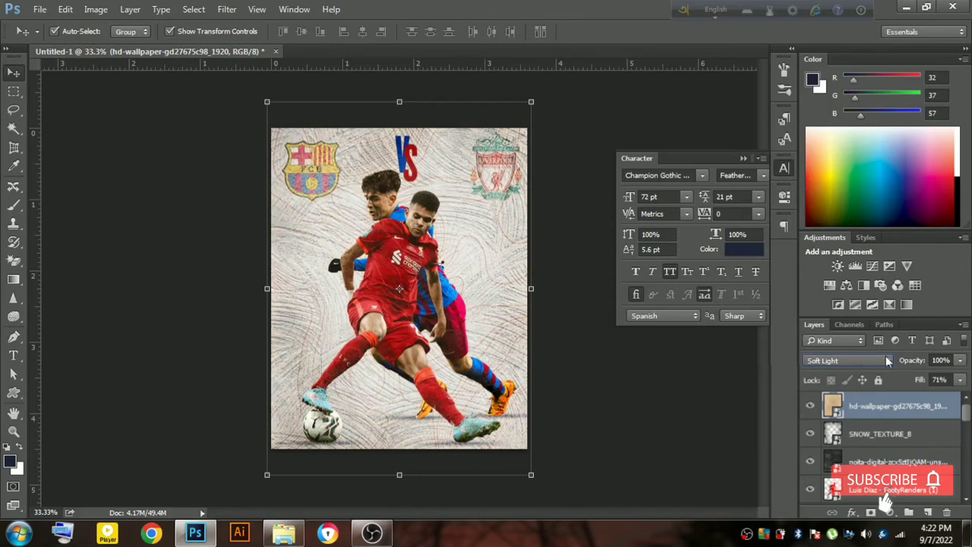
left_click(873, 363)
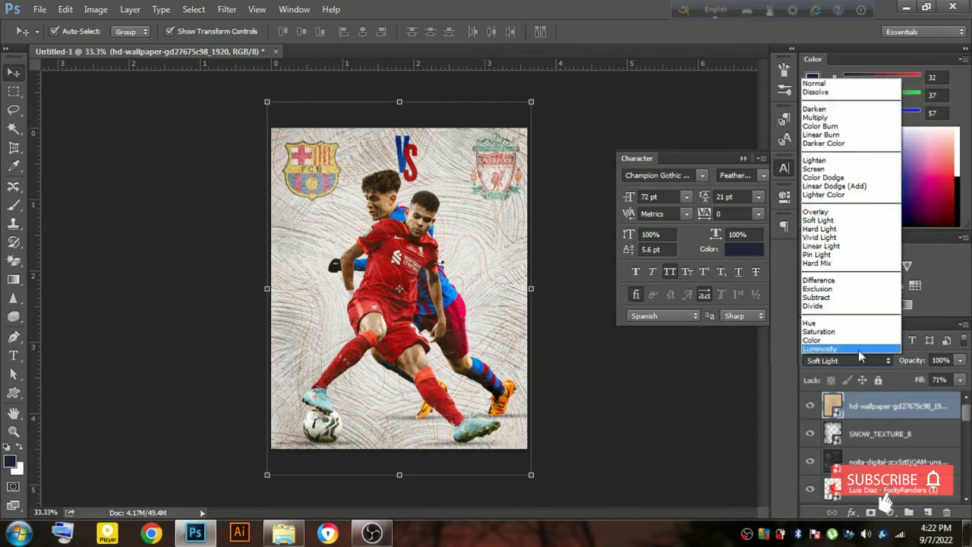
left_click(826, 119)
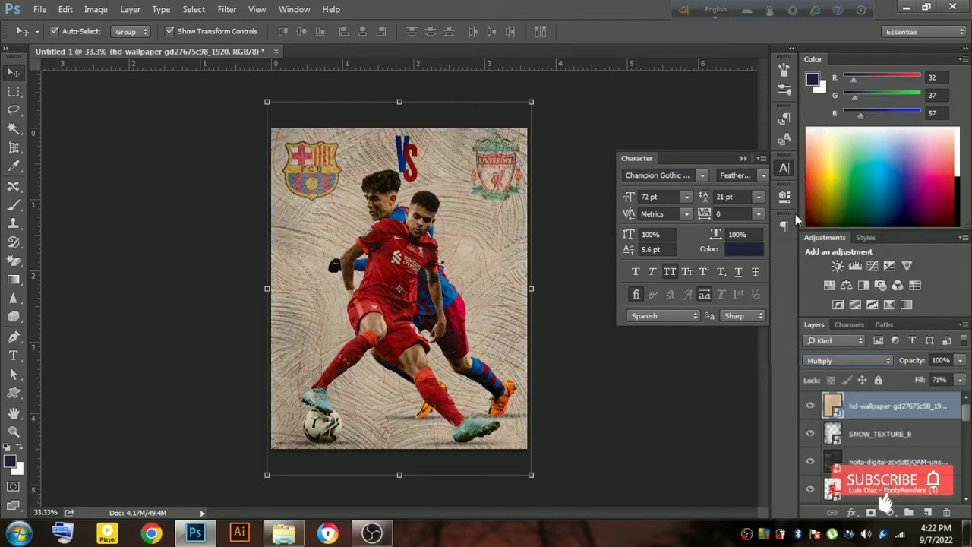
left_click(744, 158)
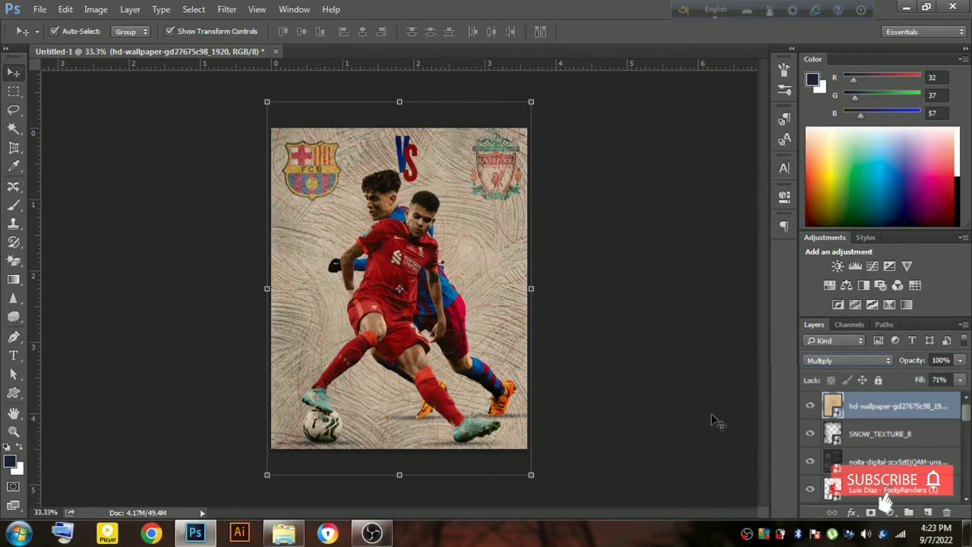
Stamp all visible layers into Layer 2 with Ctrl+Alt+Shift+E and apply the Sharpen filter.
key("ctrl+shift+alt+e")
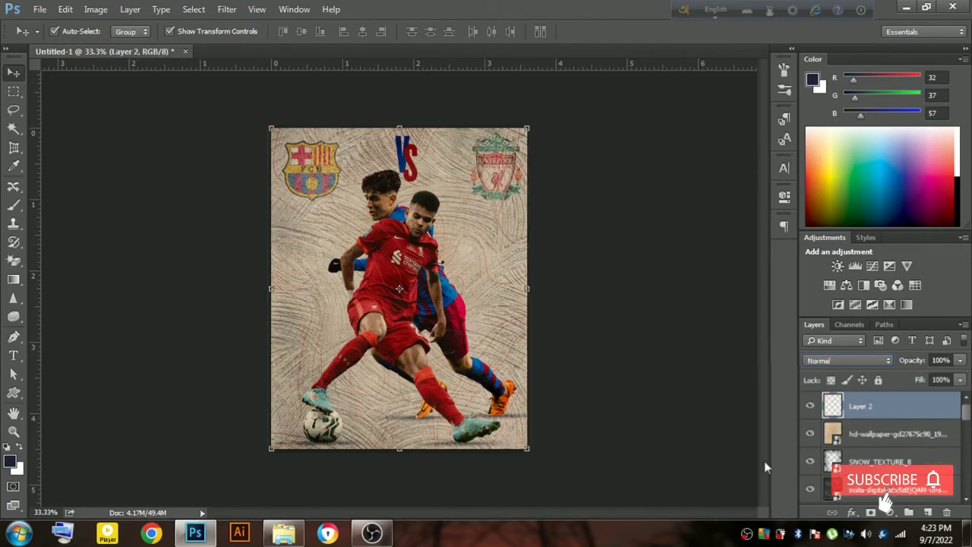
left_click(227, 9)
mouse_move(239, 235)
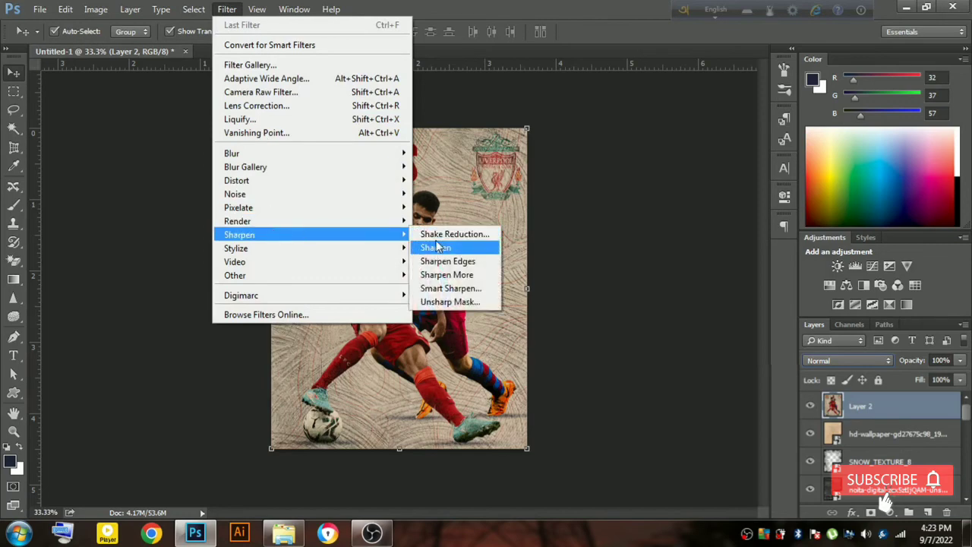
left_click(439, 248)
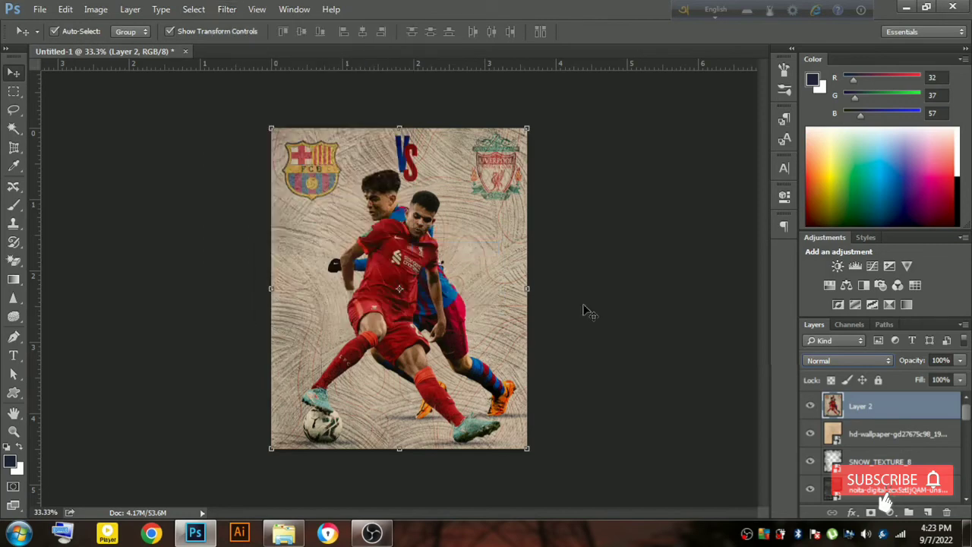
left_click(227, 9)
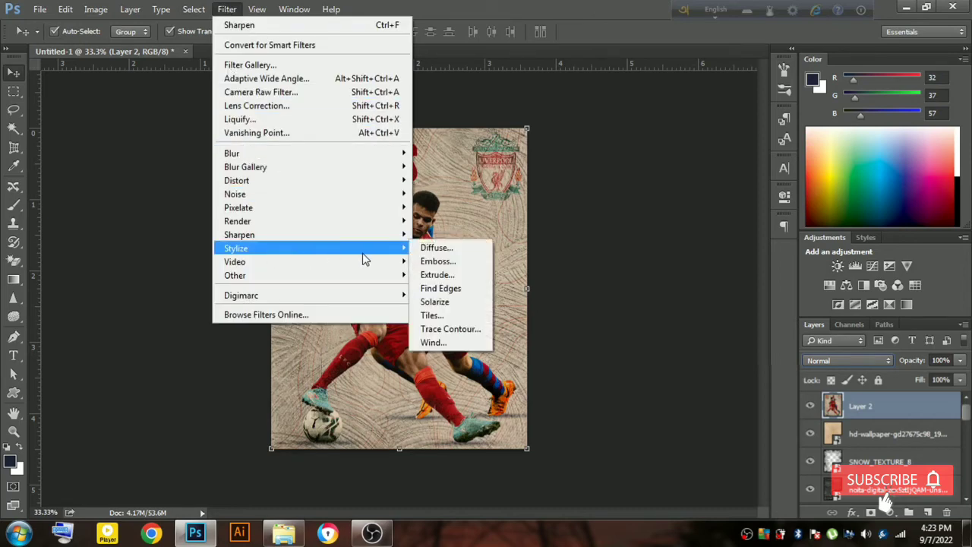
Open the Camera Raw Filter on Layer 2 and set Clarity +41 and Vibrance +30.
left_click(259, 92)
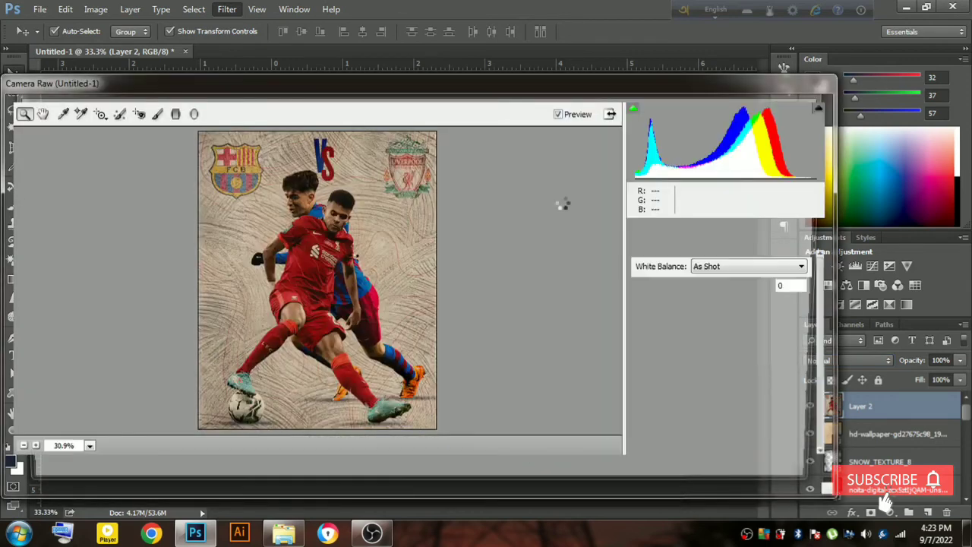
scroll(771, 349, "down", 3)
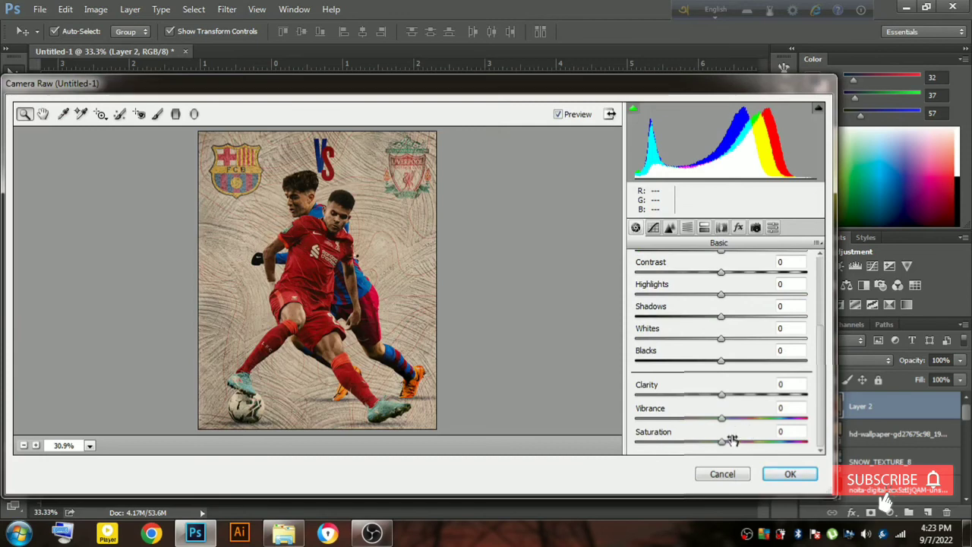
left_click_drag(721, 395, 764, 396)
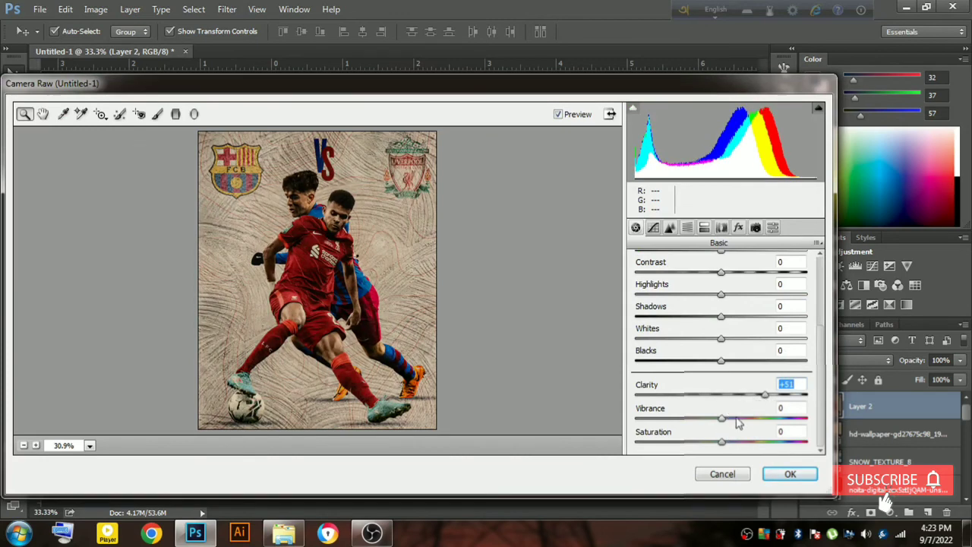
mouse_move(721, 419)
left_mouse_down()
mouse_move(752, 420)
mouse_move(759, 400)
left_mouse_up()
left_click(767, 399)
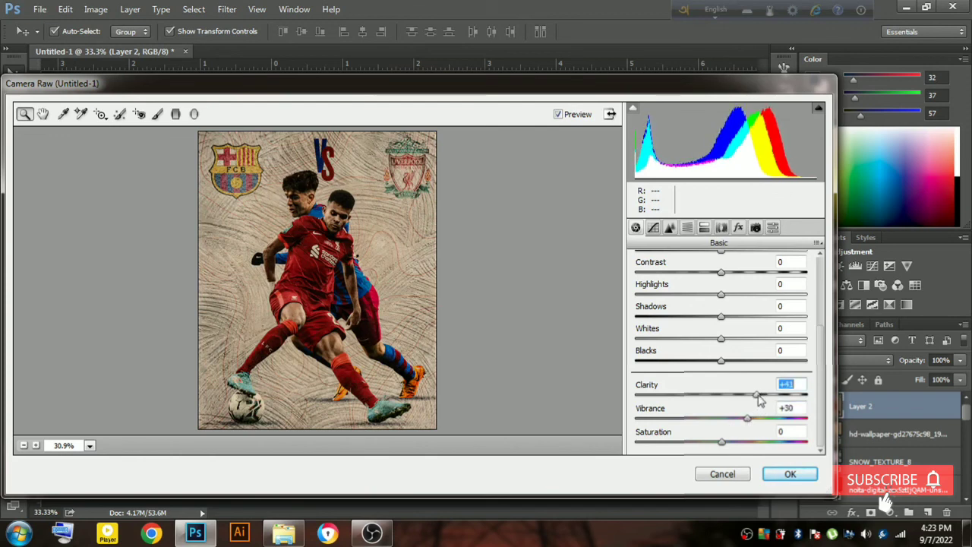
Set Exposure to +0.25 and leave Temperature at 0.
scroll(756, 400, "up", 5)
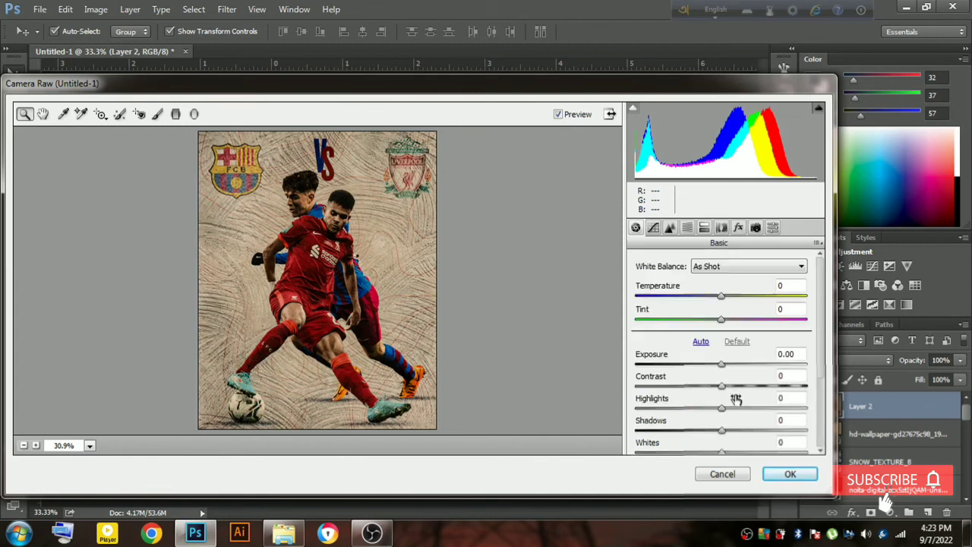
left_click(746, 368)
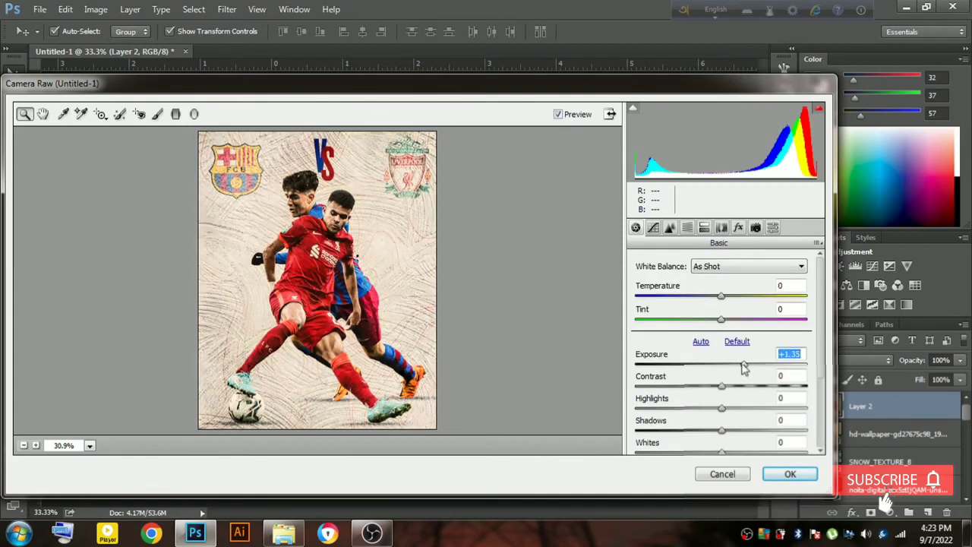
left_click_drag(747, 367, 723, 367)
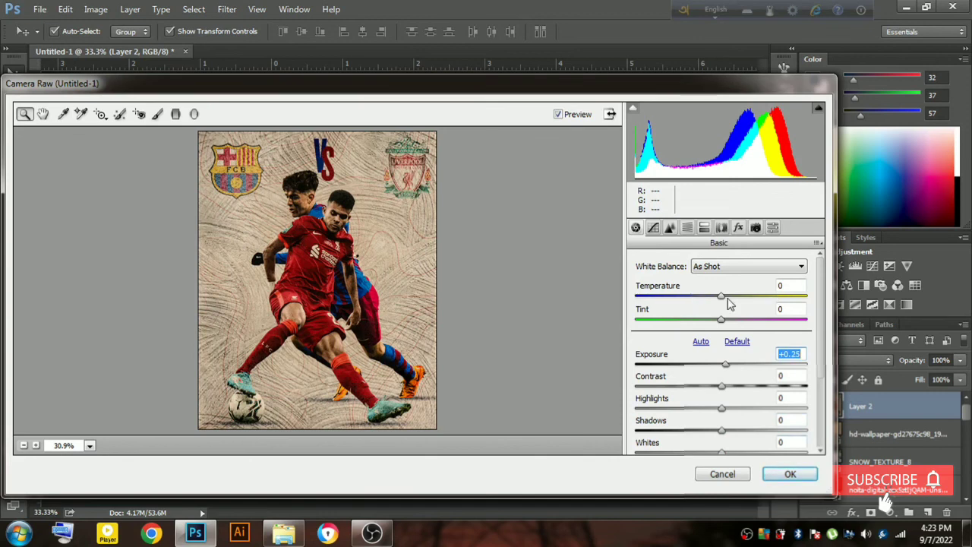
left_click_drag(721, 299, 726, 299)
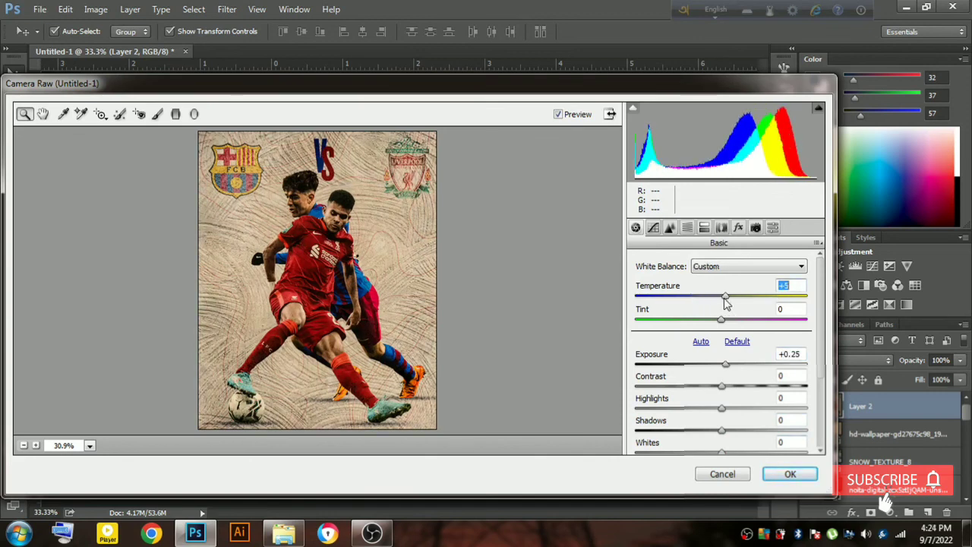
left_click_drag(723, 299, 720, 299)
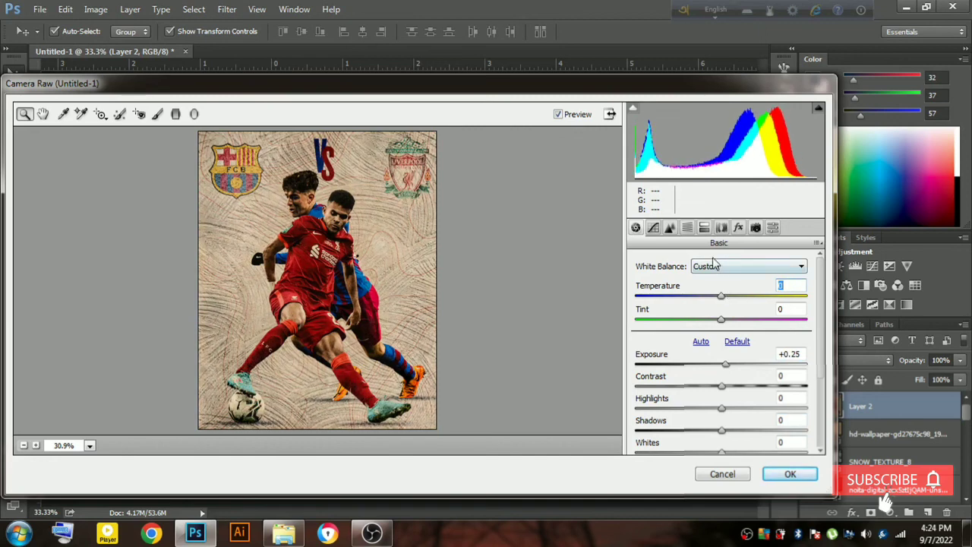
In Camera Raw's Detail panel, set Luminance noise reduction to 13 and Luminance Detail to 53.
left_click(669, 227)
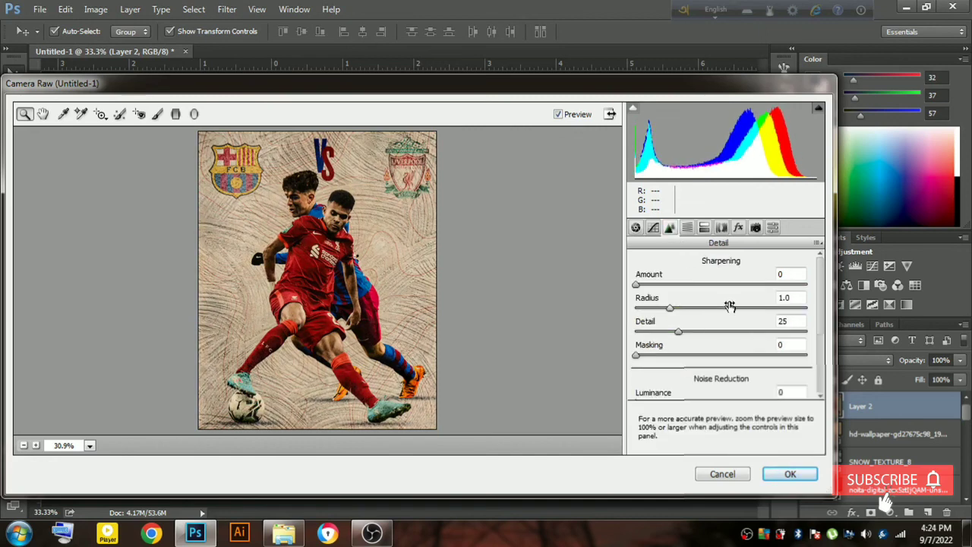
scroll(689, 375, "down", 1)
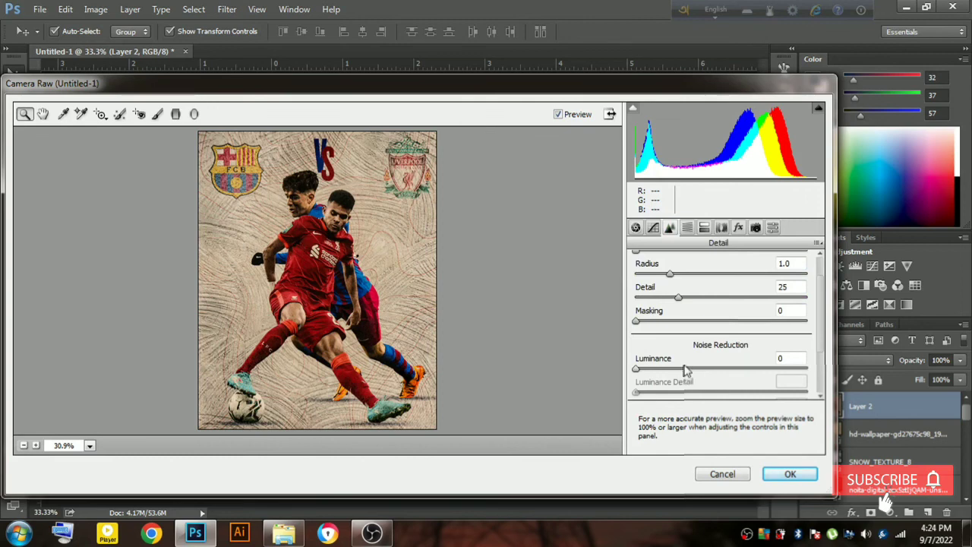
left_click_drag(637, 368, 659, 369)
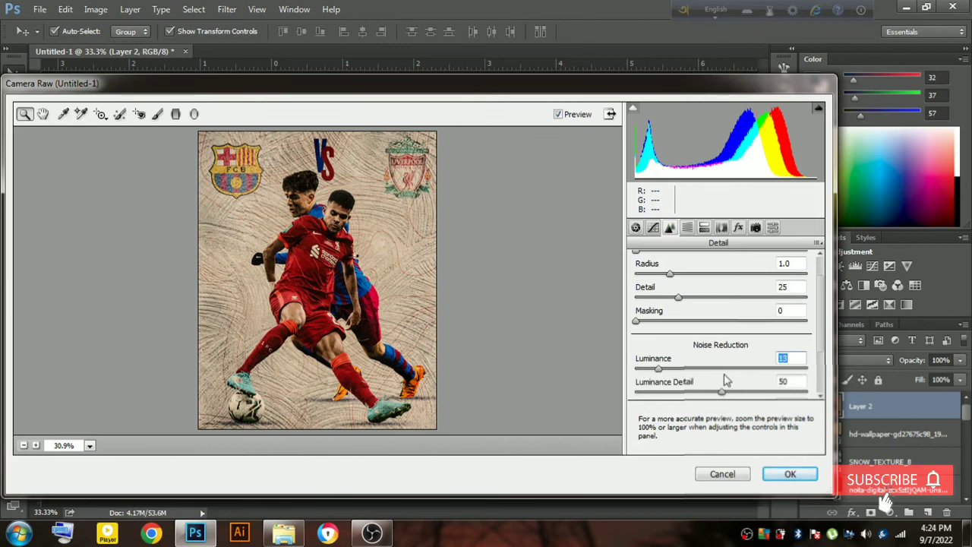
scroll(725, 380, "down", 1)
left_click_drag(725, 360, 726, 359)
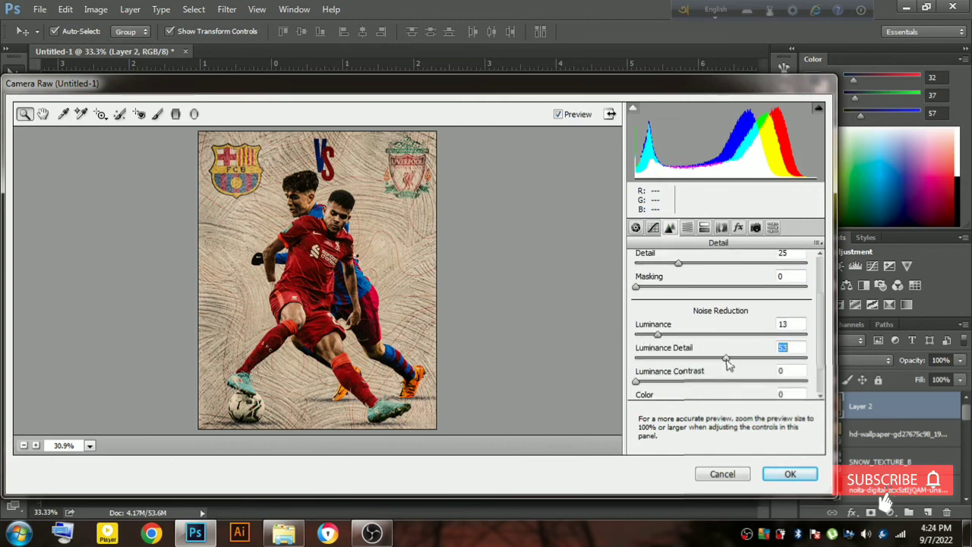
scroll(709, 338, "up", 1)
scroll(706, 304, "up", 1)
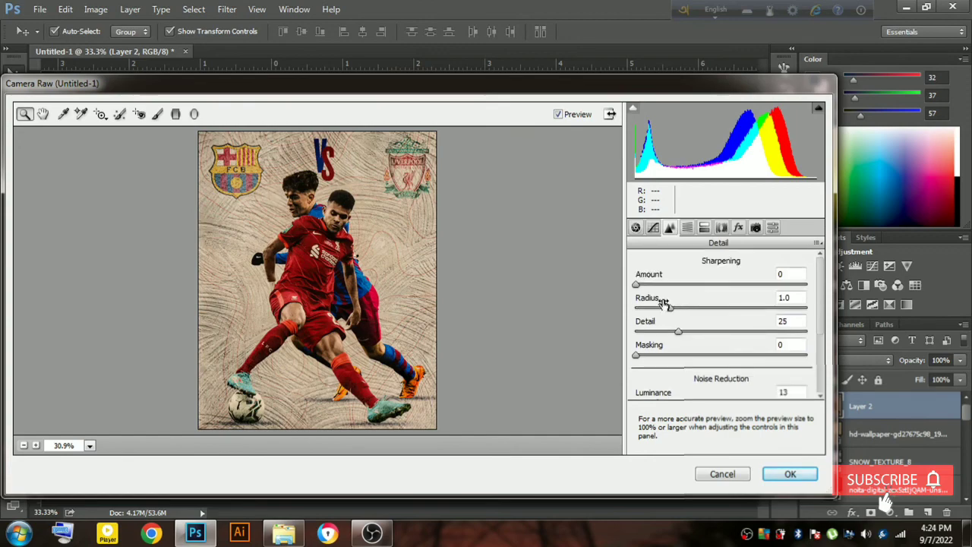